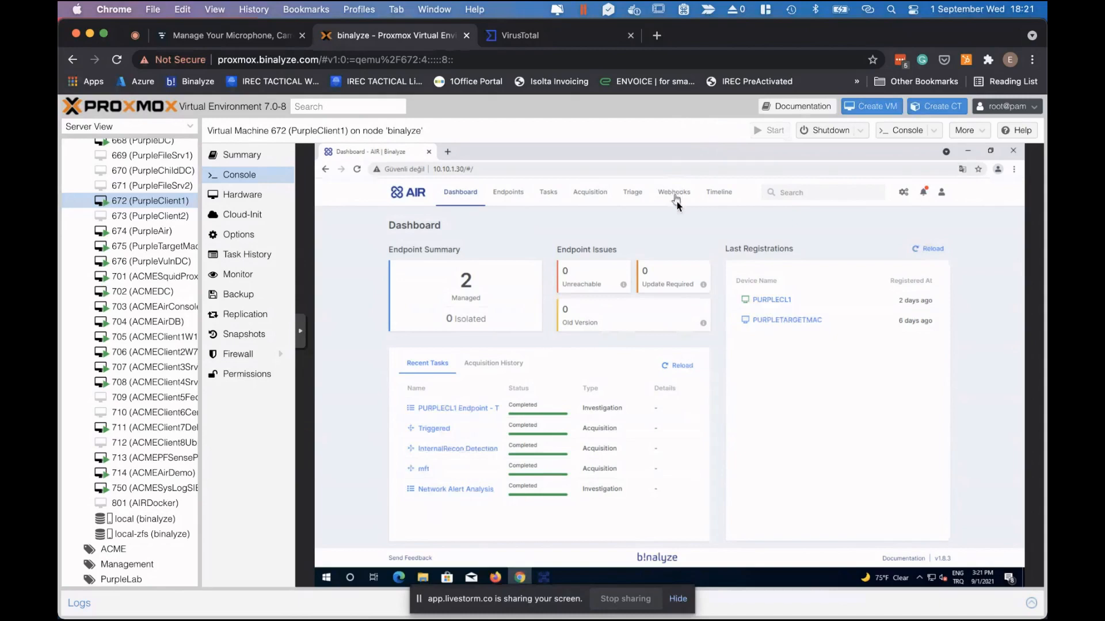
Open the InternalRecon webhook, try the QRadar parser, then close it without saving.
{"action": "left_click", "coordinate": [674, 195]}
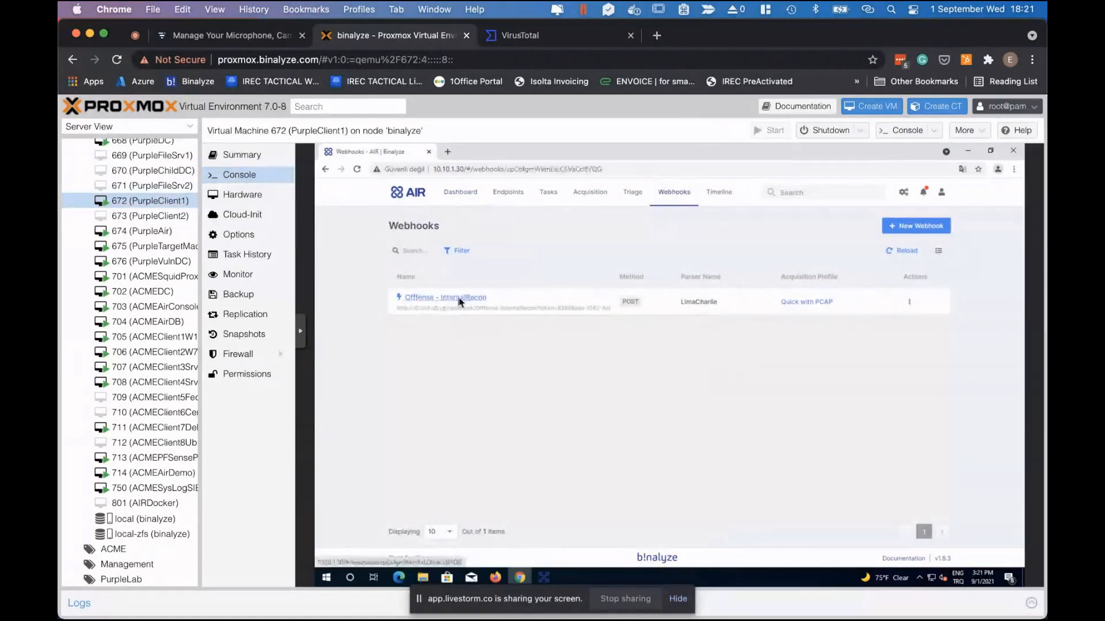
{"action": "left_click", "coordinate": [466, 298]}
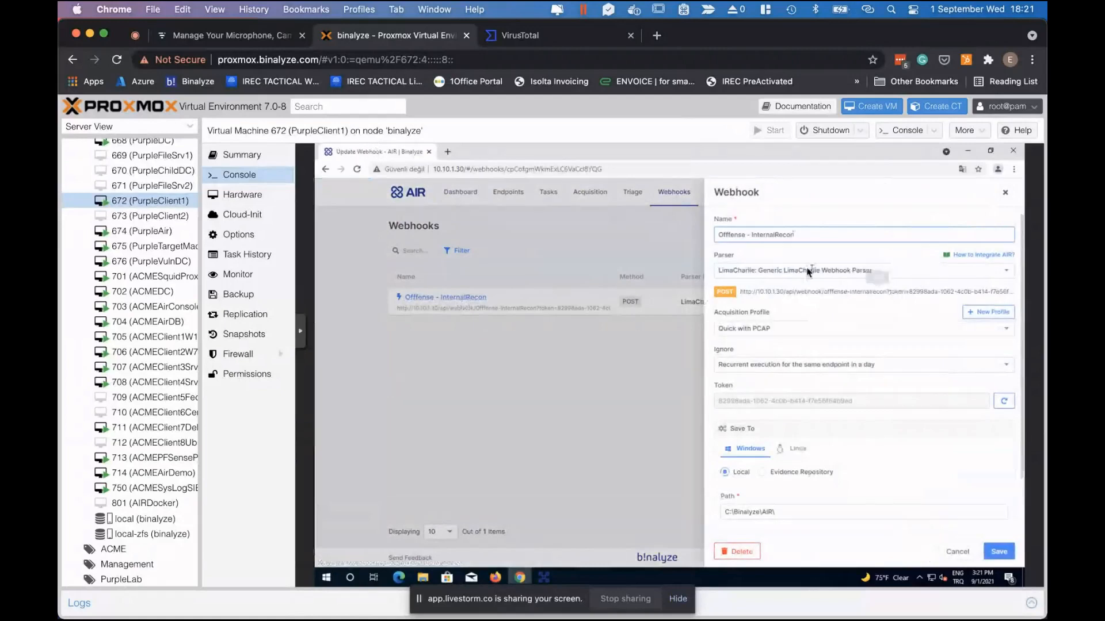
{"action": "left_click", "coordinate": [821, 269]}
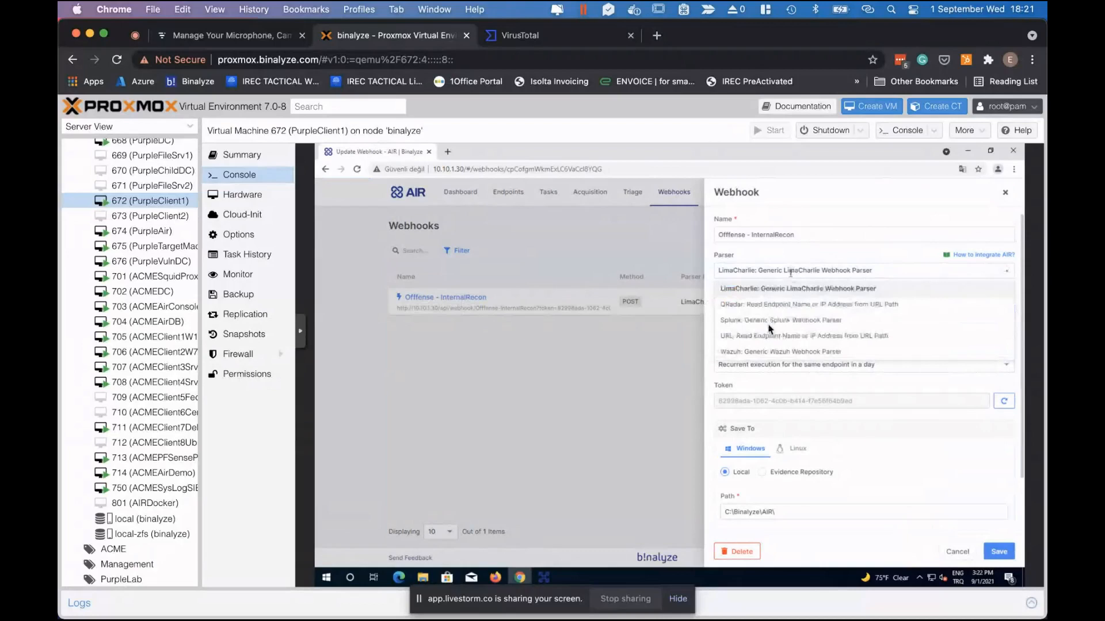
{"action": "left_click", "coordinate": [750, 304]}
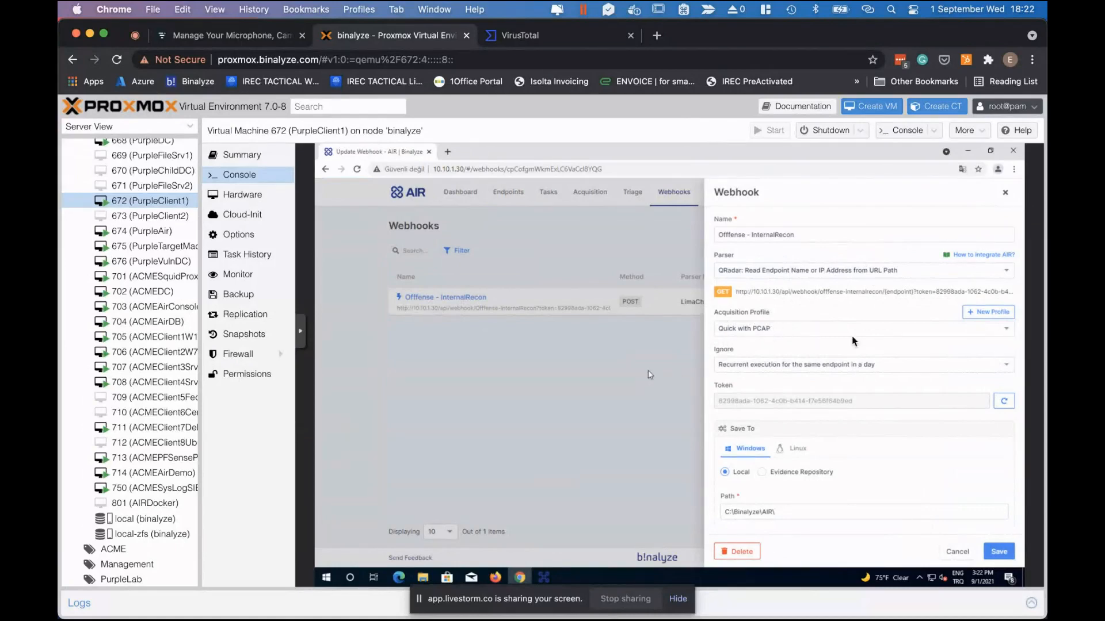
{"action": "left_click", "coordinate": [589, 193]}
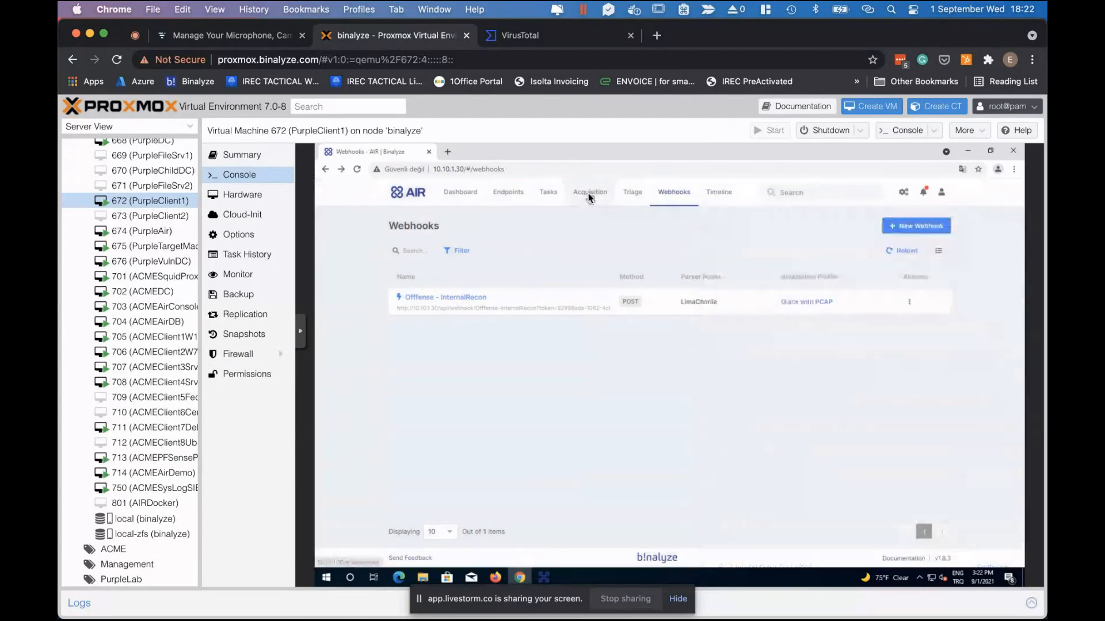
Open the Quick with PCAP acquisition profile and scroll through its 34 selected evidence items.
{"action": "left_click", "coordinate": [588, 195]}
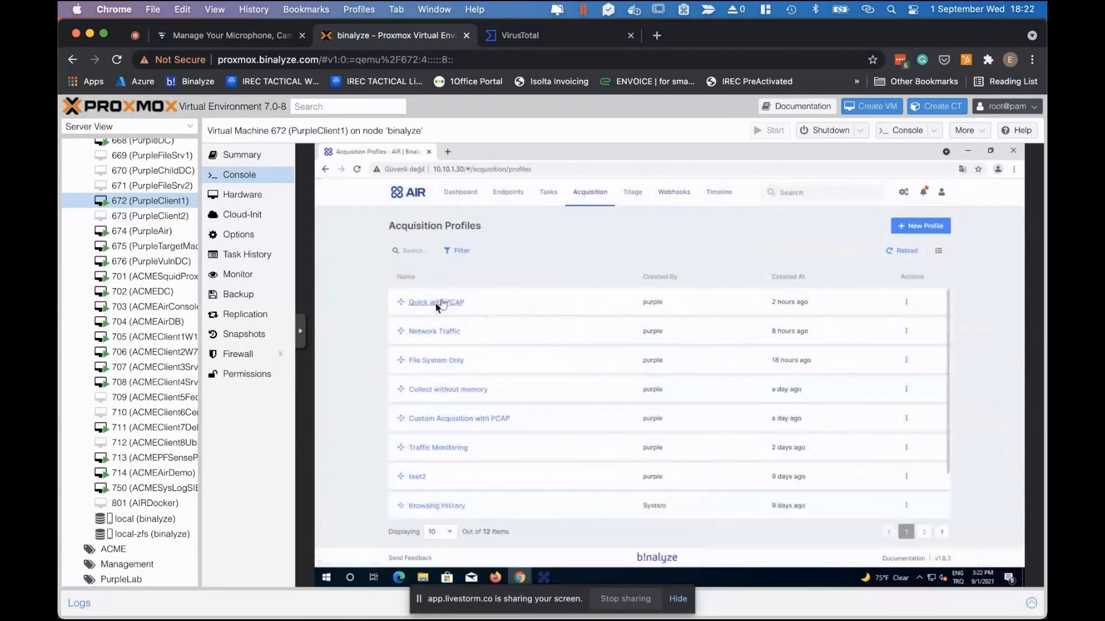
{"action": "left_click", "coordinate": [436, 304]}
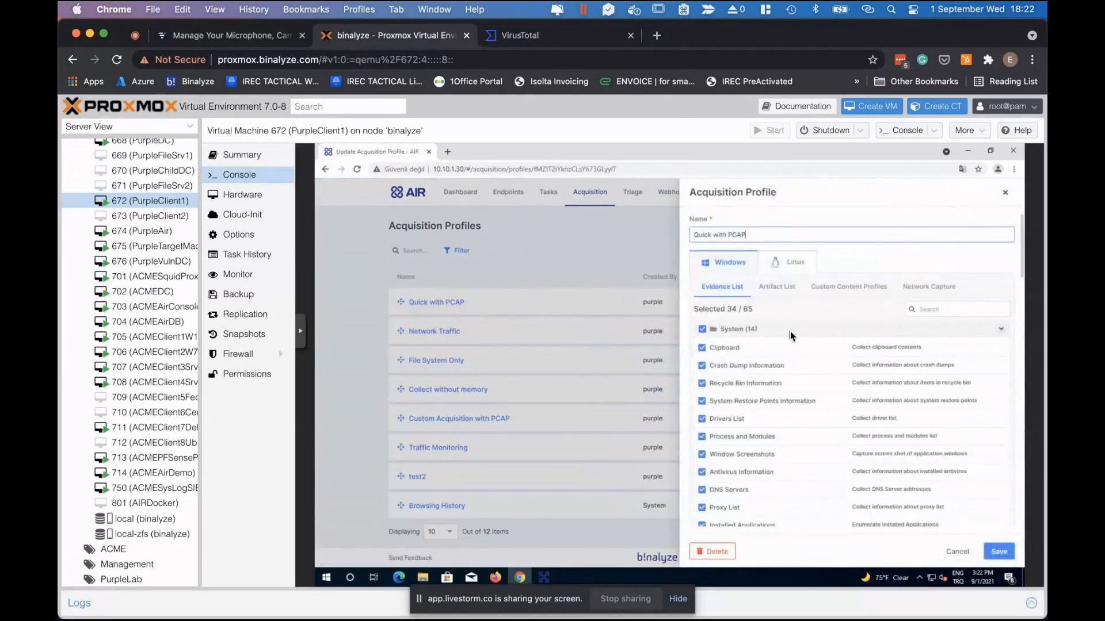
{"action": "scroll", "coordinate": [789, 332], "scroll_direction": "down", "scroll_amount": 3}
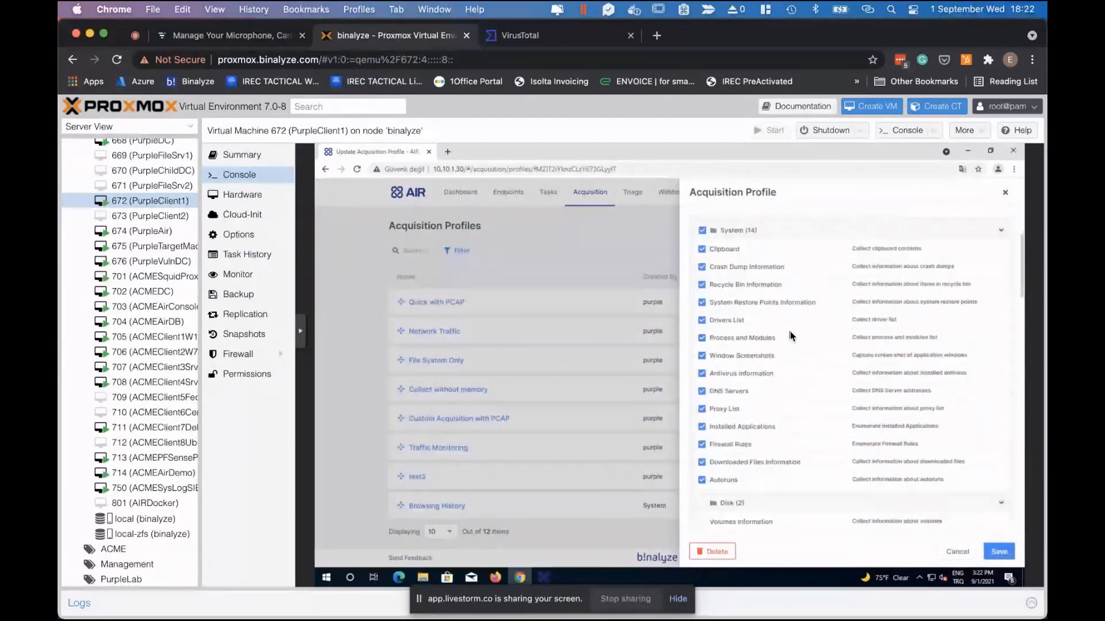
{"action": "scroll", "coordinate": [789, 331], "scroll_direction": "down", "scroll_amount": 10}
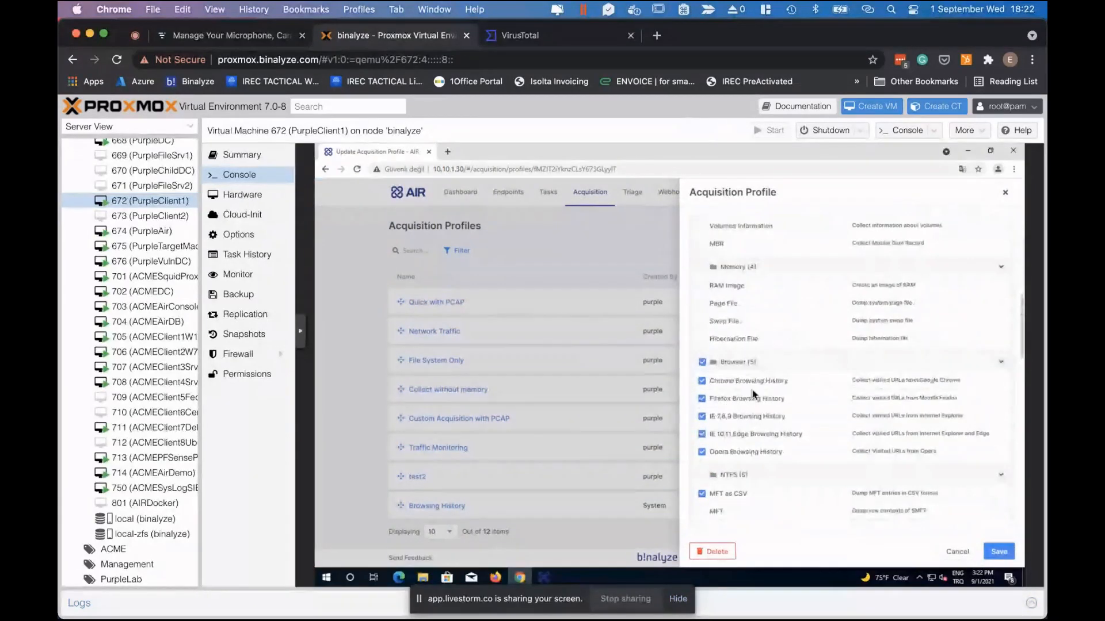
{"action": "scroll", "coordinate": [752, 389], "scroll_direction": "down", "scroll_amount": 3}
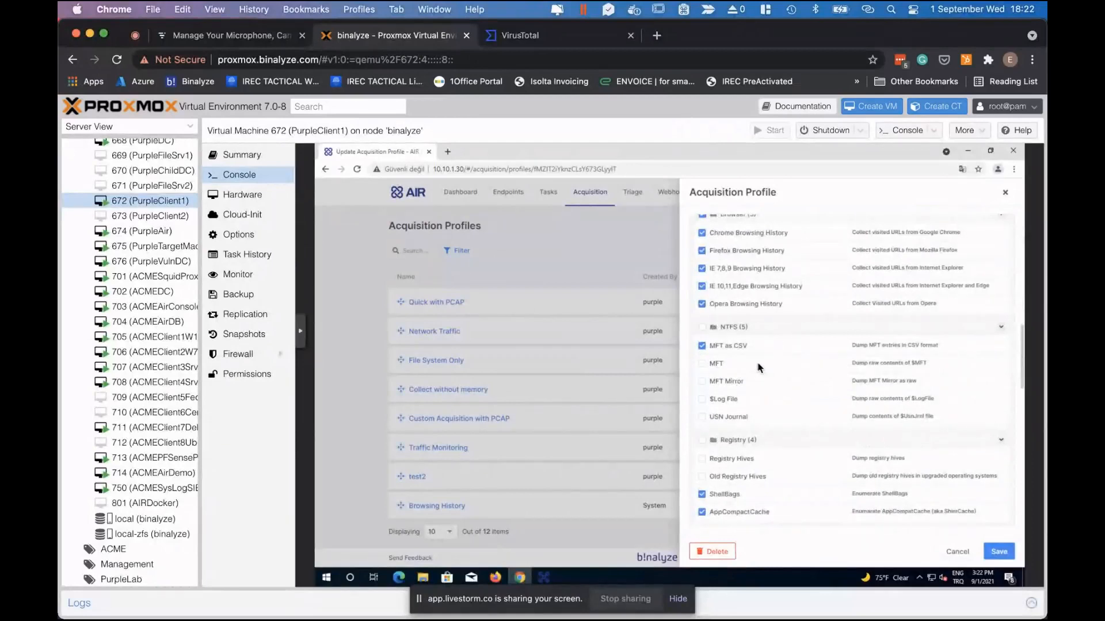
{"action": "scroll", "coordinate": [758, 368], "scroll_direction": "down", "scroll_amount": 3}
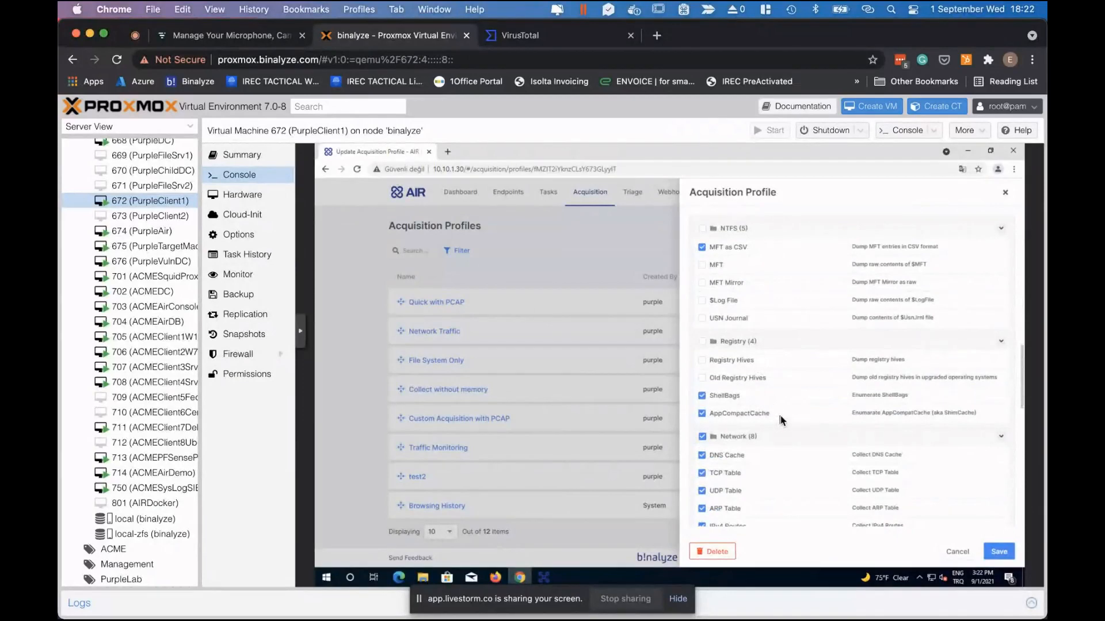
{"action": "scroll", "coordinate": [780, 415], "scroll_direction": "down", "scroll_amount": 2}
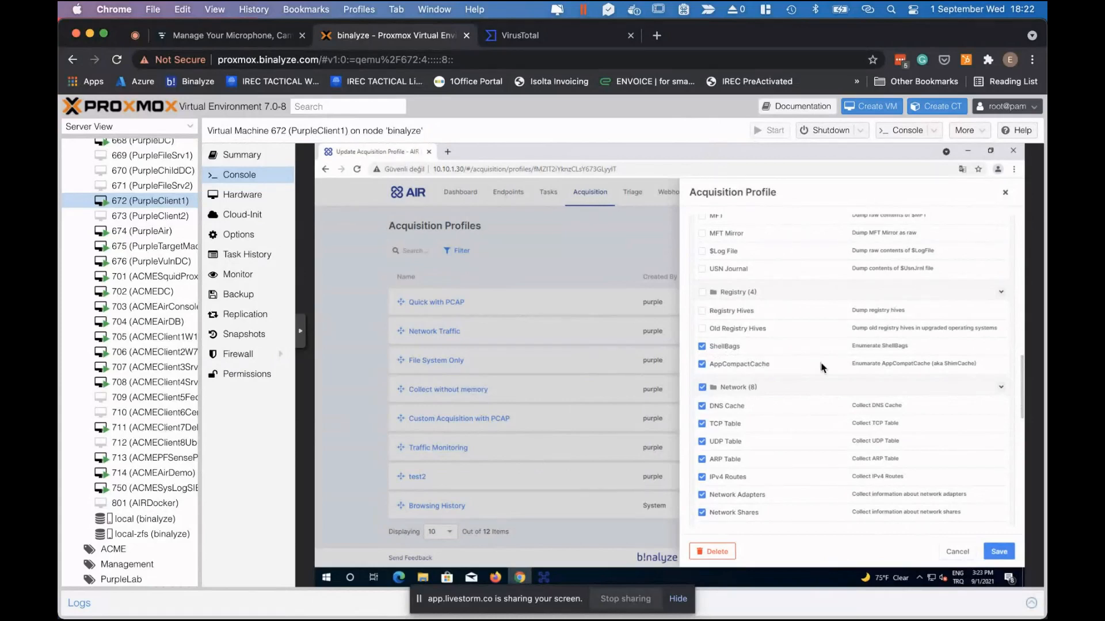
{"action": "scroll", "coordinate": [803, 406], "scroll_direction": "down", "scroll_amount": 2}
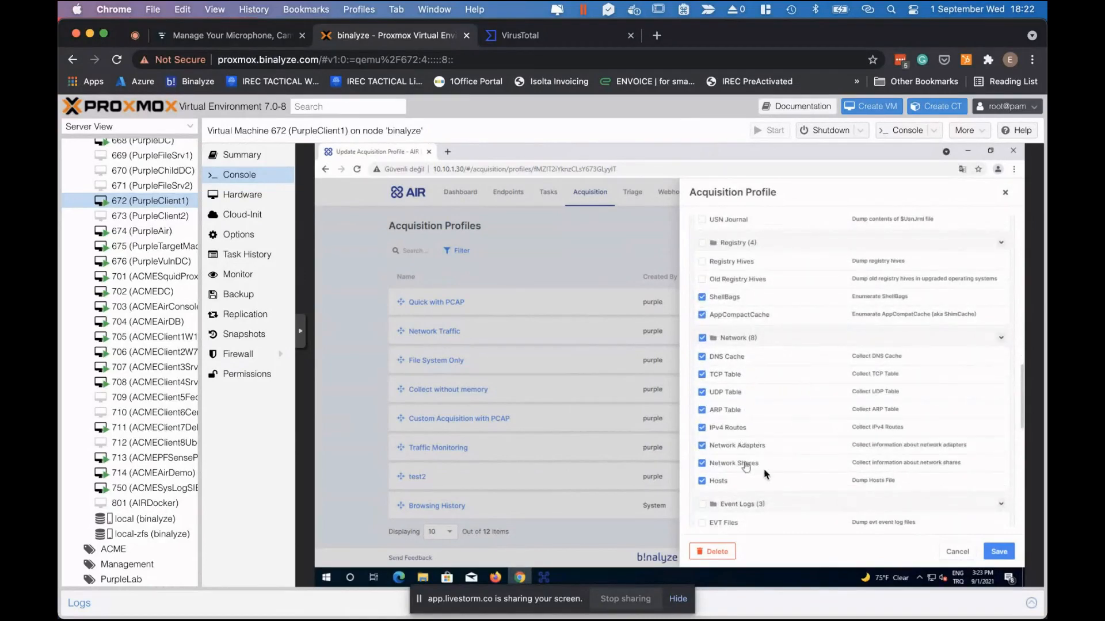
{"action": "scroll", "coordinate": [798, 401], "scroll_direction": "up", "scroll_amount": 10}
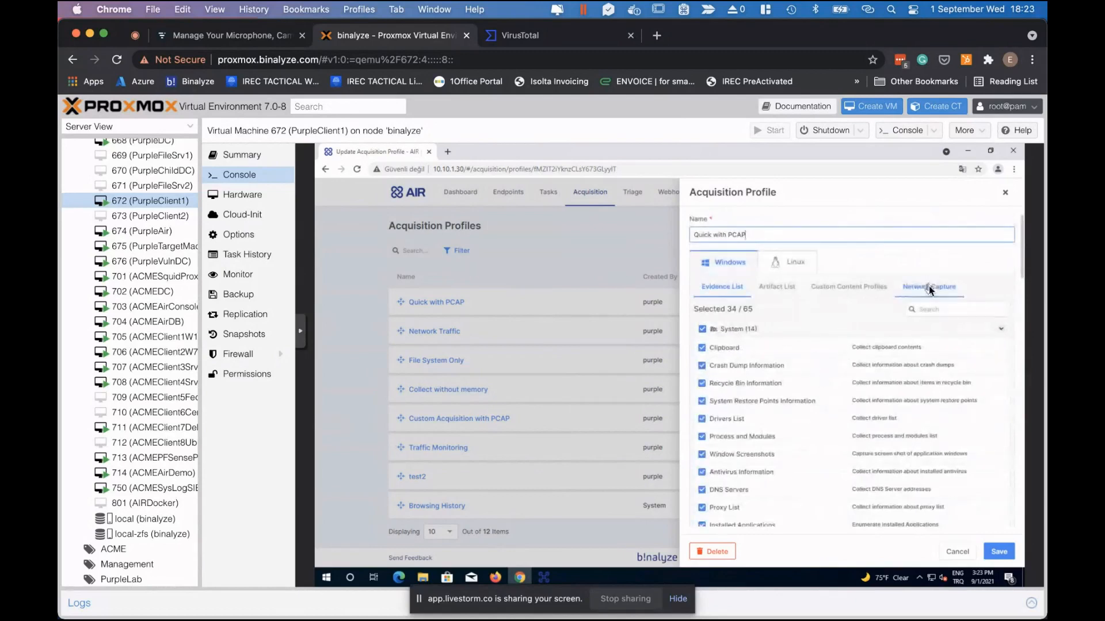
Inspect Quick with PCAP's Network Capture flow and PCAP options, then close the profile.
{"action": "left_click", "coordinate": [929, 287]}
{"action": "left_click", "coordinate": [924, 286]}
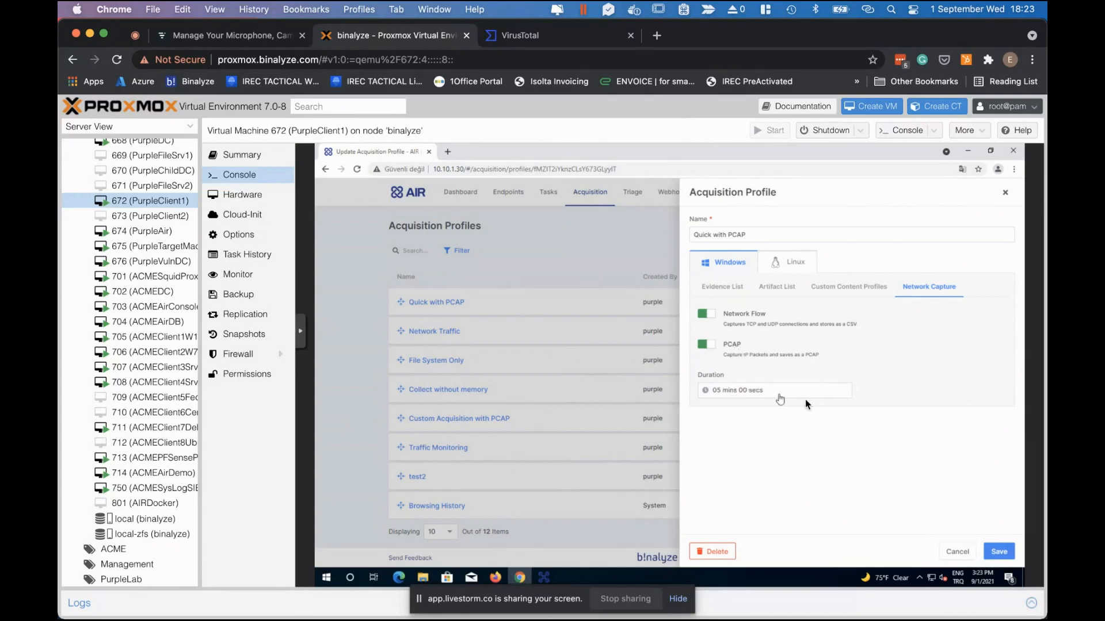
{"action": "left_click", "coordinate": [713, 286]}
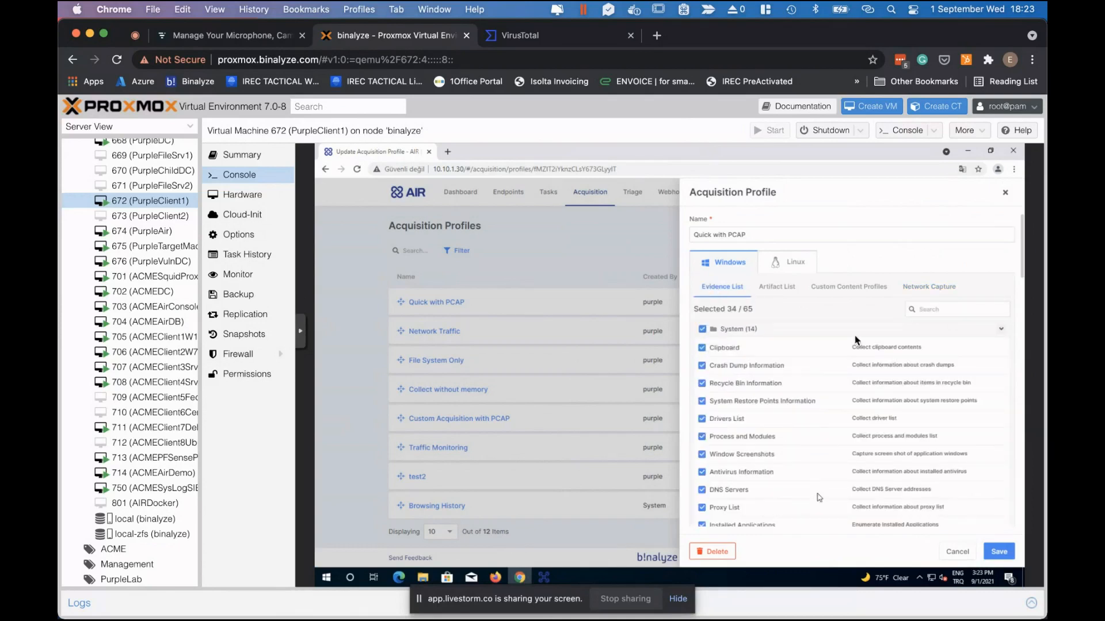
{"action": "left_click", "coordinate": [922, 287]}
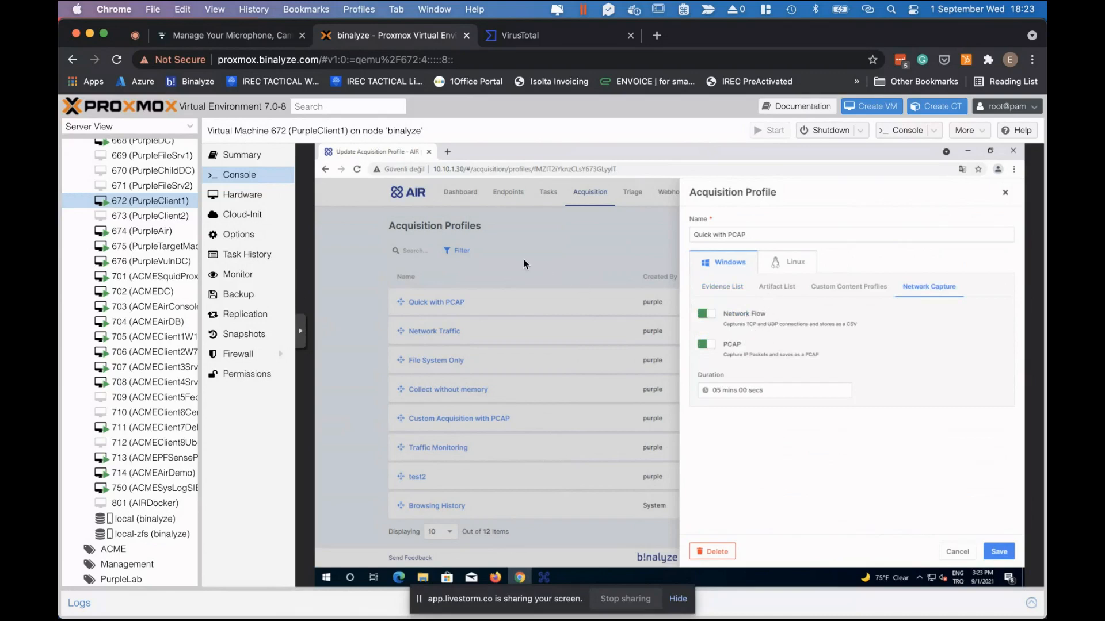
{"action": "left_click", "coordinate": [552, 260]}
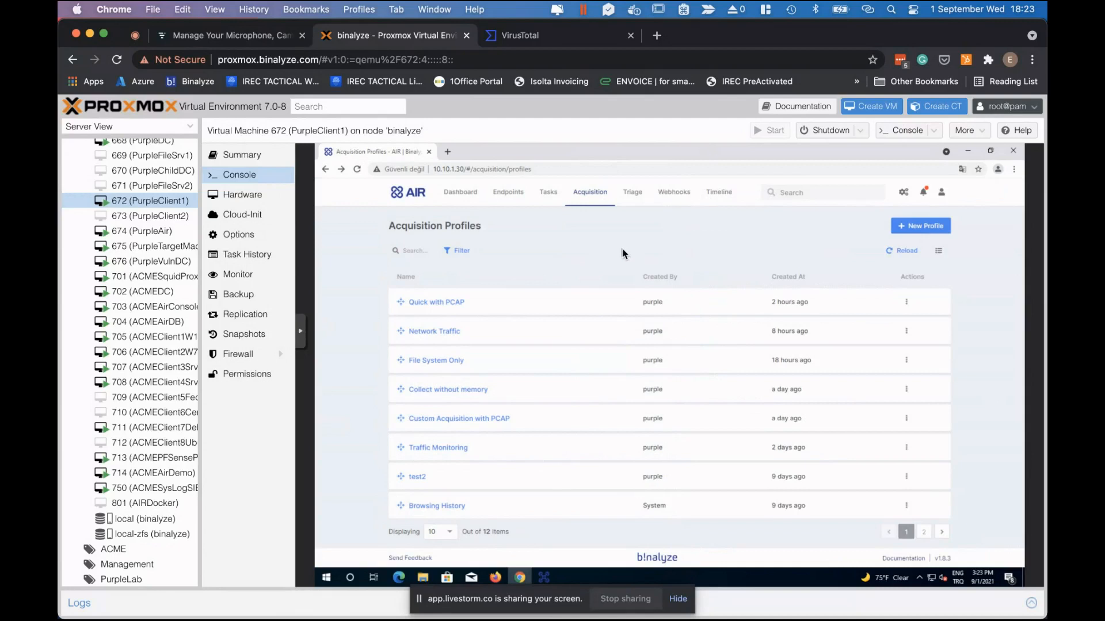
View the Syslog / SIEM page under Settings, then go back to the Dashboard.
{"action": "left_click", "coordinate": [904, 194]}
{"action": "left_click", "coordinate": [846, 222]}
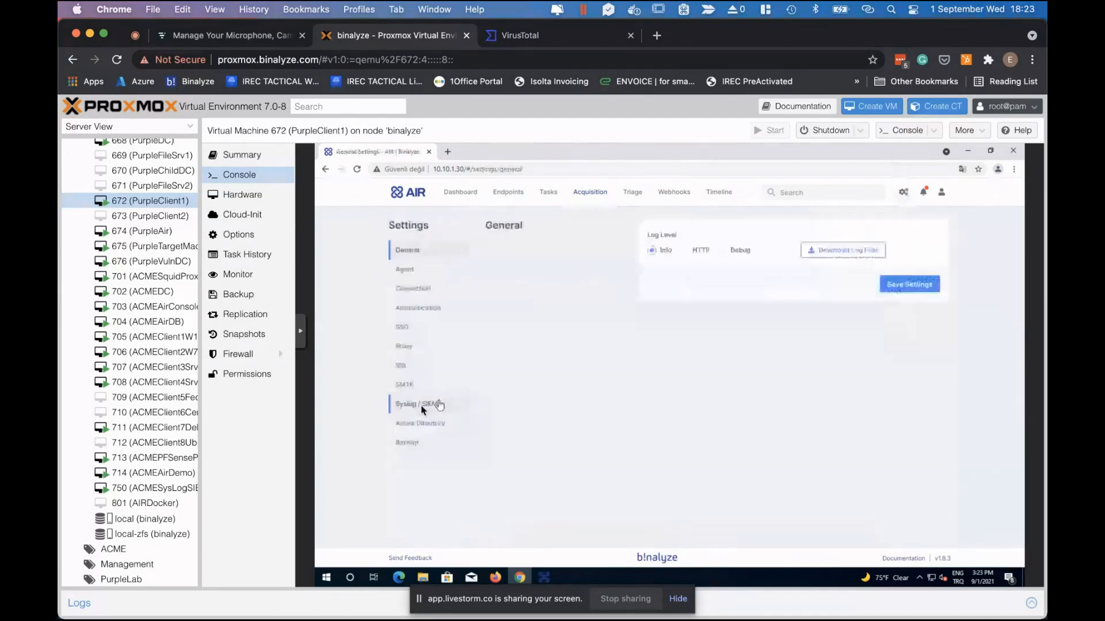
{"action": "left_click", "coordinate": [422, 405]}
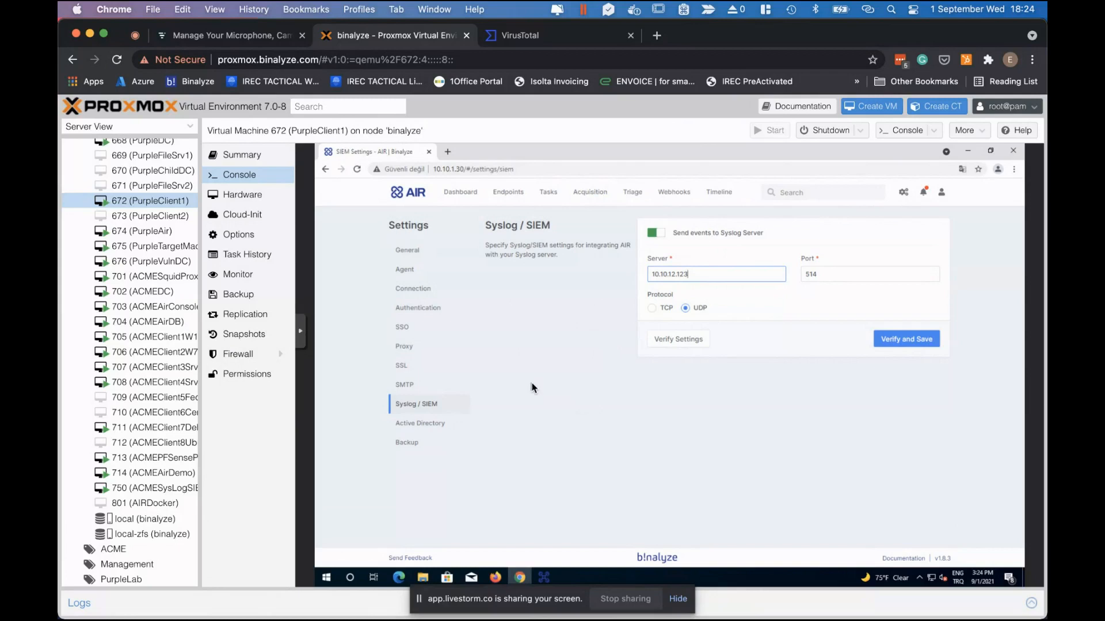
{"action": "left_click", "coordinate": [462, 195]}
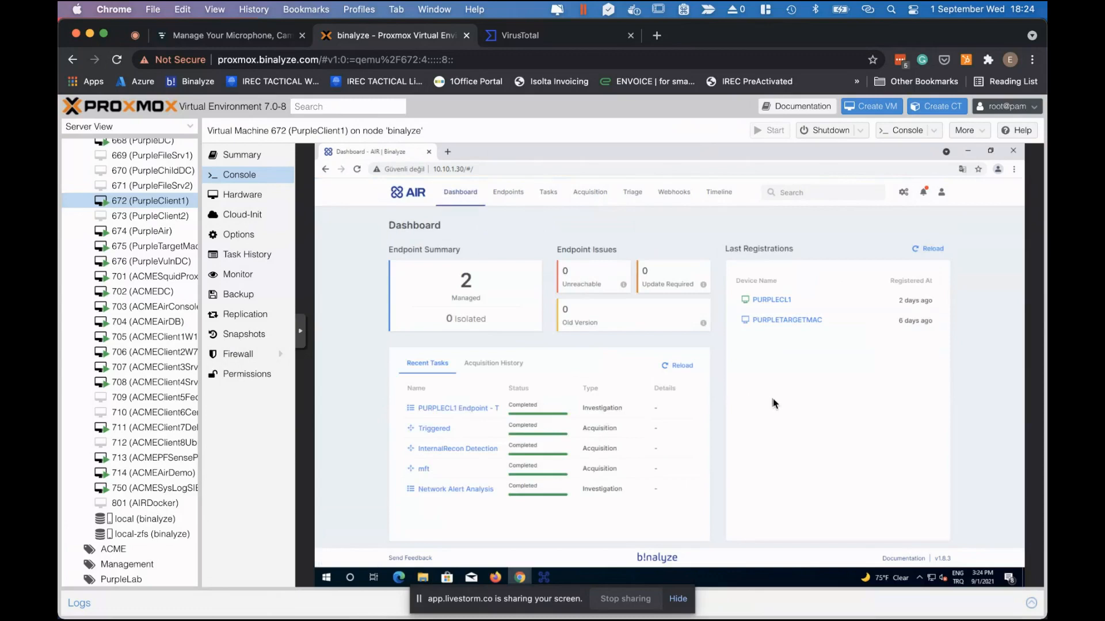
Open PURPLECL1's details, start a new timeline, then back out to the dashboard.
{"action": "left_click", "coordinate": [775, 300]}
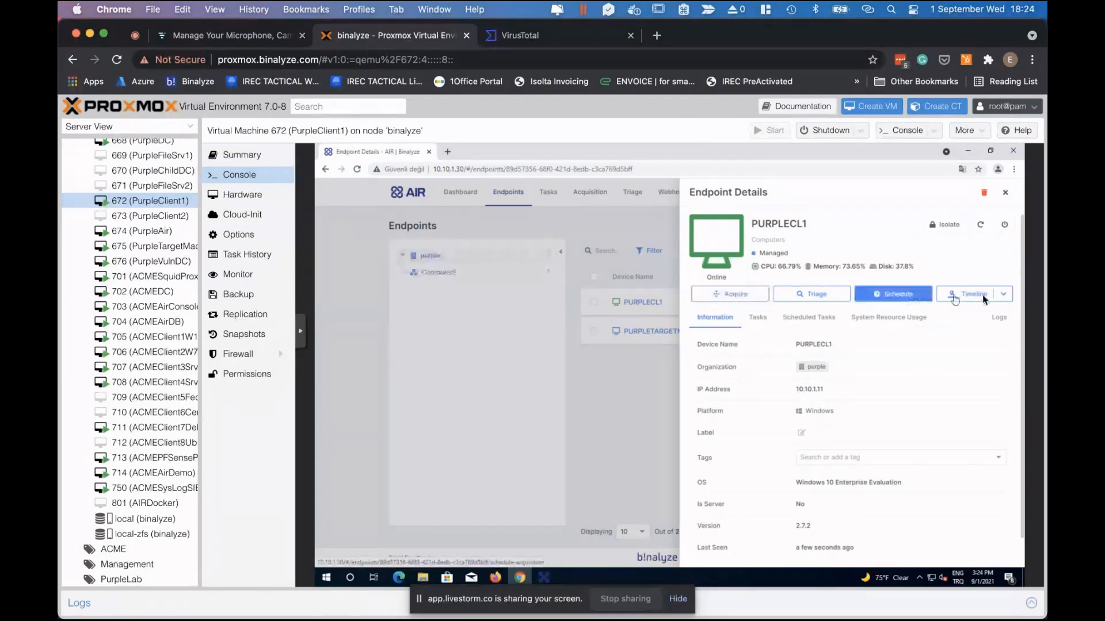
{"action": "left_click", "coordinate": [1003, 296]}
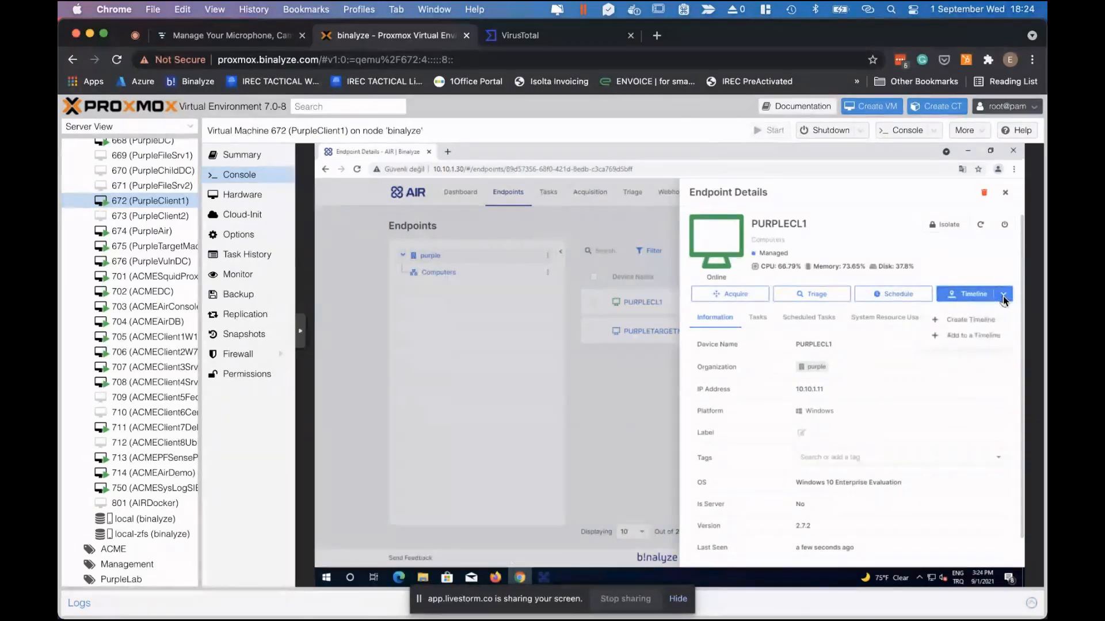
{"action": "left_click", "coordinate": [972, 319]}
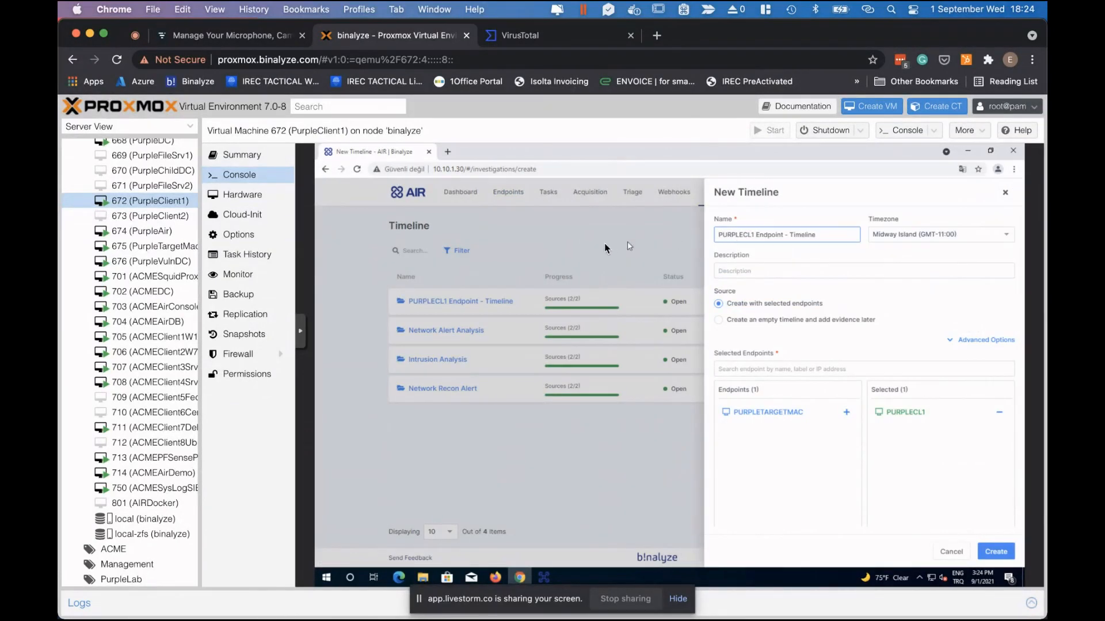
{"action": "left_click", "coordinate": [521, 198]}
{"action": "left_click", "coordinate": [521, 198]}
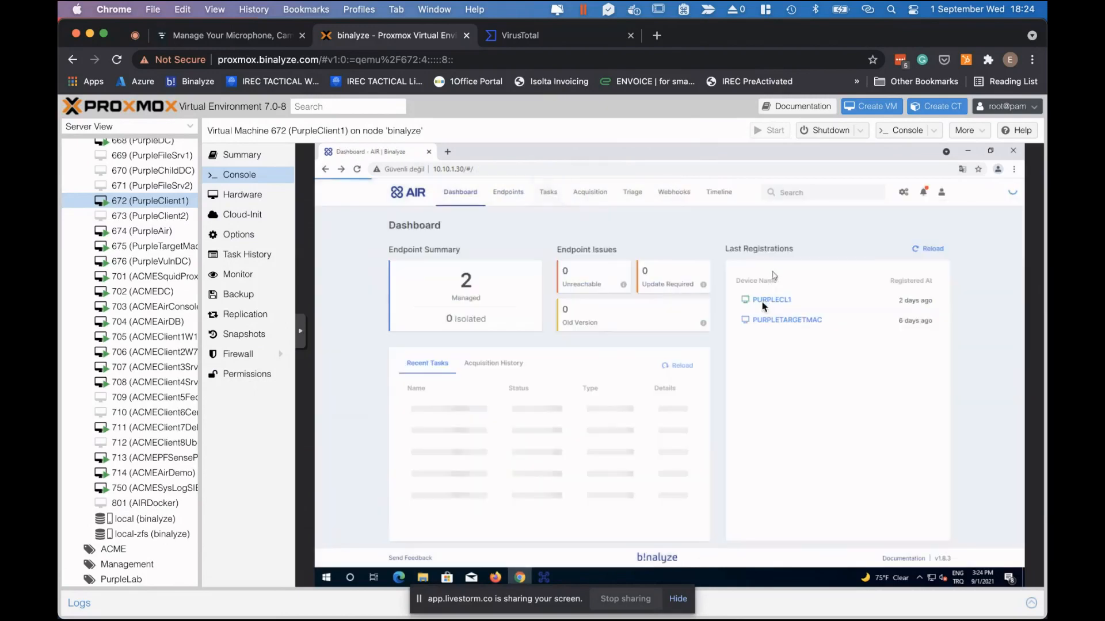
Reopen PURPLECL1, check its Tasks list and Triggered task actions, and open the Timeline options.
{"action": "left_click", "coordinate": [773, 298]}
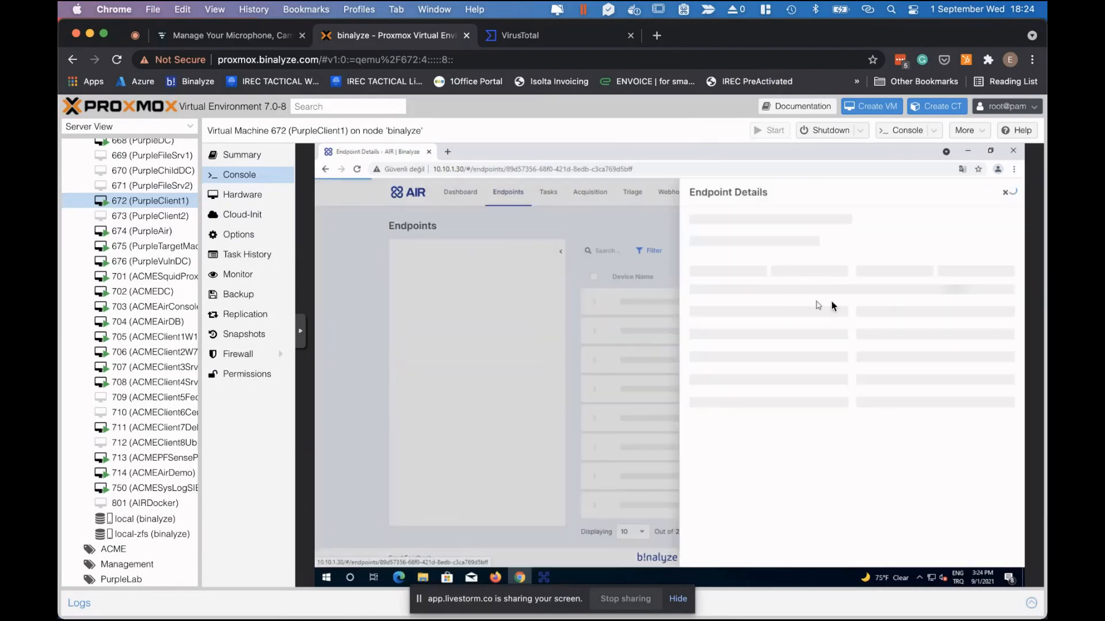
{"action": "left_click", "coordinate": [757, 317]}
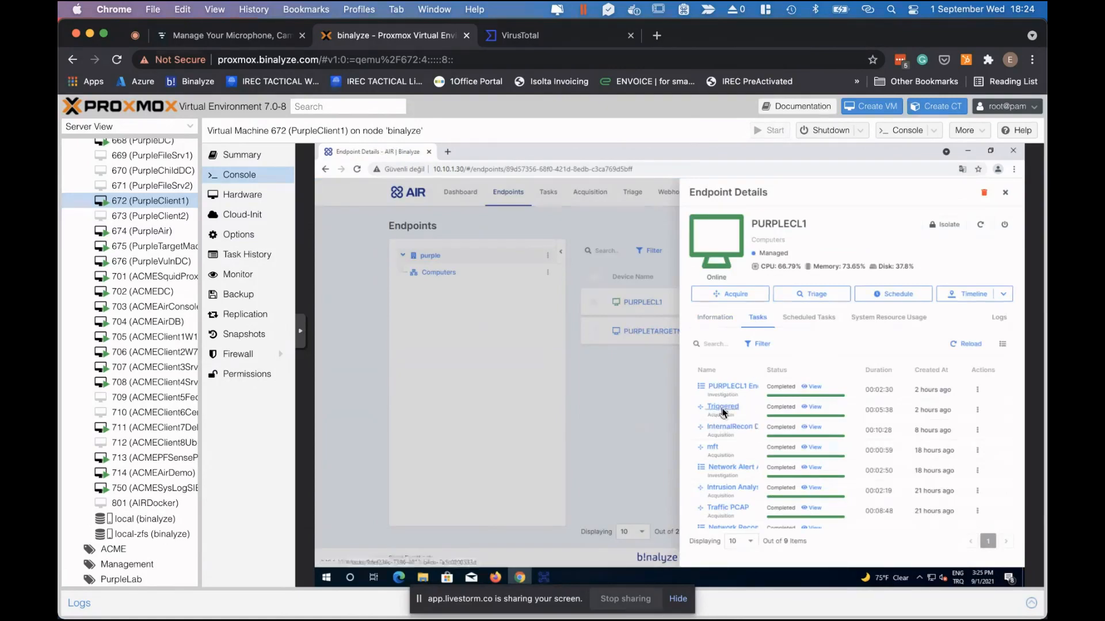
{"action": "left_click", "coordinate": [977, 411]}
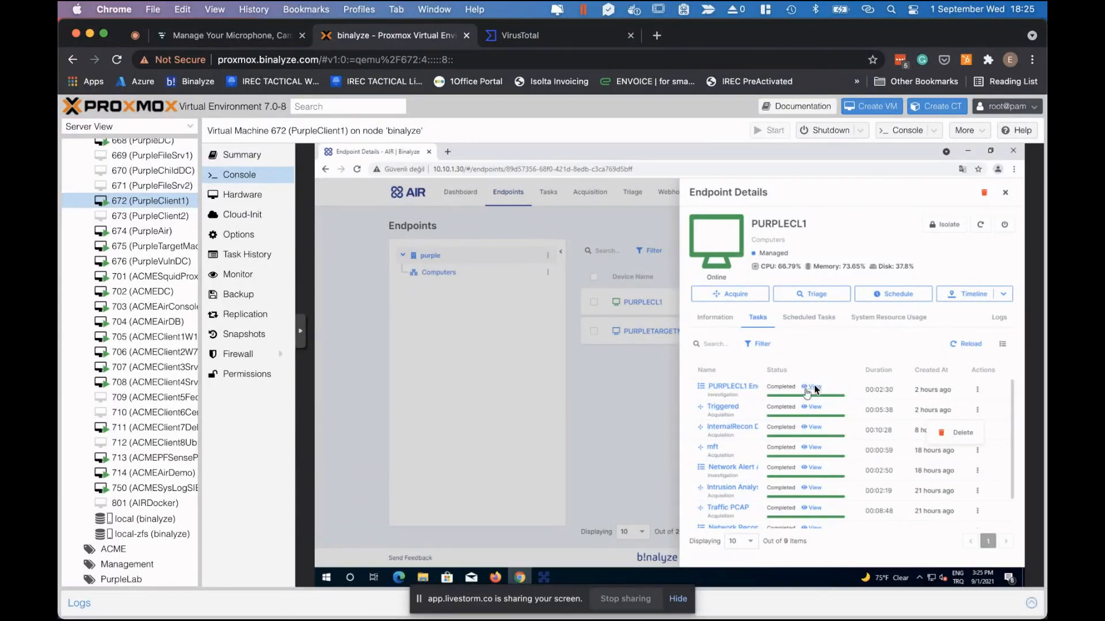
{"action": "left_click", "coordinate": [1005, 298]}
Create the new timeline named 'PURPLECL1 Endpoint - Timeline 001'.
{"action": "left_click", "coordinate": [967, 322]}
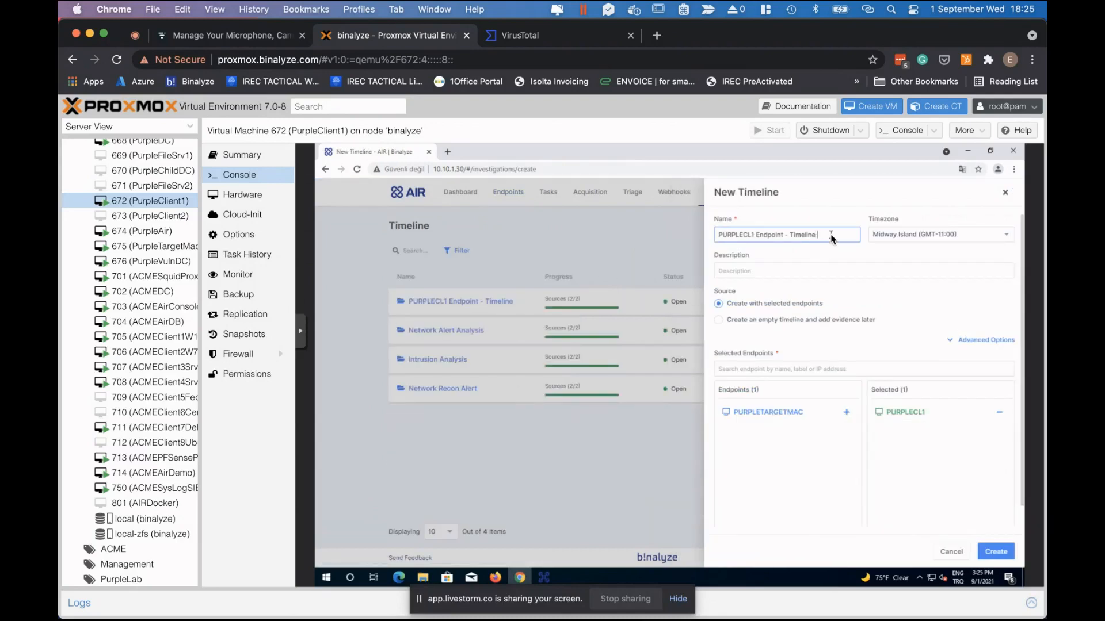
{"action": "type", "text": "001"}
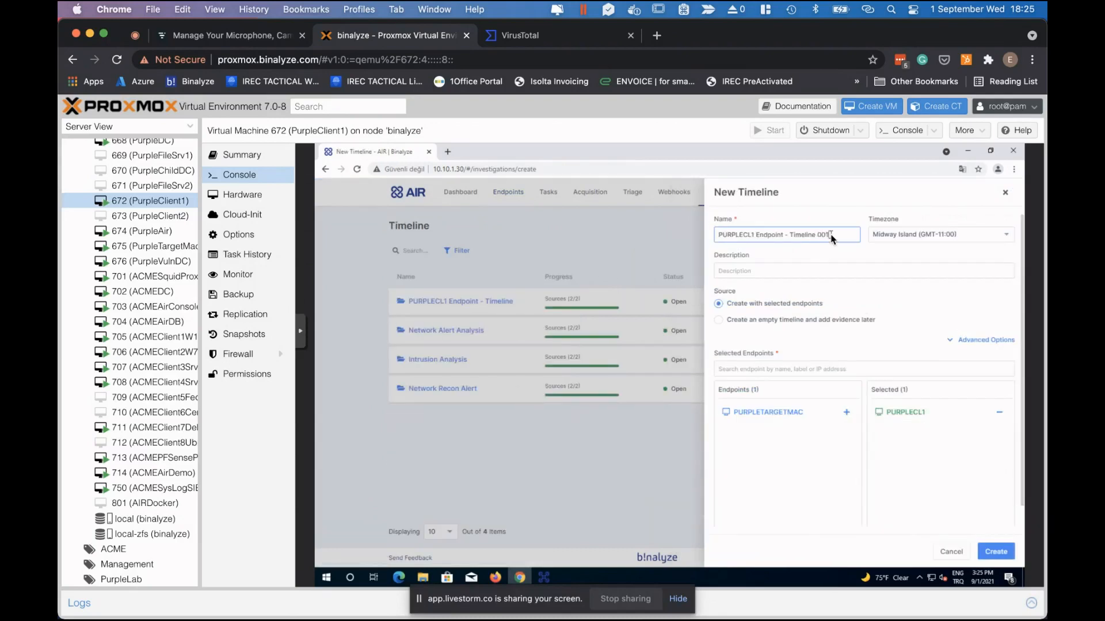
{"action": "left_click", "coordinate": [1002, 553]}
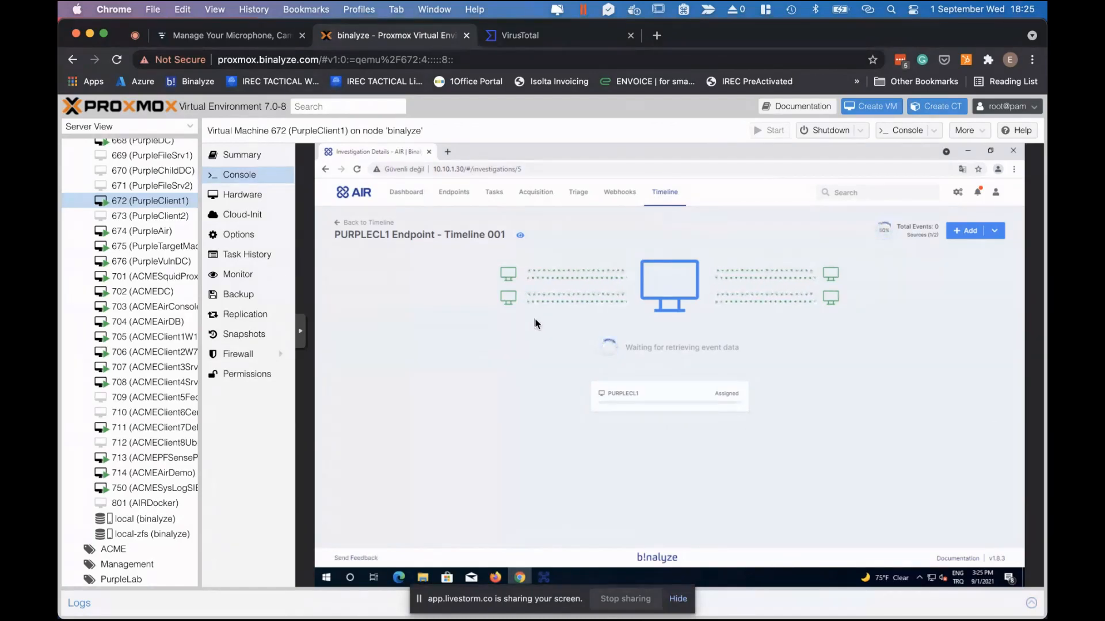
Glance at Finder through Mission Control, then return to the AIR console in Chrome.
{"action": "key", "text": "ctrl+Up"}
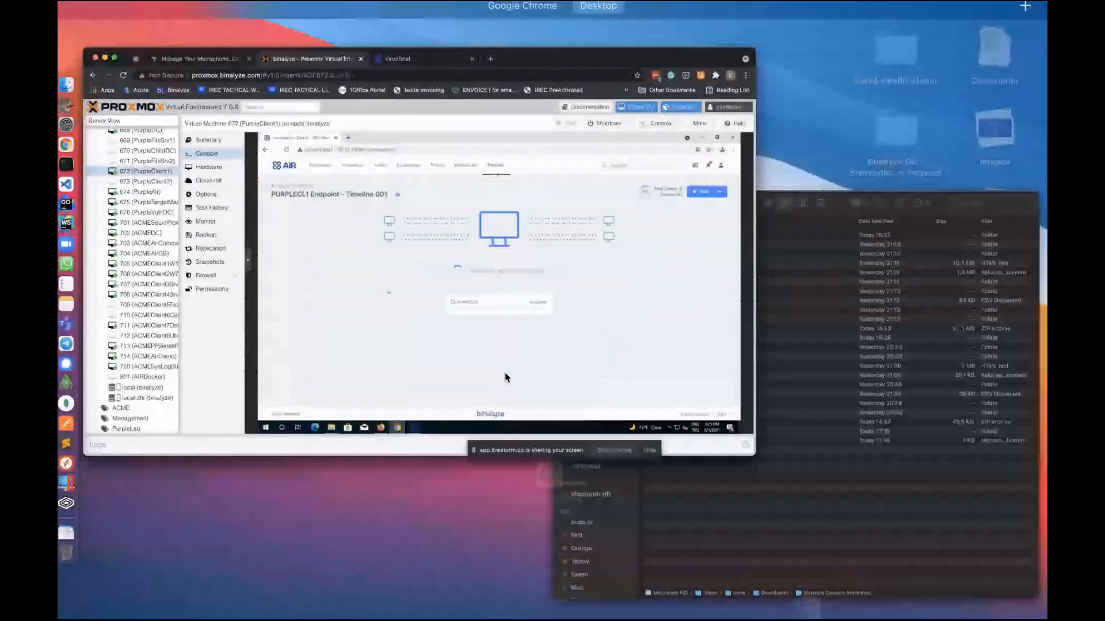
{"action": "left_click", "coordinate": [843, 408]}
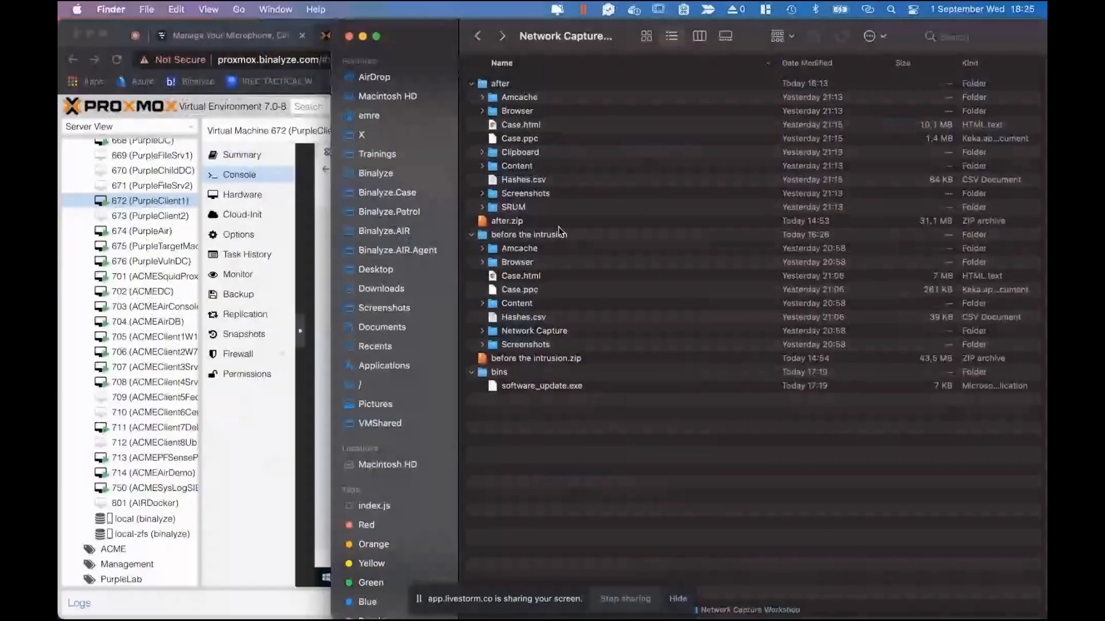
{"action": "left_click", "coordinate": [320, 480]}
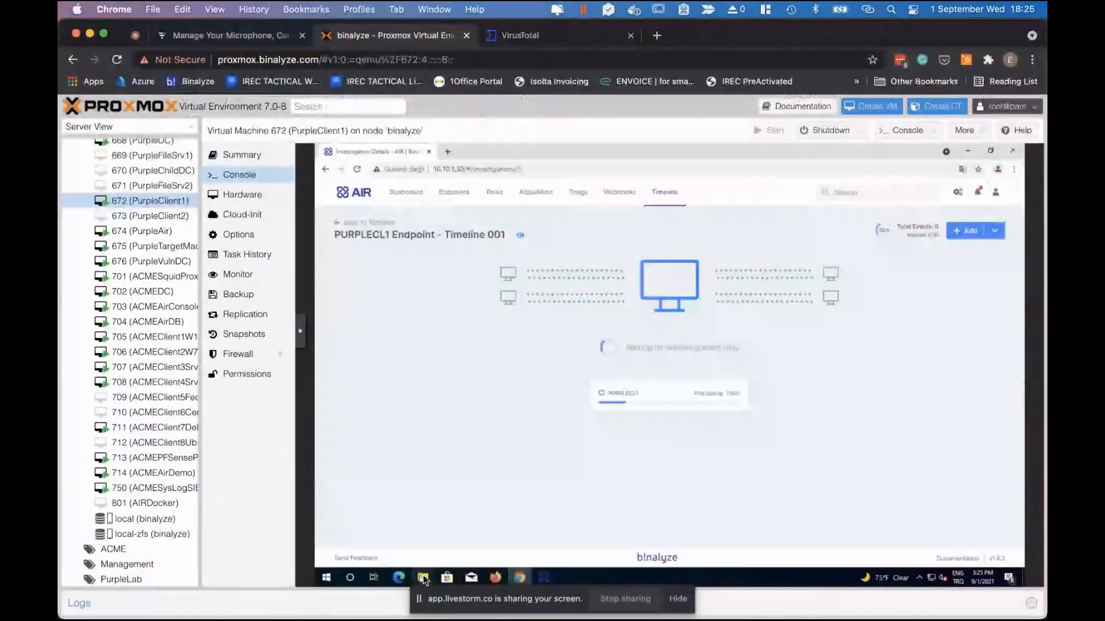
Navigate the VM's File Explorer to C:\Binalyze\AIR\Cases.
{"action": "mouse_move", "coordinate": [422, 577]}
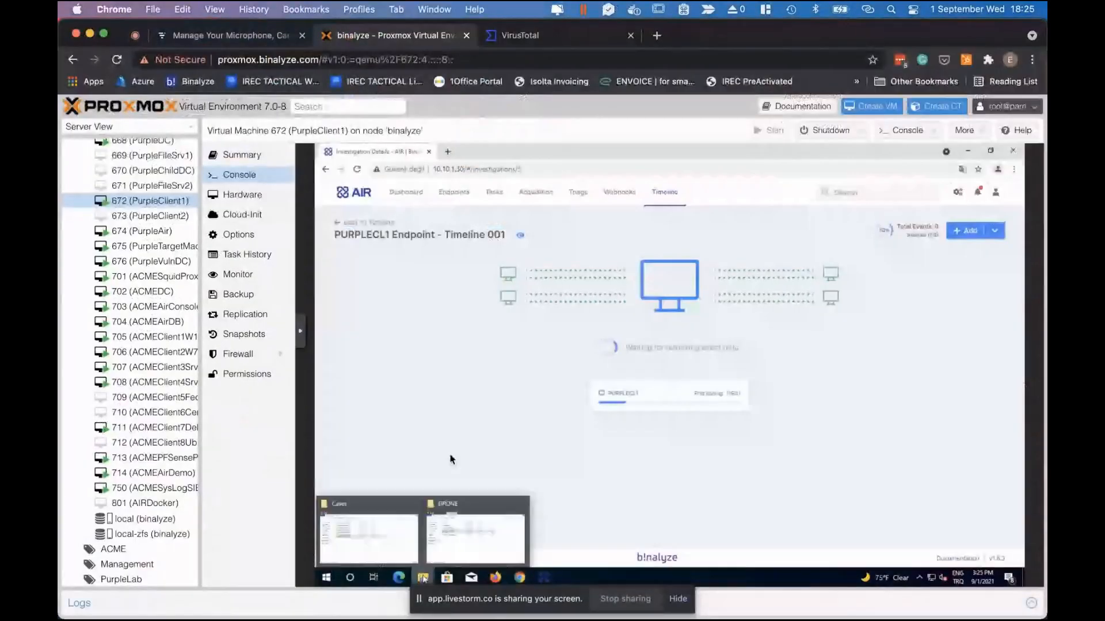
{"action": "left_click", "coordinate": [368, 538]}
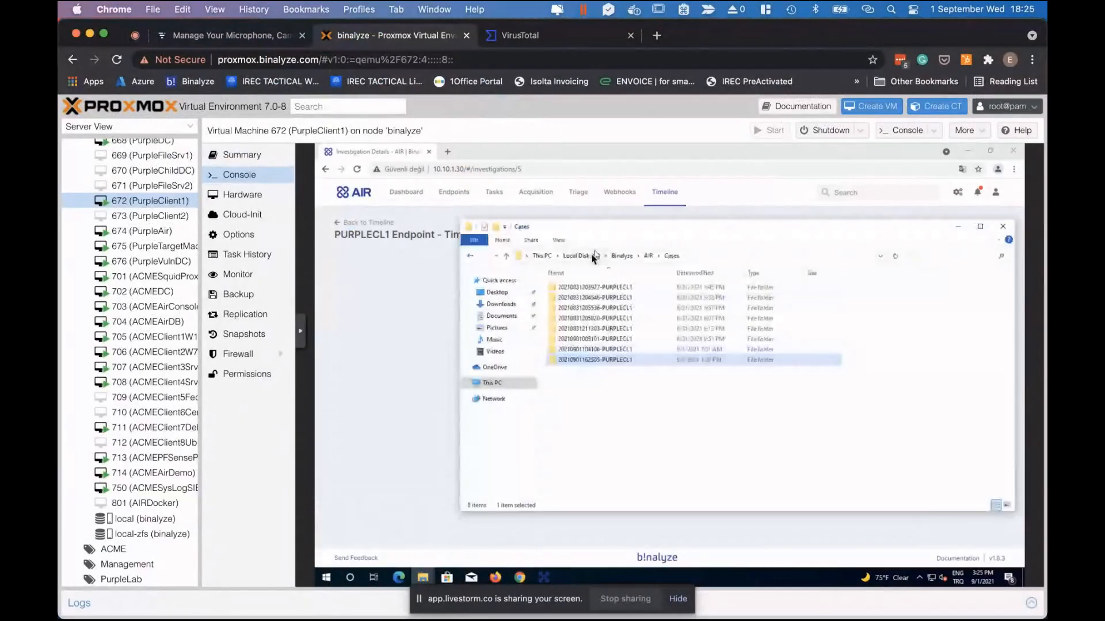
{"action": "left_click", "coordinate": [577, 256]}
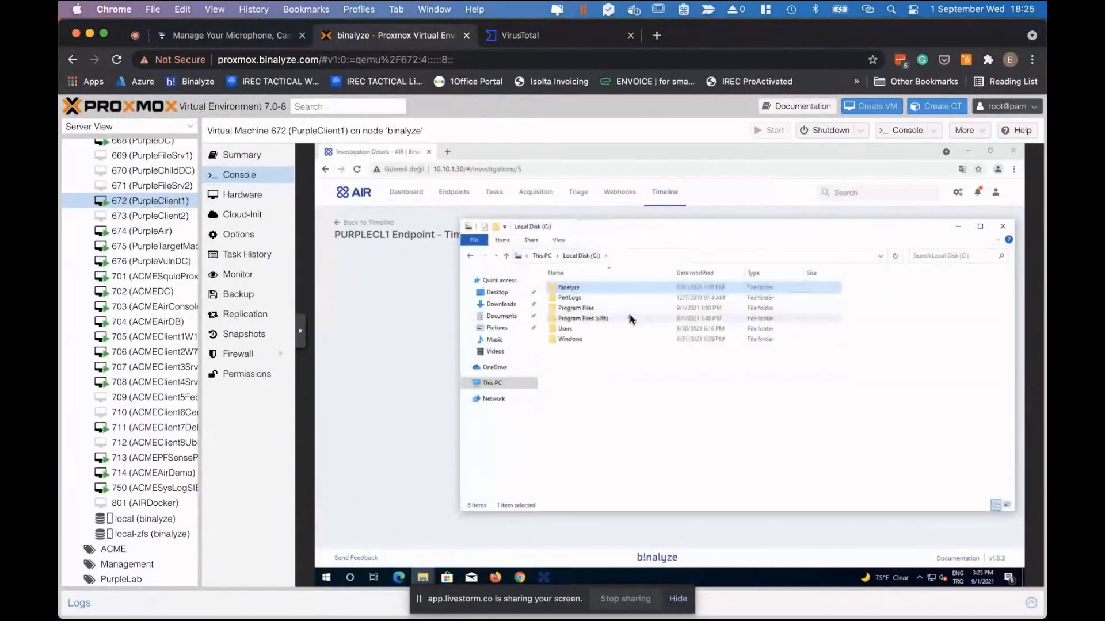
{"action": "left_click", "coordinate": [582, 288]}
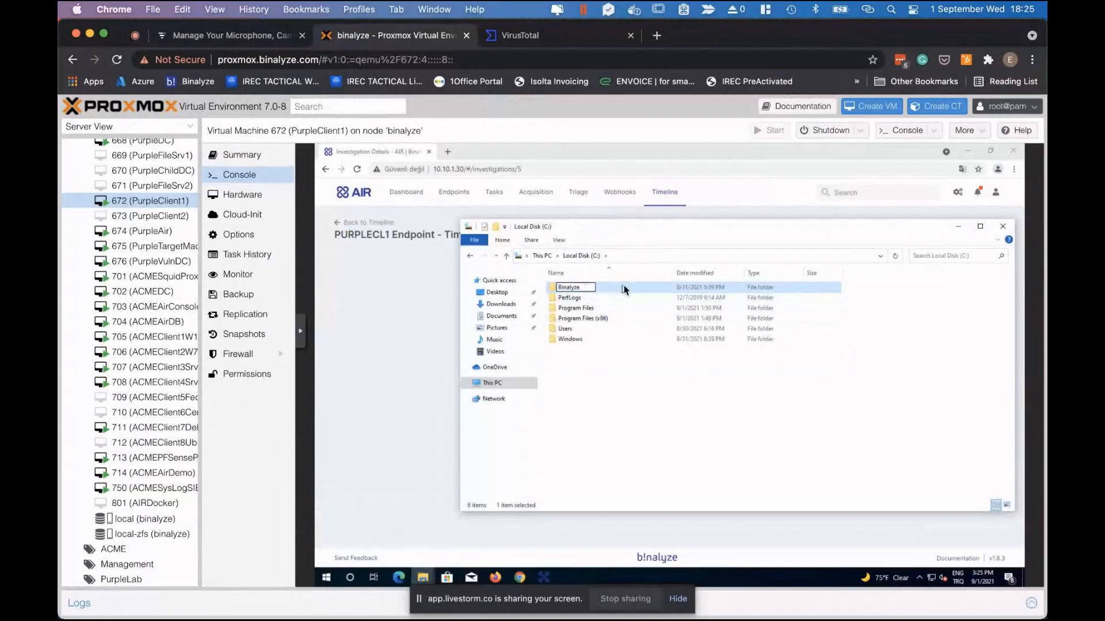
{"action": "double_click", "coordinate": [609, 287]}
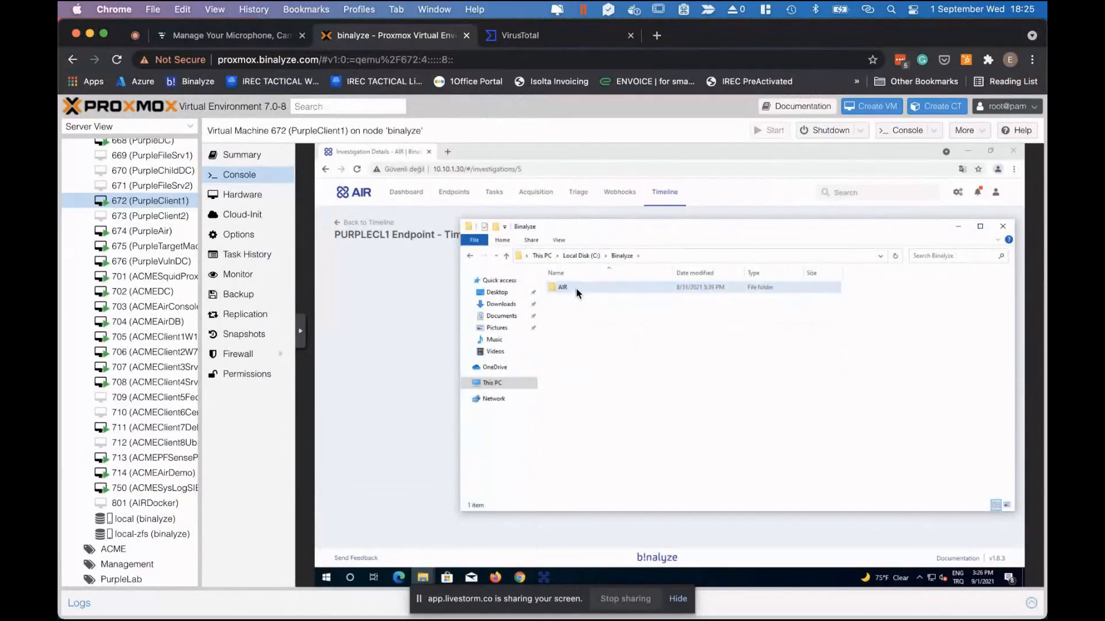
{"action": "double_click", "coordinate": [576, 289]}
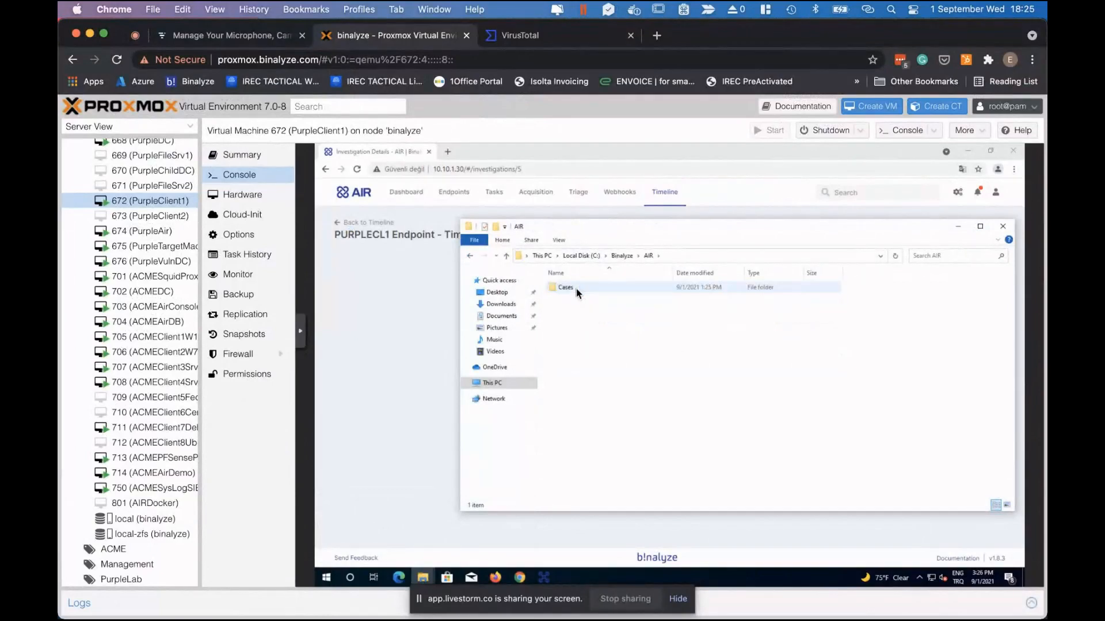
{"action": "double_click", "coordinate": [575, 288]}
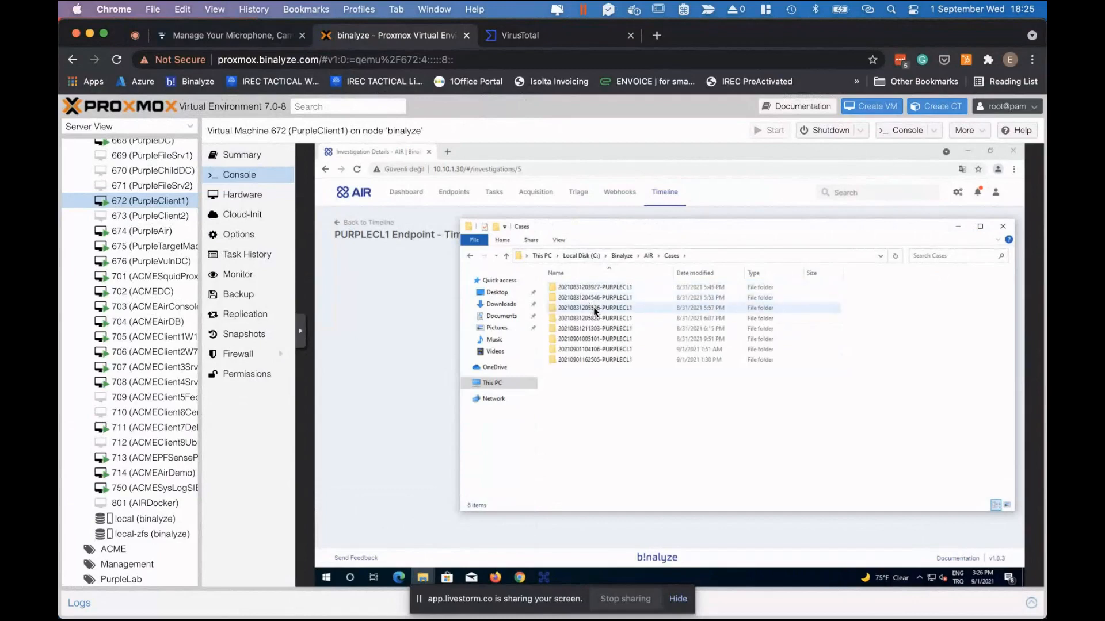
{"action": "double_click", "coordinate": [595, 309]}
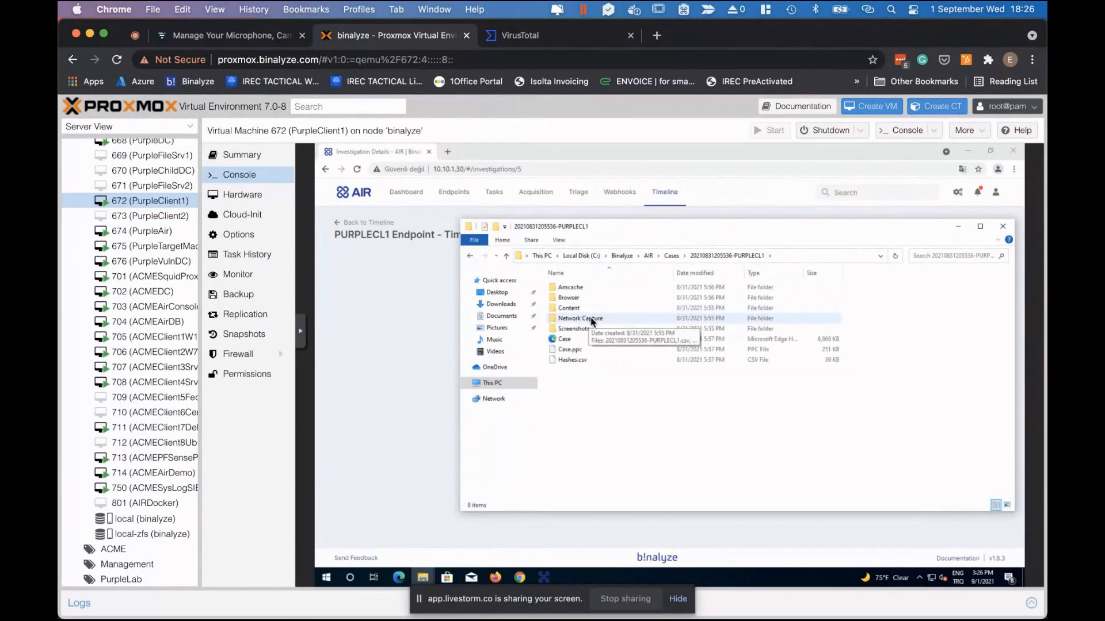
{"action": "double_click", "coordinate": [592, 319]}
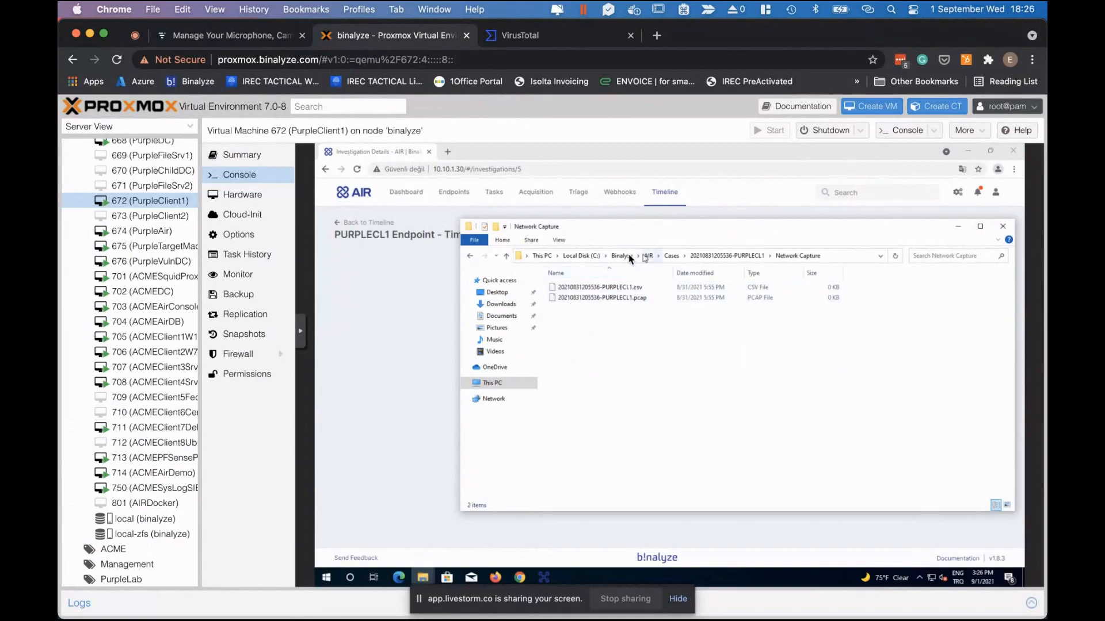
{"action": "left_click", "coordinate": [427, 315]}
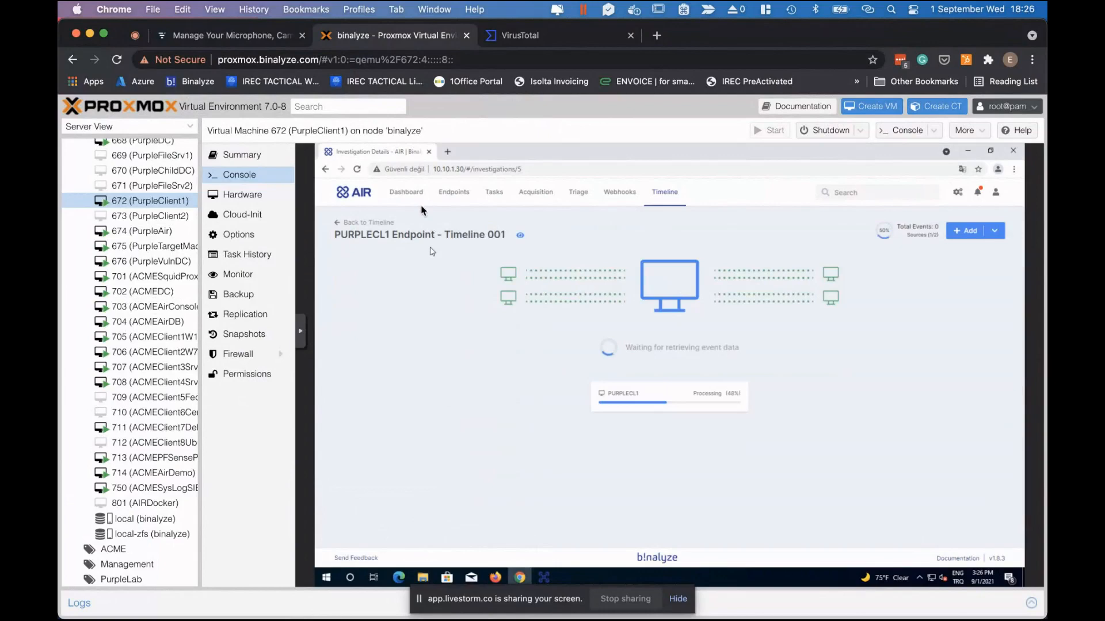
{"action": "left_click", "coordinate": [449, 193]}
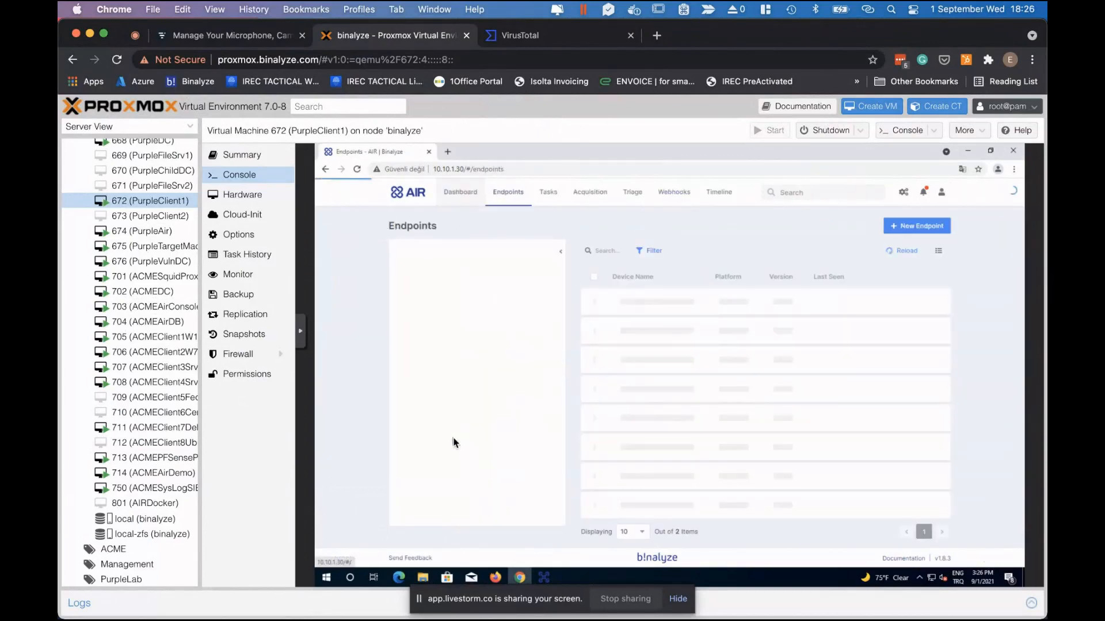
Bring Finder forward and expand the Network Capture folder under 'before the intrusion'.
{"action": "key", "text": "ctrl+Up"}
{"action": "left_click", "coordinate": [801, 440]}
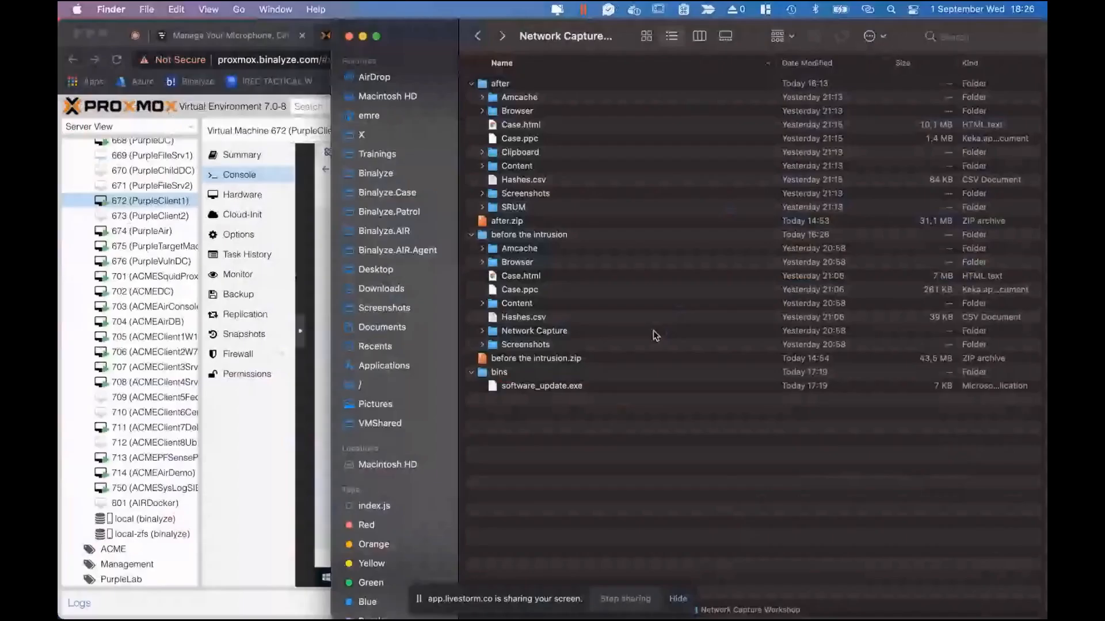
{"action": "left_click", "coordinate": [541, 332]}
{"action": "key", "text": "Right"}
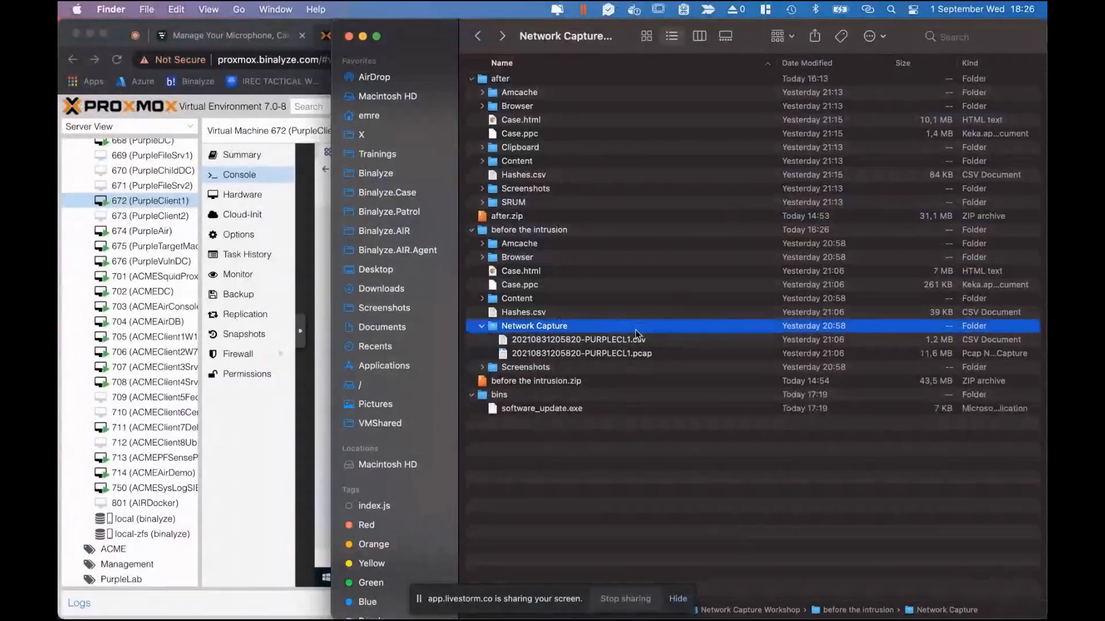
Compare the PURPLECL1 capture csv (1,2 MB) and pcap (11,6 MB) files.
{"action": "left_click", "coordinate": [614, 345]}
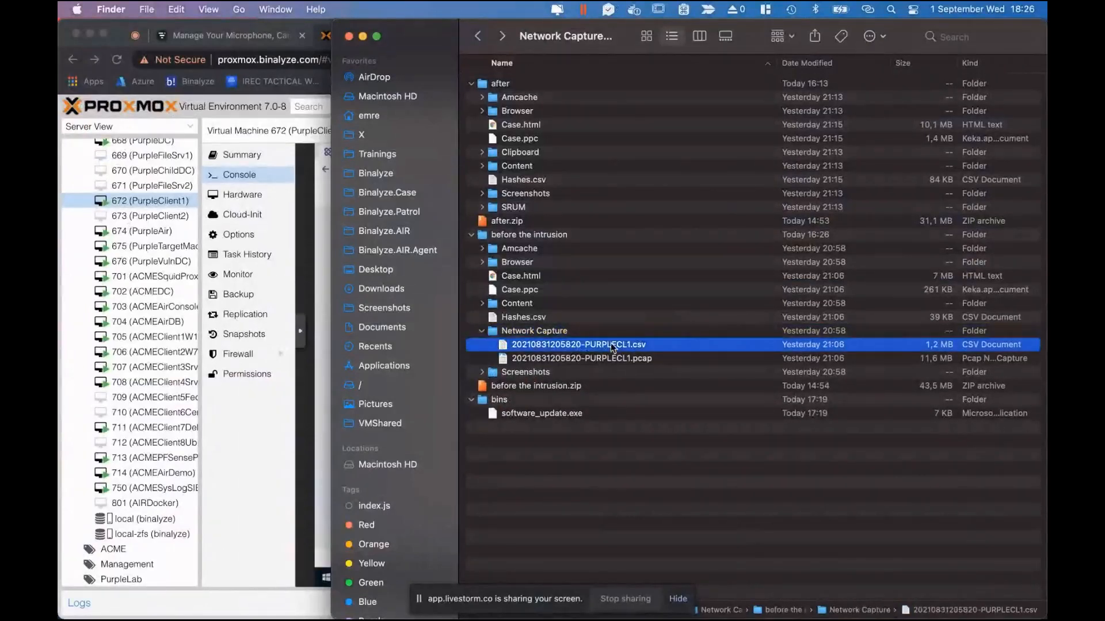
{"action": "left_click", "coordinate": [648, 361]}
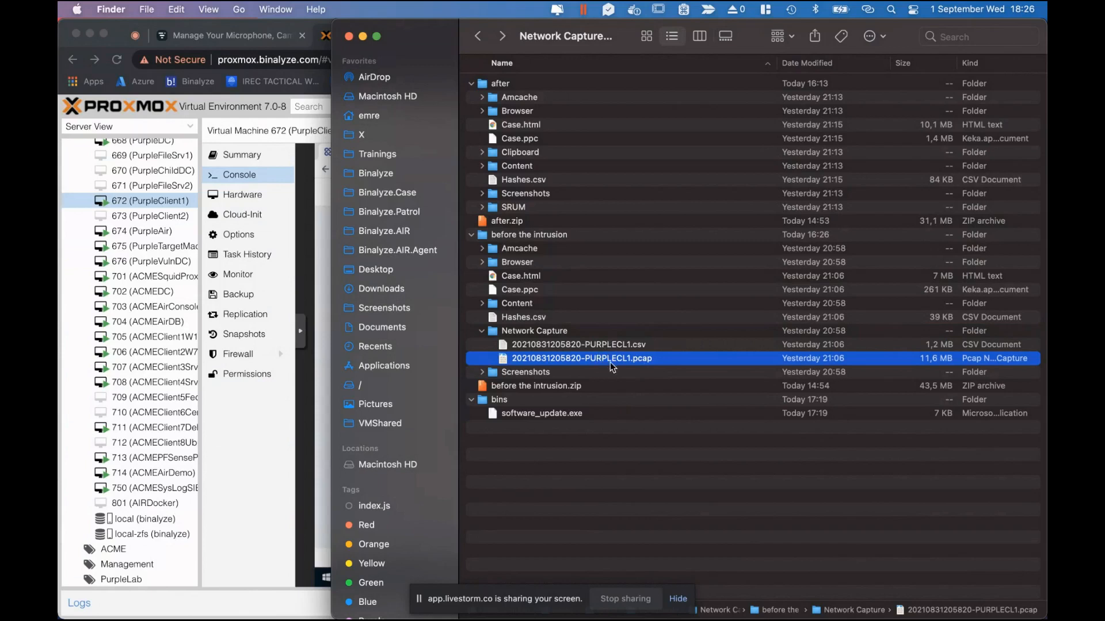
{"action": "left_click", "coordinate": [607, 344]}
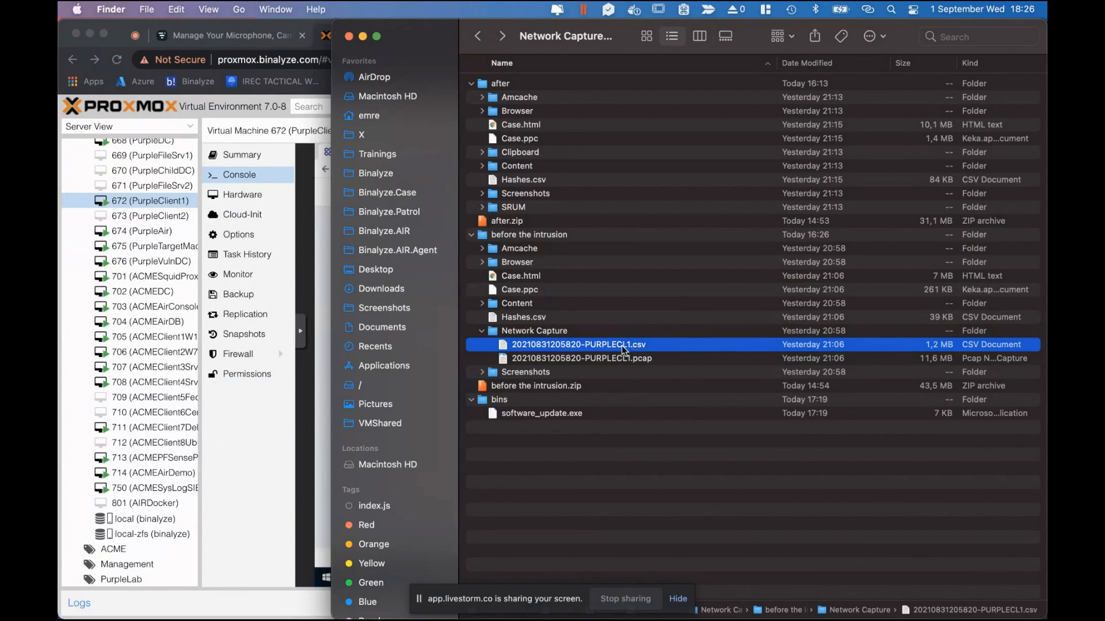
{"action": "left_click", "coordinate": [634, 359]}
{"action": "left_click", "coordinate": [811, 345]}
{"action": "left_click", "coordinate": [649, 360]}
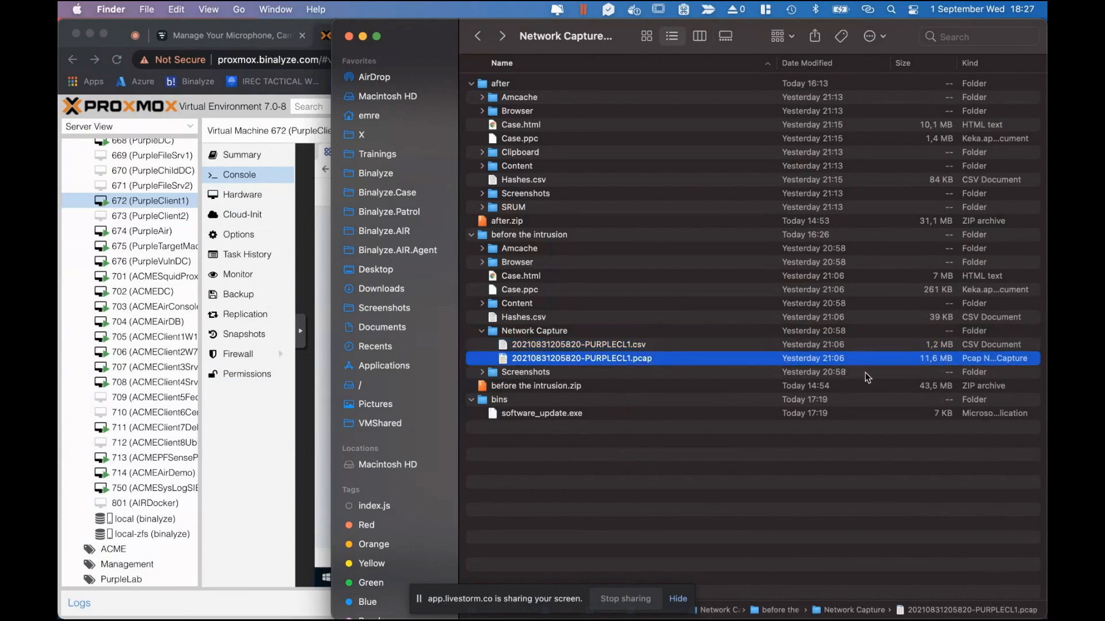
Open the PURPLECL1 capture csv in Sublime Text, then open it in Numbers from Finder.
{"action": "left_click", "coordinate": [603, 343]}
{"action": "right_click", "coordinate": [603, 342]}
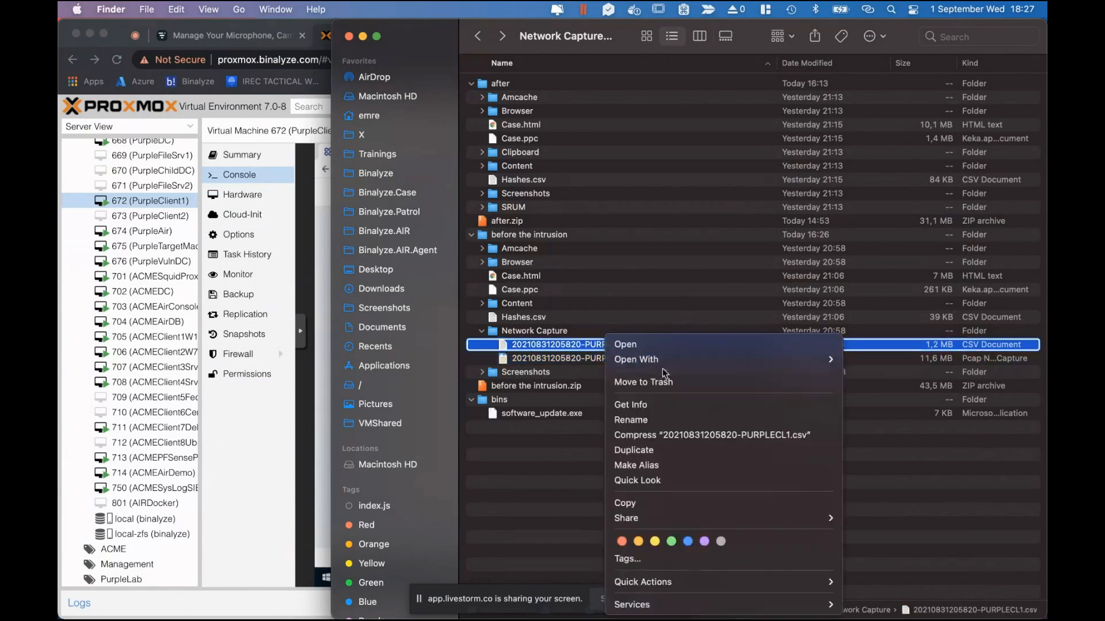
{"action": "mouse_move", "coordinate": [679, 361]}
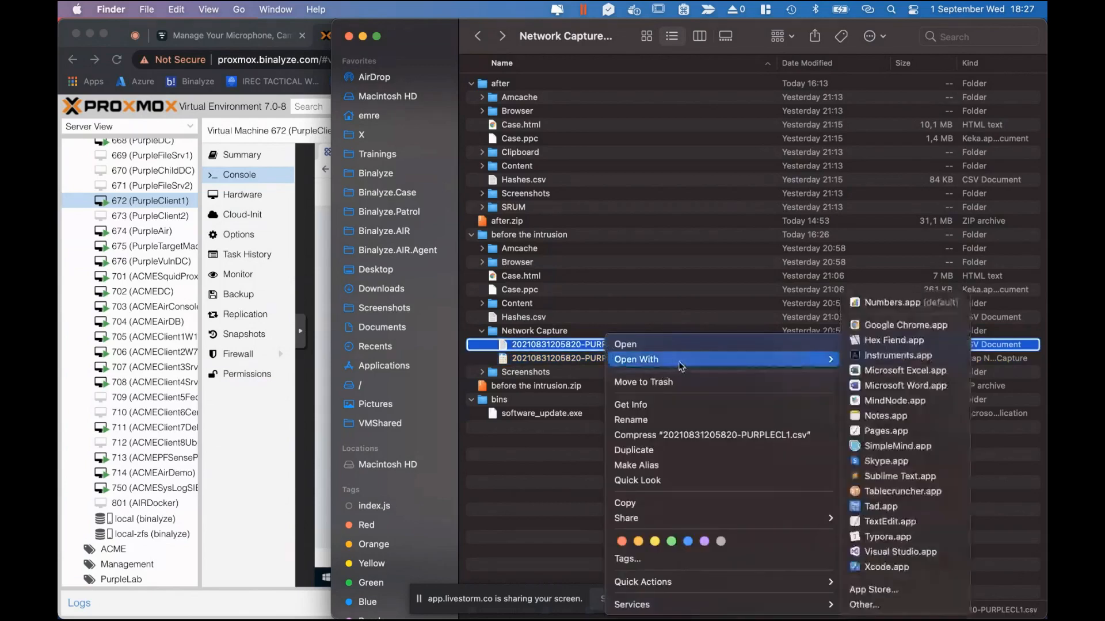
{"action": "left_click", "coordinate": [893, 500]}
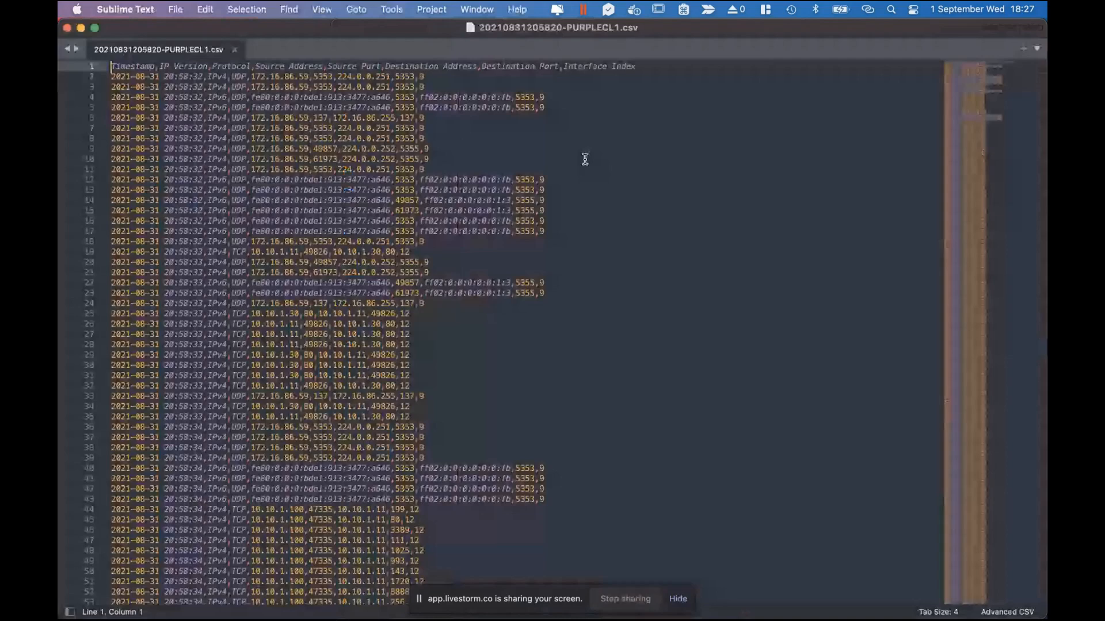
{"action": "key", "text": "super+Tab"}
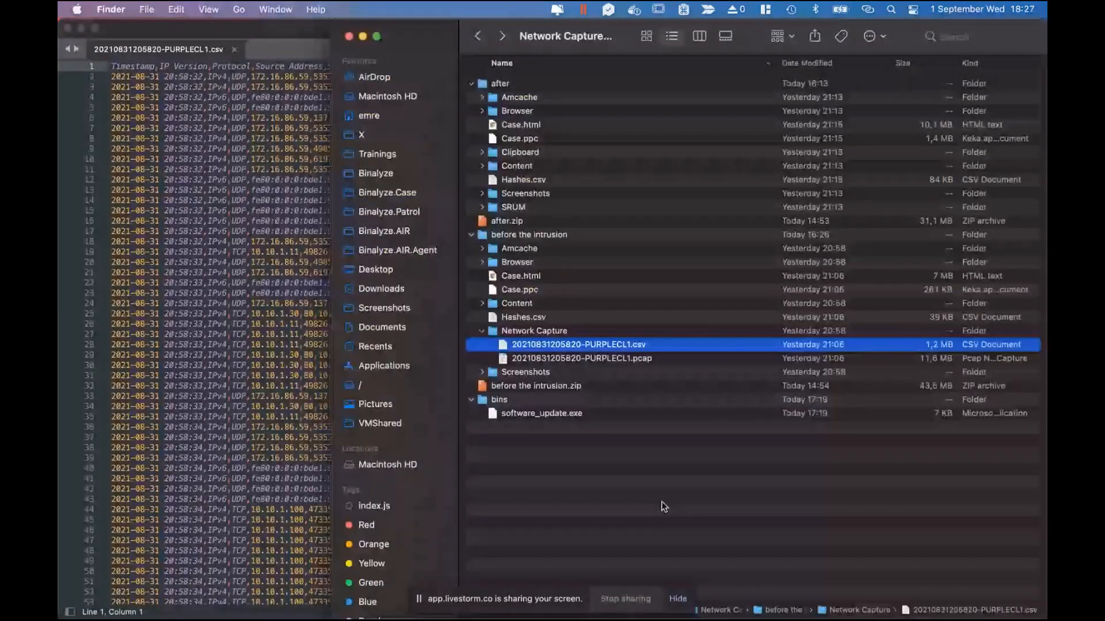
{"action": "double_click", "coordinate": [631, 346]}
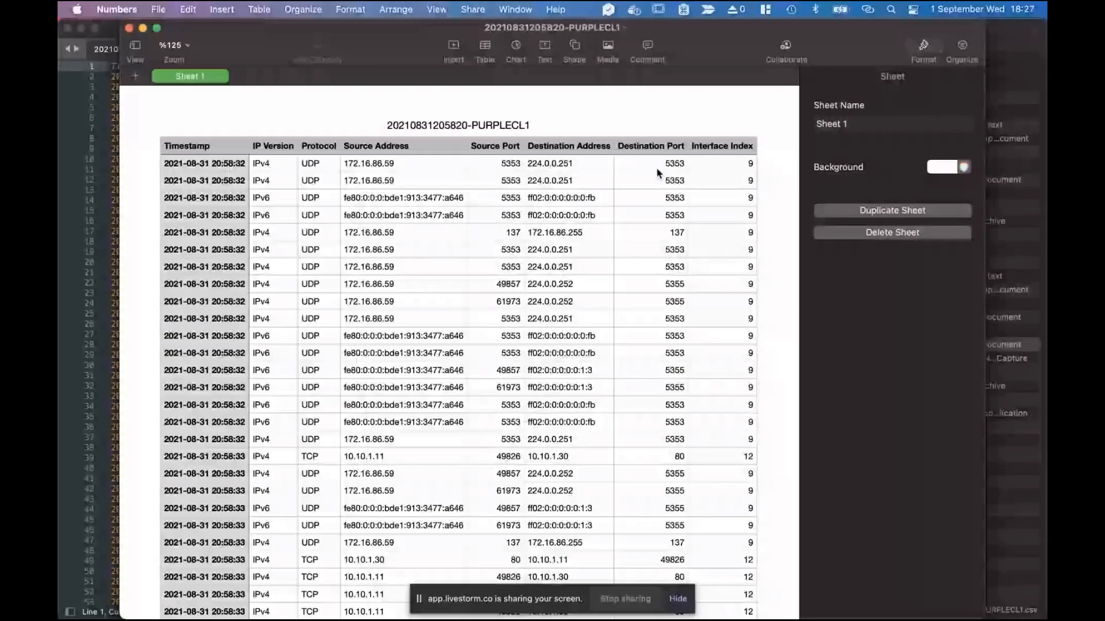
Scroll through the timestamped PURPLECL1 connection rows in the Numbers table.
{"action": "scroll", "coordinate": [431, 252], "scroll_direction": "down", "scroll_amount": 15}
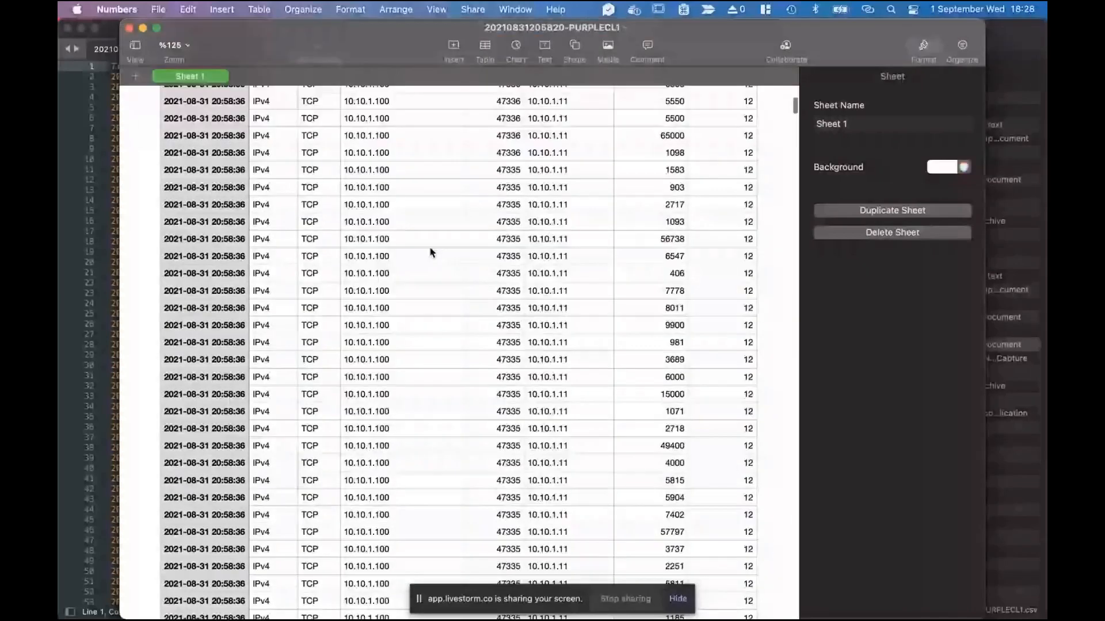
{"action": "scroll", "coordinate": [431, 252], "scroll_direction": "down", "scroll_amount": 5}
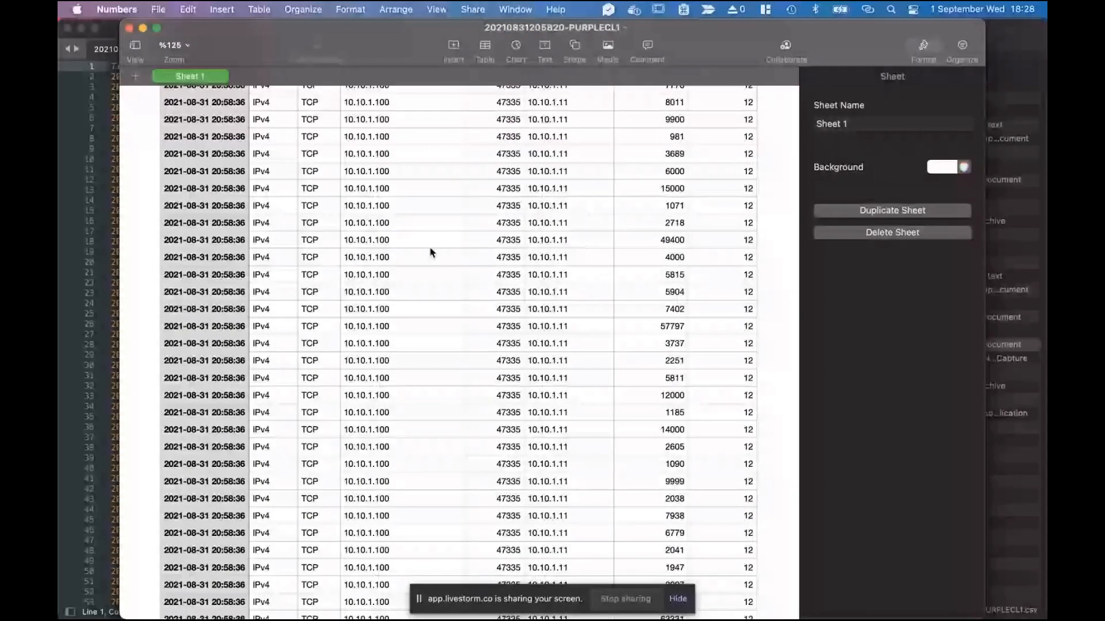
{"action": "scroll", "coordinate": [431, 252], "scroll_direction": "down", "scroll_amount": 10}
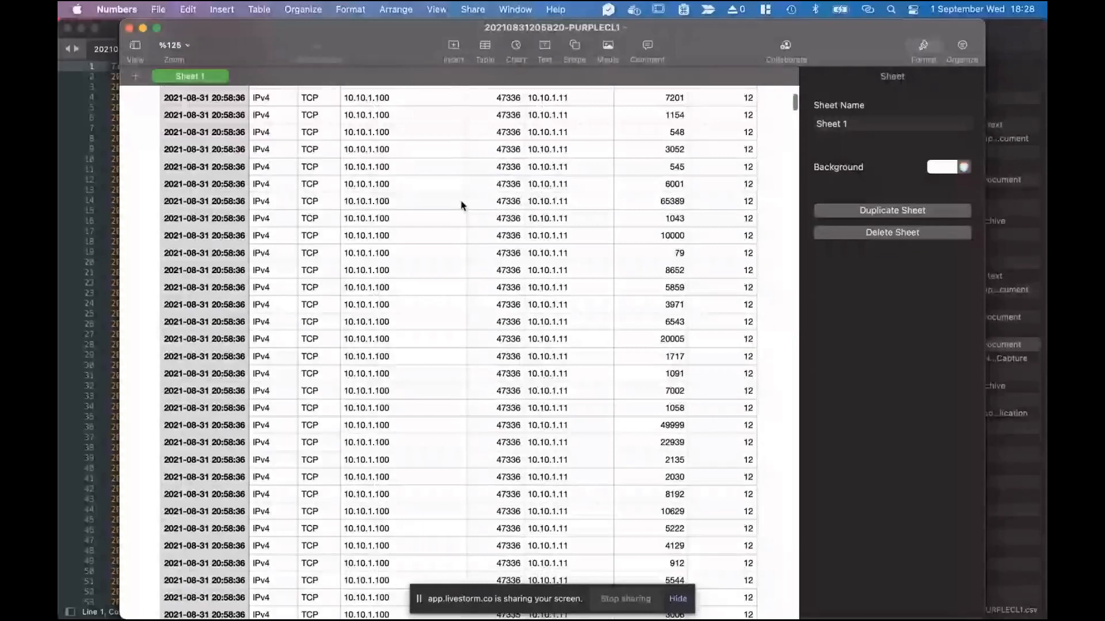
{"action": "scroll", "coordinate": [461, 205], "scroll_direction": "up", "scroll_amount": 5}
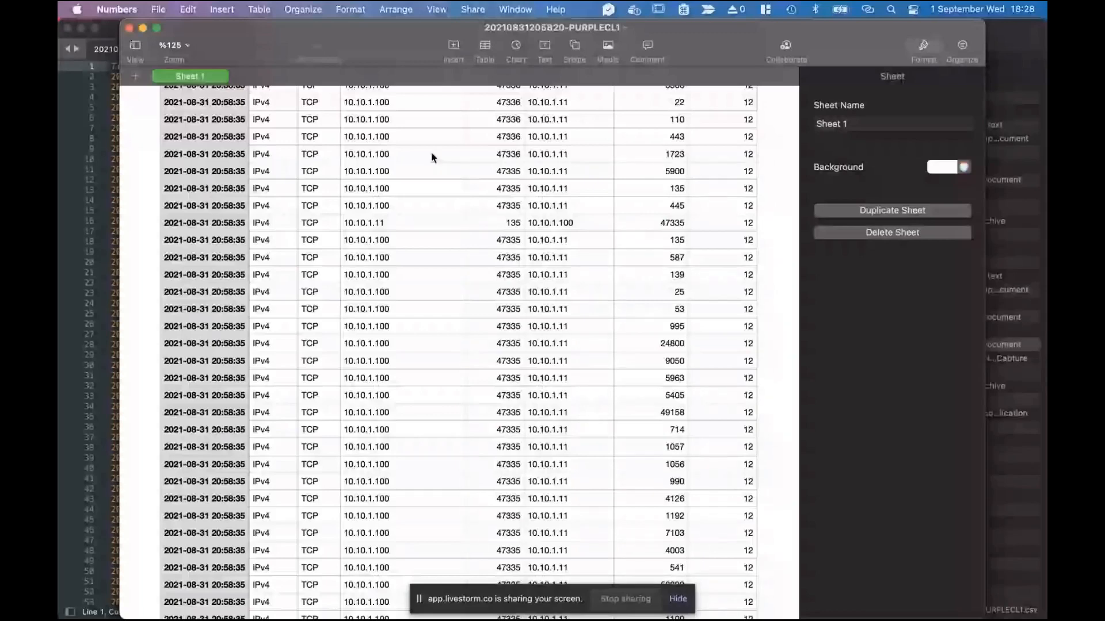
{"action": "scroll", "coordinate": [432, 157], "scroll_direction": "up", "scroll_amount": 15}
Close Numbers, select the PURPLECL1 pcap, and launch Brim via Spotlight.
{"action": "left_click", "coordinate": [129, 29]}
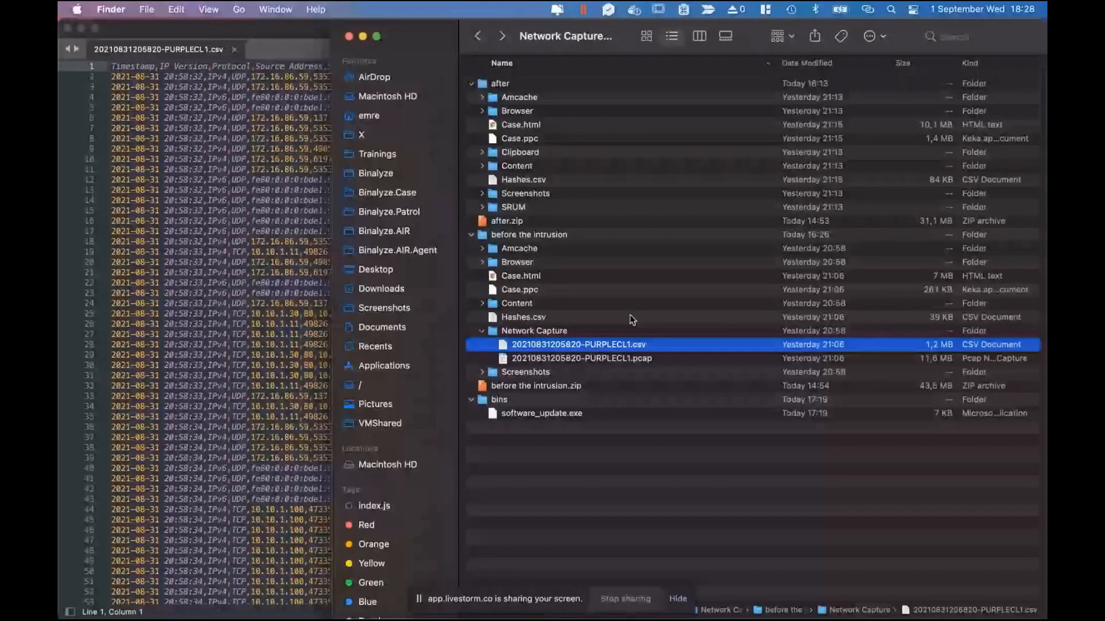
{"action": "left_click", "coordinate": [648, 361]}
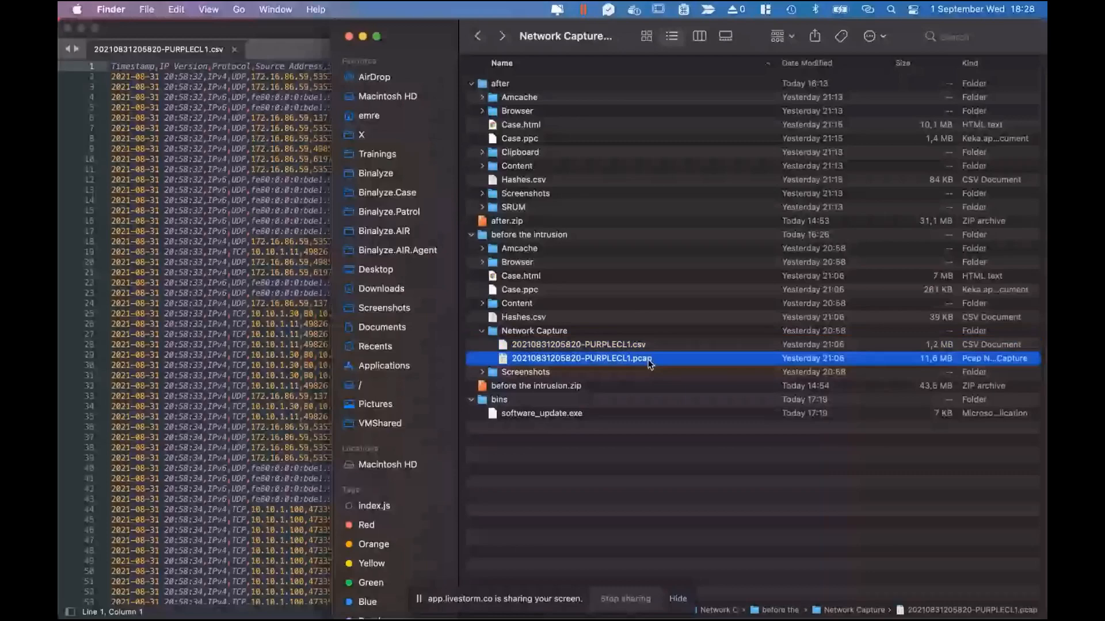
{"action": "left_click", "coordinate": [81, 26]}
{"action": "key", "text": "super+space"}
{"action": "type", "text": "brim.app"}
{"action": "key", "text": "Return"}
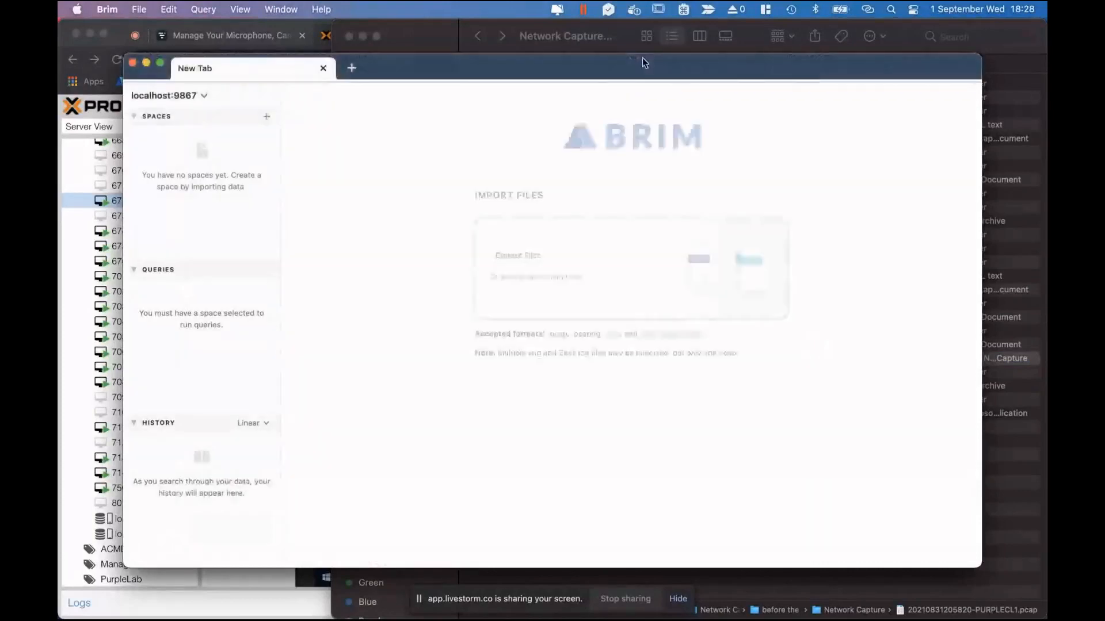
Place Brim and Finder side by side and drag the PURPLECL1 pcap into Brim's import area.
{"action": "left_click_drag", "start_coordinate": [636, 64], "coordinate": [59, 259]}
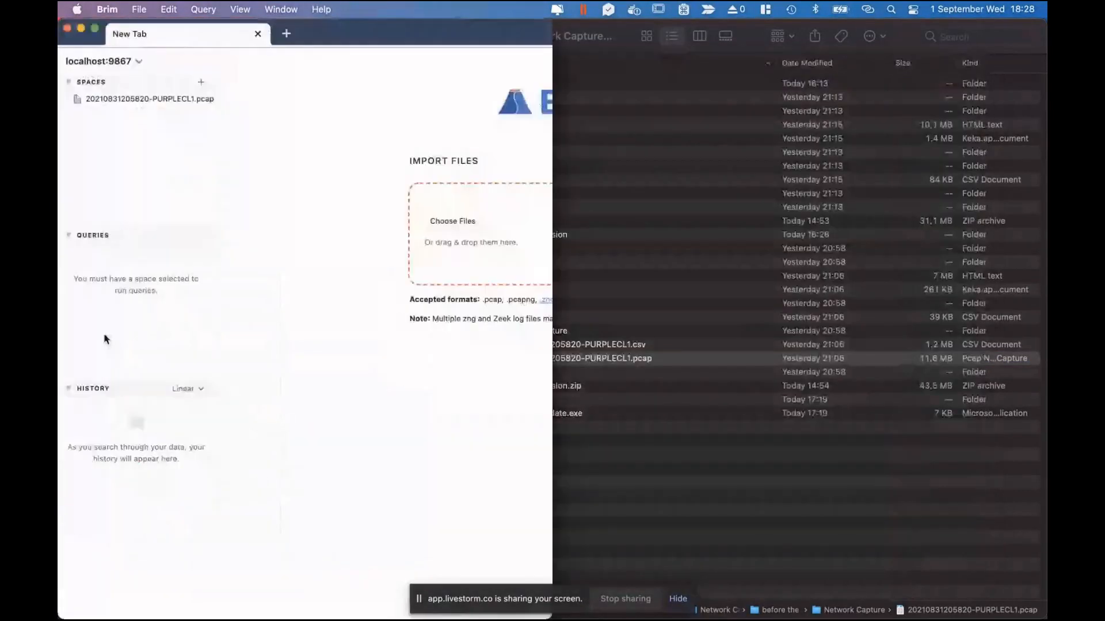
{"action": "left_click", "coordinate": [858, 513]}
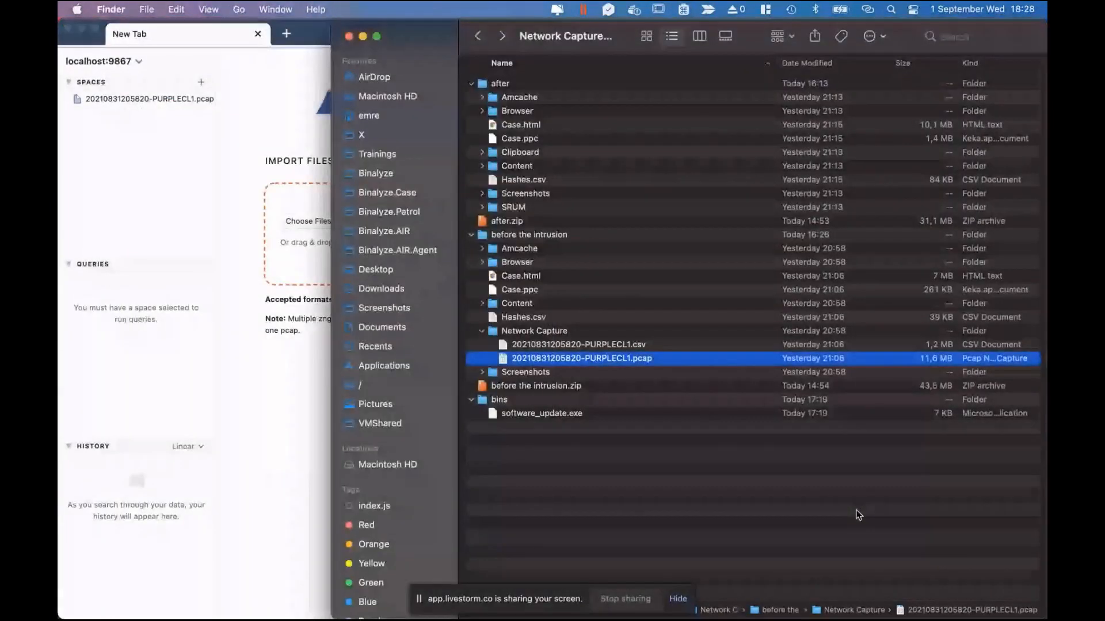
{"action": "left_click_drag", "start_coordinate": [332, 476], "coordinate": [549, 469]}
{"action": "left_click", "coordinate": [860, 498]}
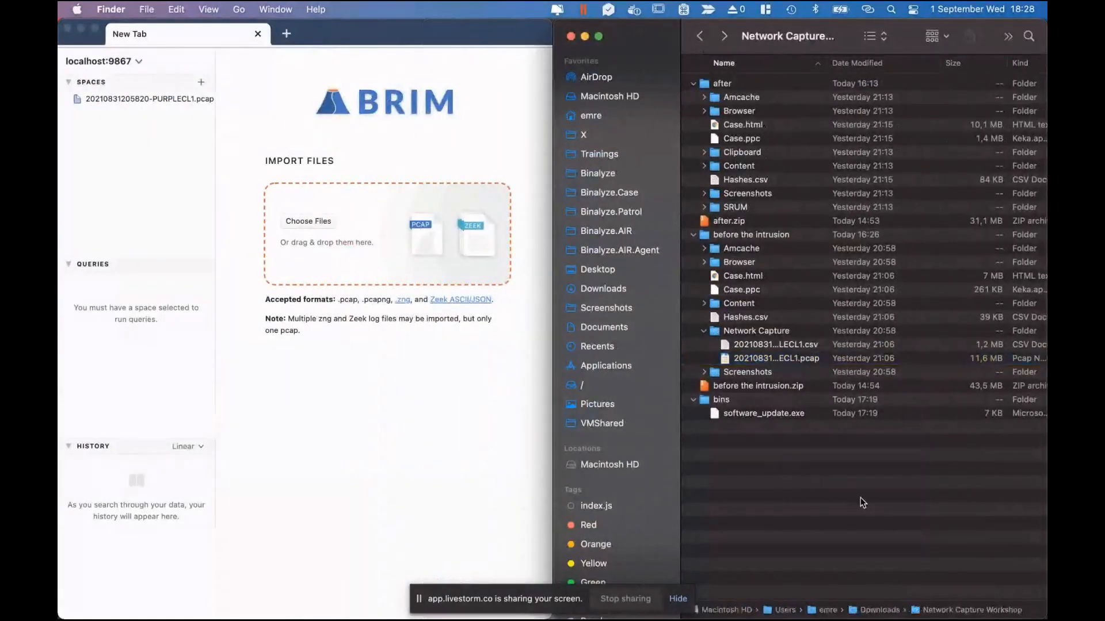
{"action": "left_click", "coordinate": [814, 361]}
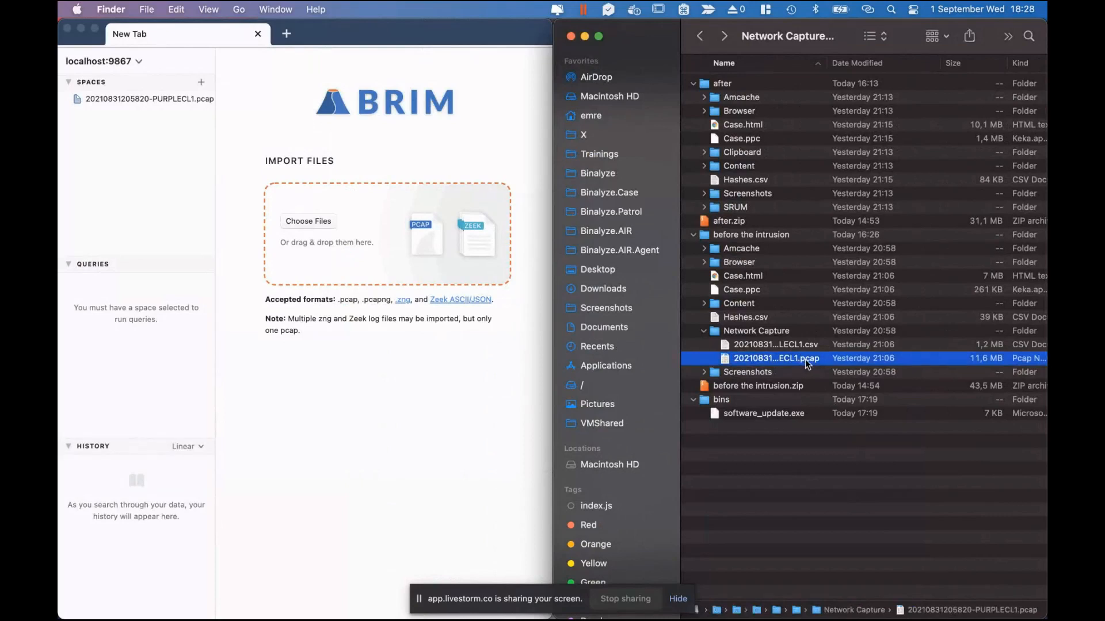
{"action": "left_click_drag", "start_coordinate": [808, 362], "coordinate": [371, 234]}
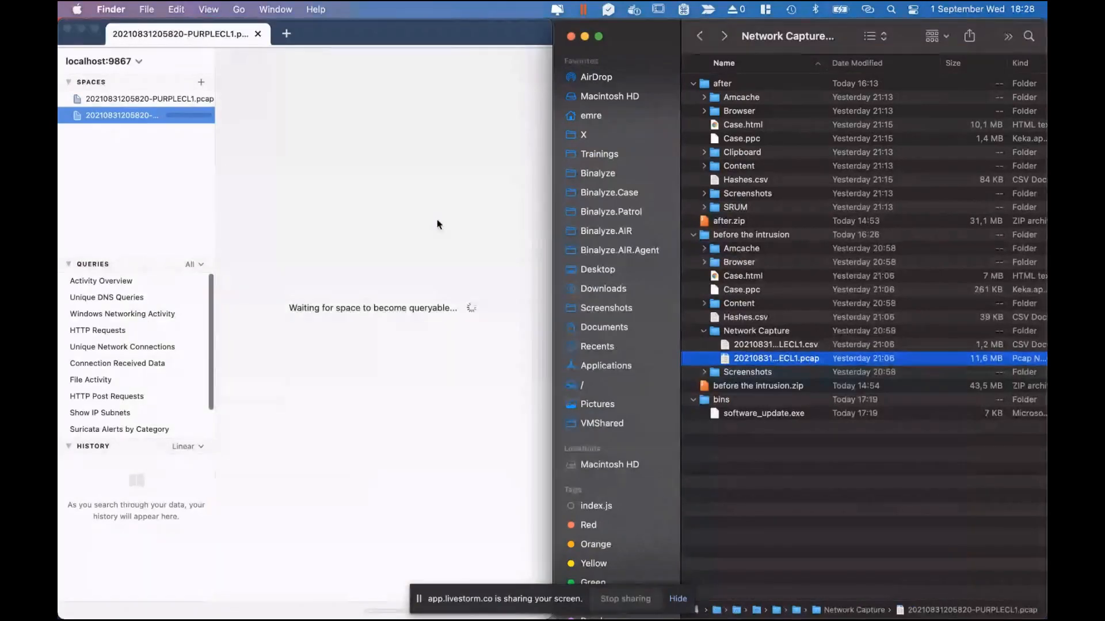
Widen Brim and run Activity Overview to list log counts per type (2,522 conn, 2,087 dns, 145 files, 44 http).
{"action": "left_click", "coordinate": [439, 32]}
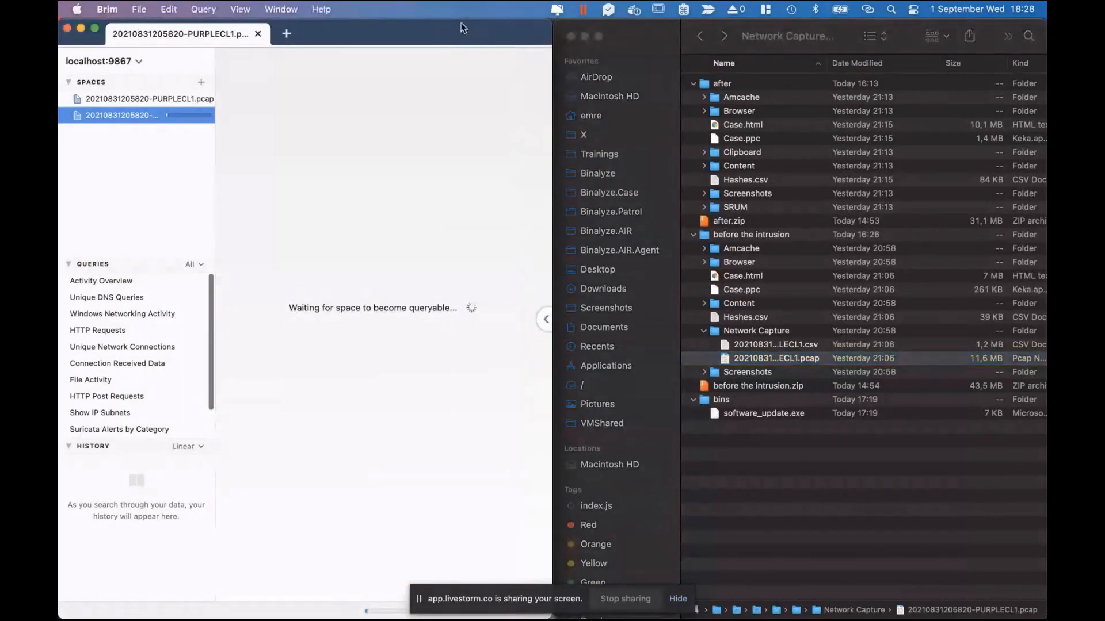
{"action": "left_click_drag", "start_coordinate": [552, 75], "coordinate": [1044, 73]}
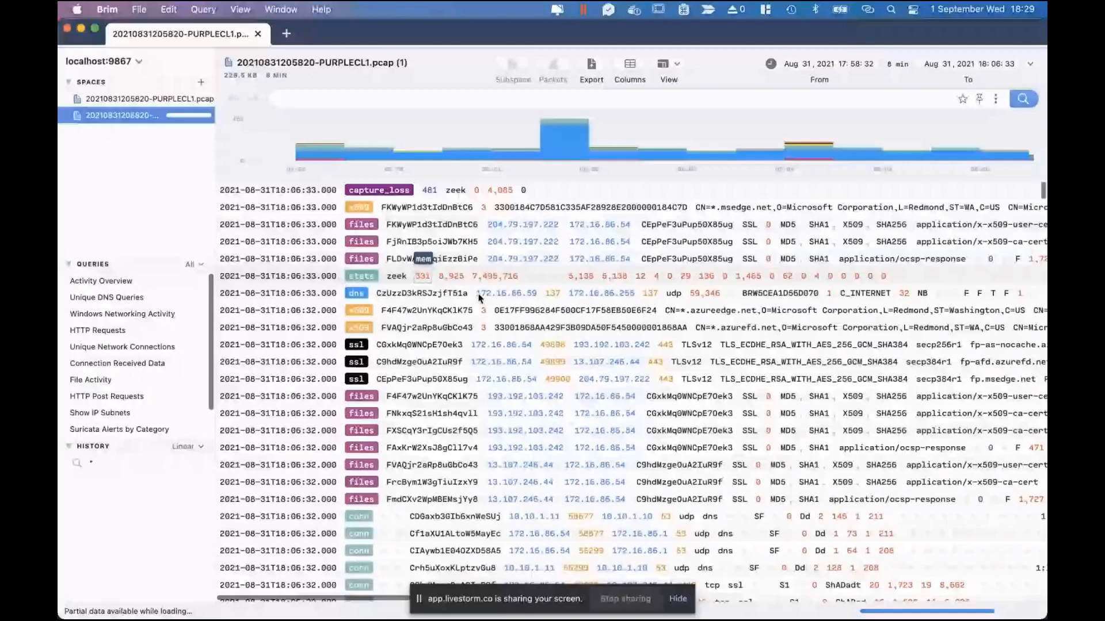
{"action": "mouse_move", "coordinate": [564, 135]}
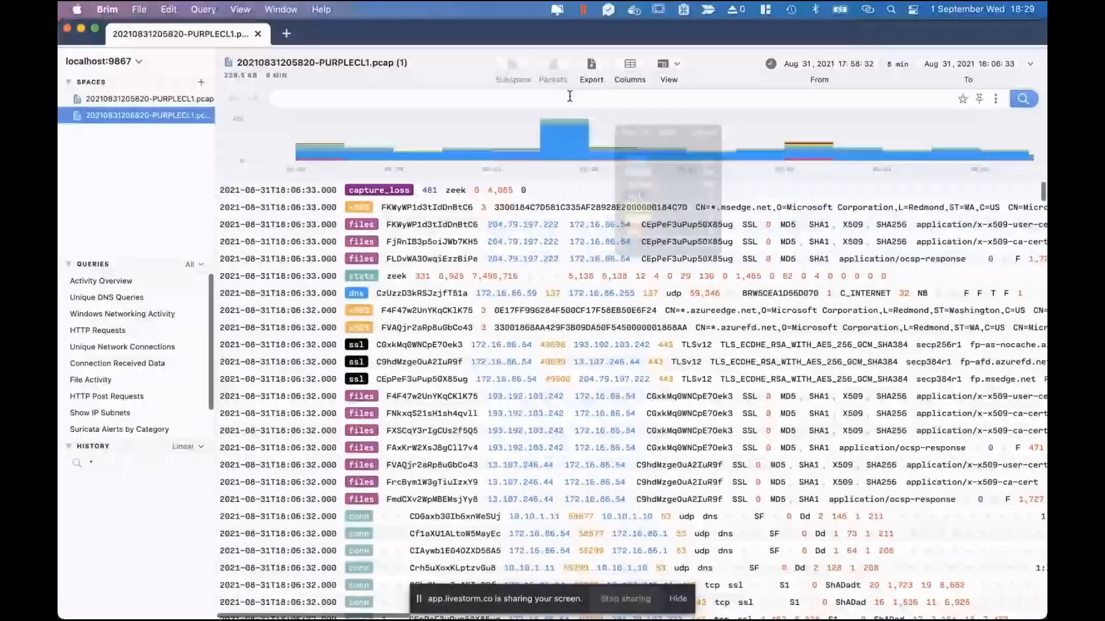
{"action": "left_click", "coordinate": [113, 284]}
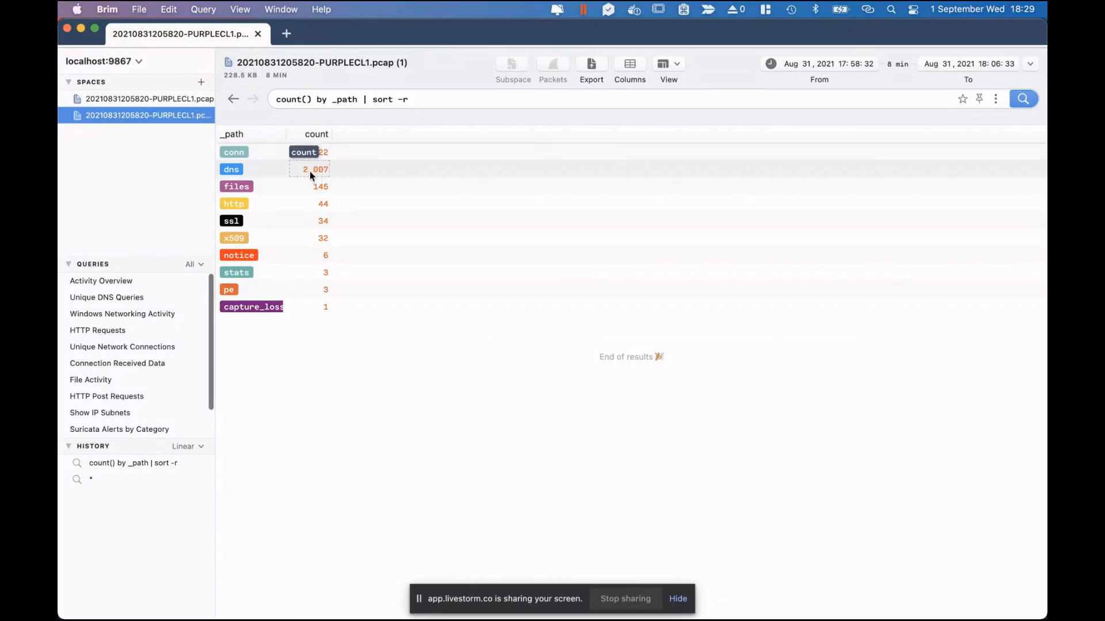
Pivot the dns count row to its logs, then return to the counts and inspect the dns row's details.
{"action": "left_click", "coordinate": [286, 171]}
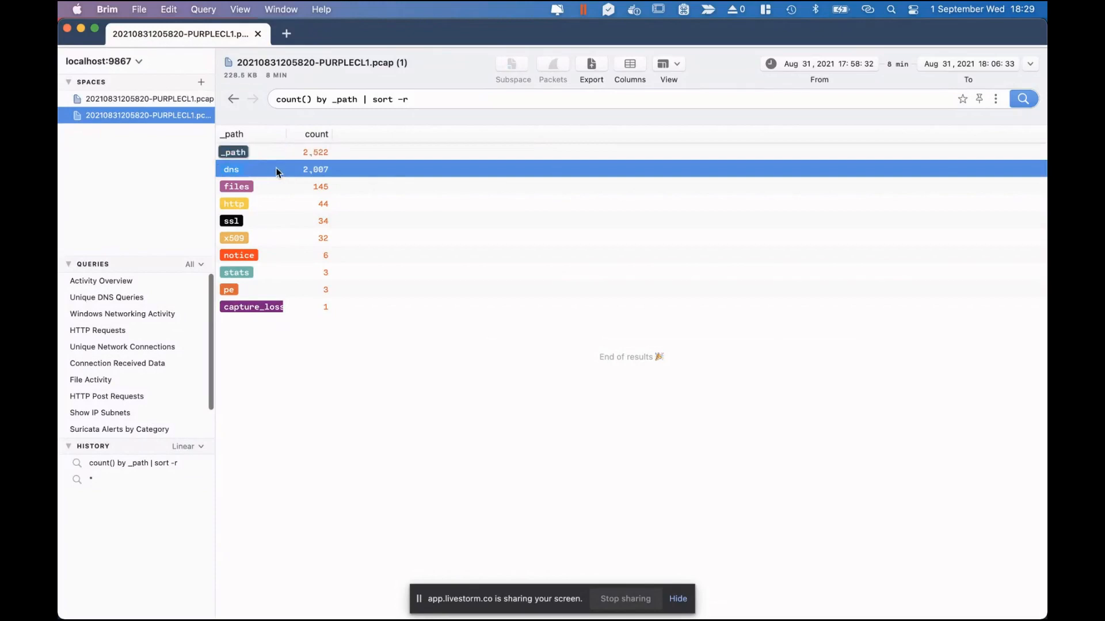
{"action": "right_click", "coordinate": [276, 171]}
{"action": "left_click", "coordinate": [321, 231]}
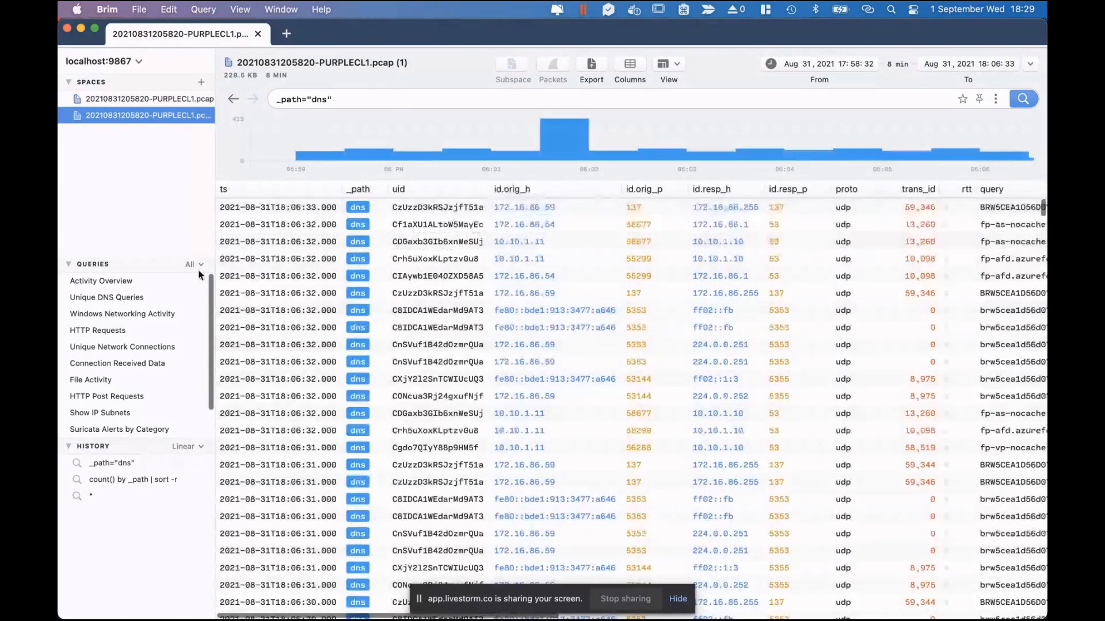
{"action": "left_click", "coordinate": [108, 282]}
{"action": "double_click", "coordinate": [268, 169]}
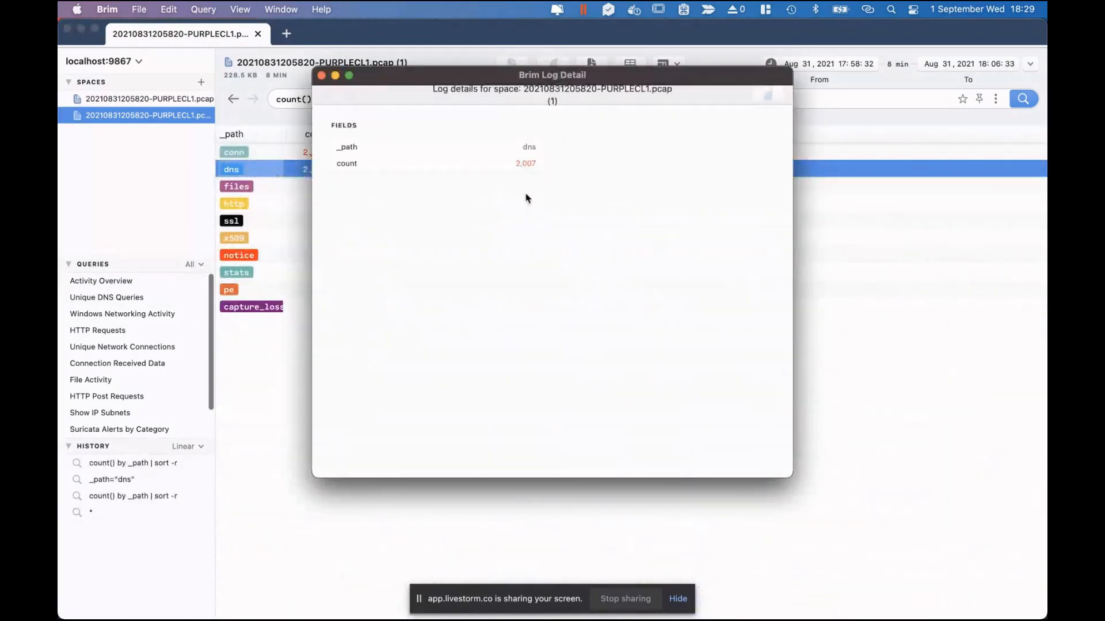
{"action": "left_click", "coordinate": [321, 75]}
Pivot the dns row to its records and scroll through the brw5cea1d56d070.local A, AAAA and NB lookups.
{"action": "right_click", "coordinate": [280, 167]}
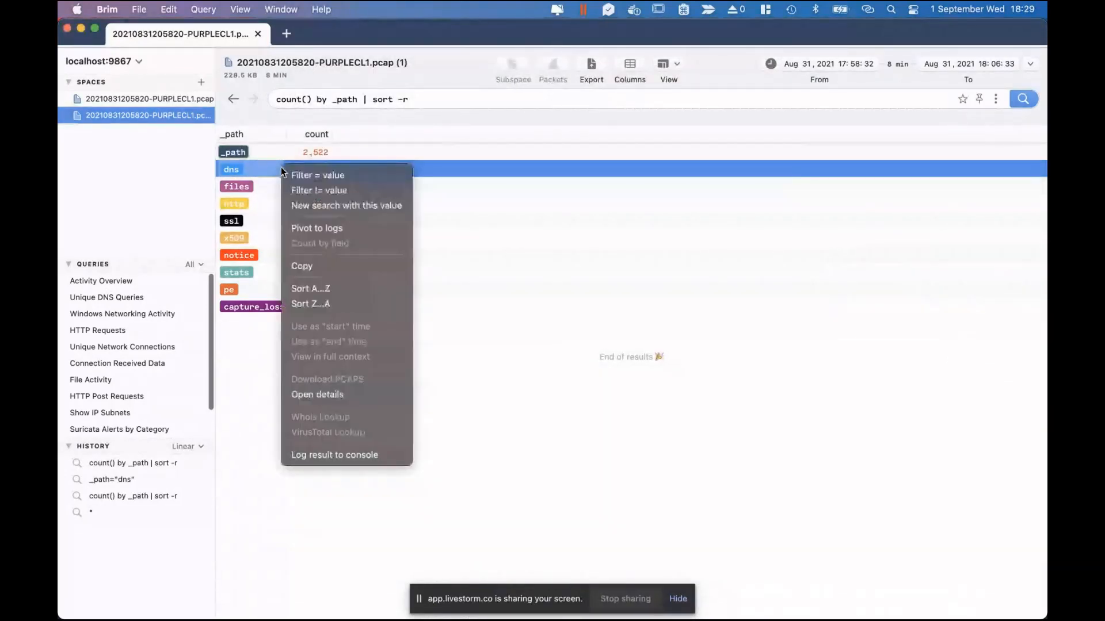
{"action": "left_click", "coordinate": [329, 228]}
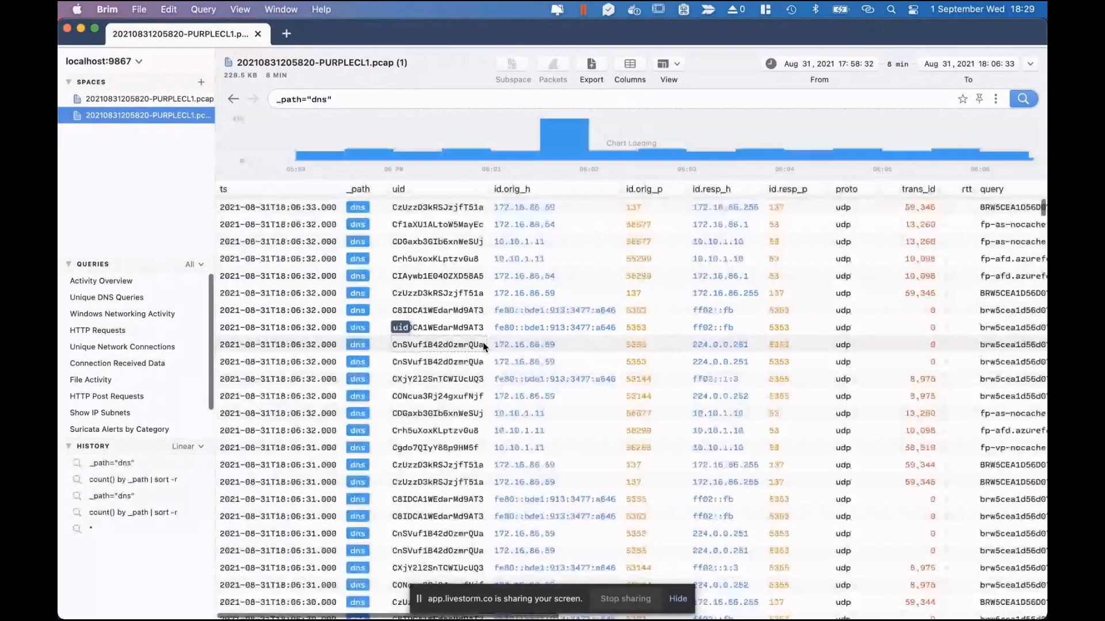
{"action": "scroll", "coordinate": [482, 343], "scroll_direction": "right", "scroll_amount": 10}
{"action": "scroll", "coordinate": [482, 343], "scroll_direction": "down", "scroll_amount": 2}
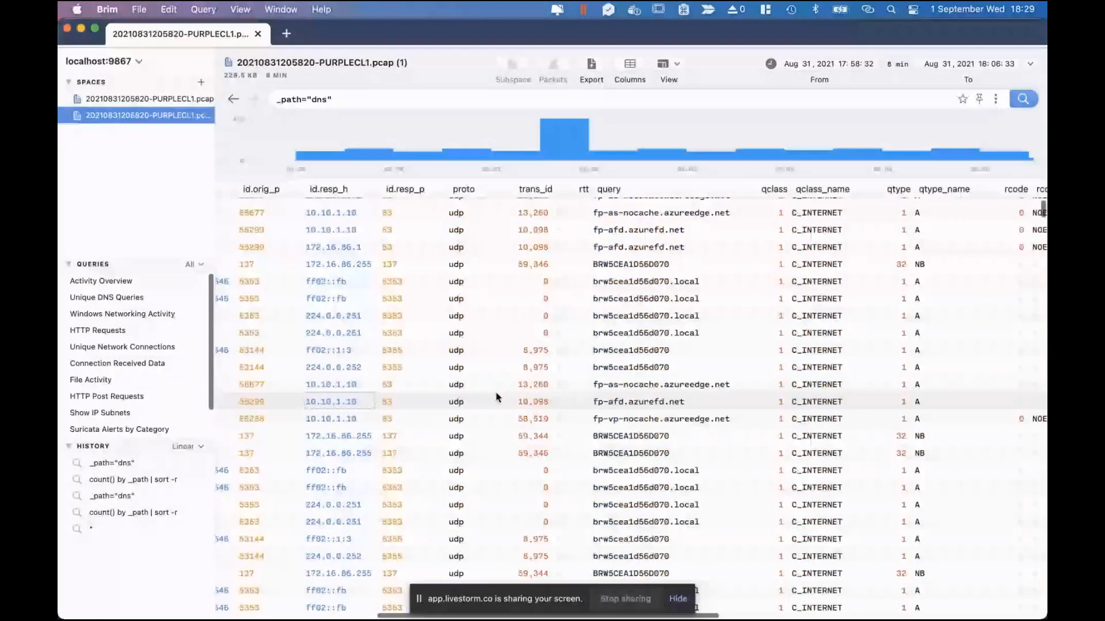
{"action": "scroll", "coordinate": [575, 385], "scroll_direction": "down", "scroll_amount": 5}
{"action": "scroll", "coordinate": [575, 386], "scroll_direction": "right", "scroll_amount": 3}
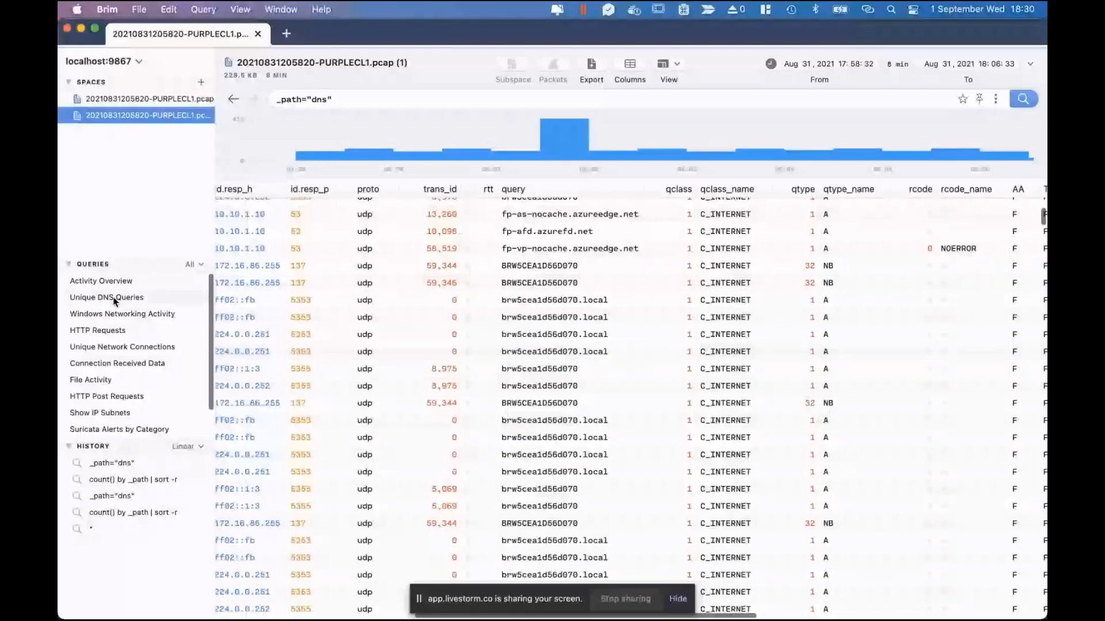
{"action": "scroll", "coordinate": [661, 397], "scroll_direction": "down", "scroll_amount": 4}
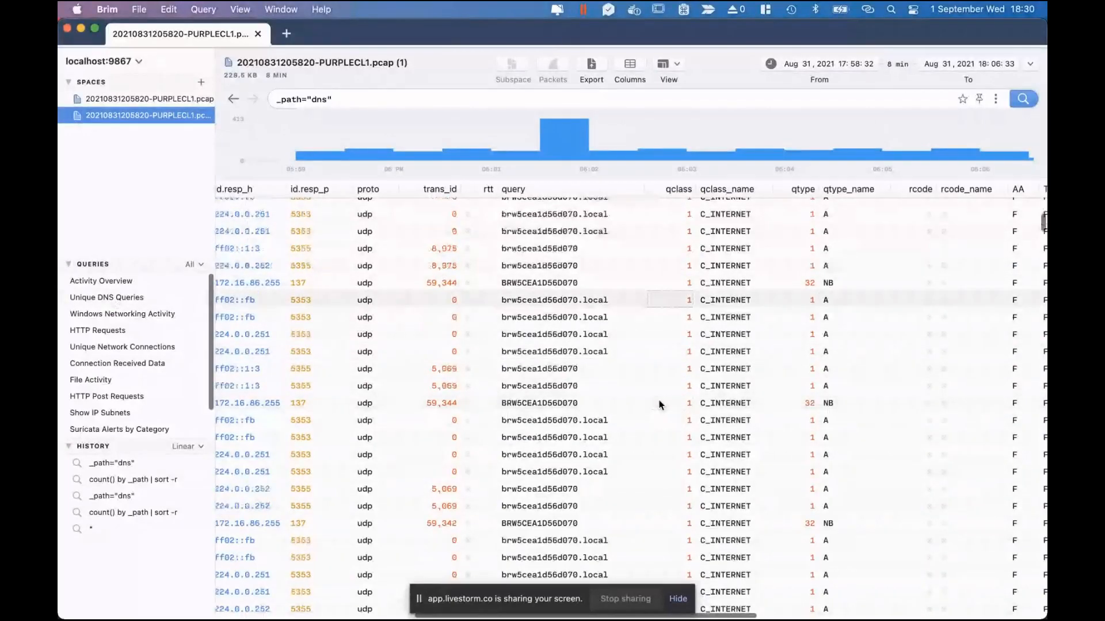
{"action": "scroll", "coordinate": [660, 404], "scroll_direction": "down", "scroll_amount": 6}
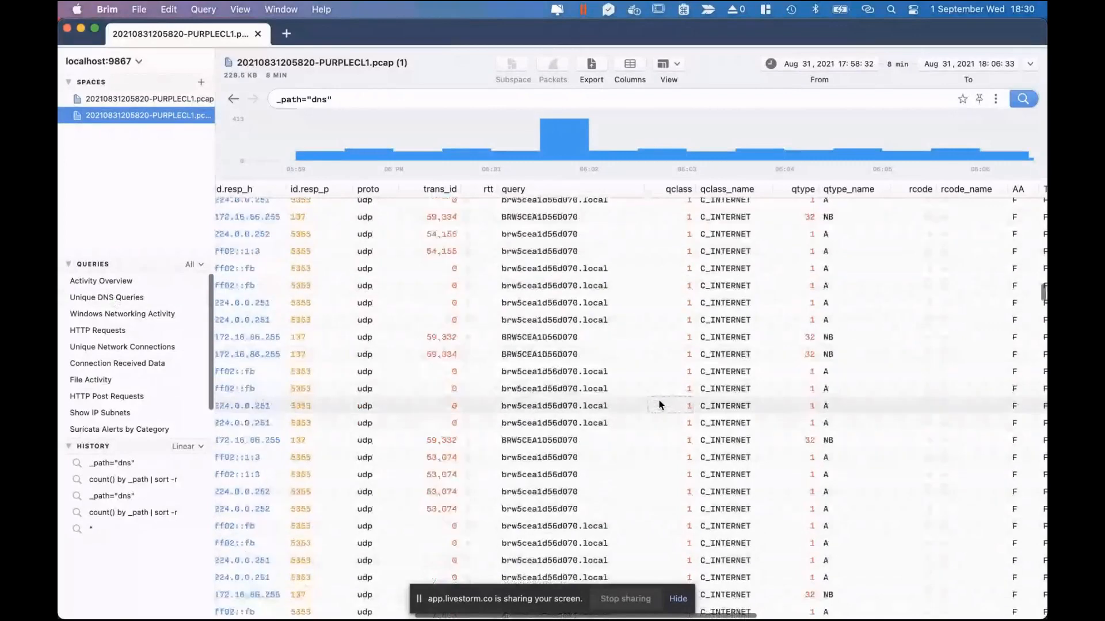
{"action": "scroll", "coordinate": [638, 368], "scroll_direction": "down", "scroll_amount": 5}
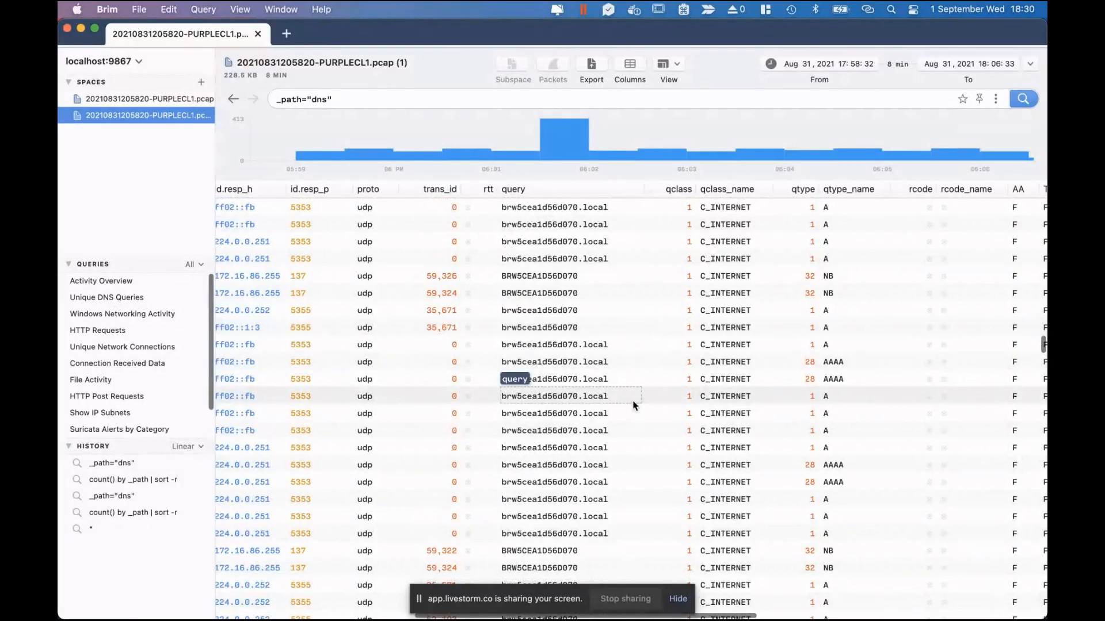
{"action": "scroll", "coordinate": [613, 437], "scroll_direction": "down", "scroll_amount": 2}
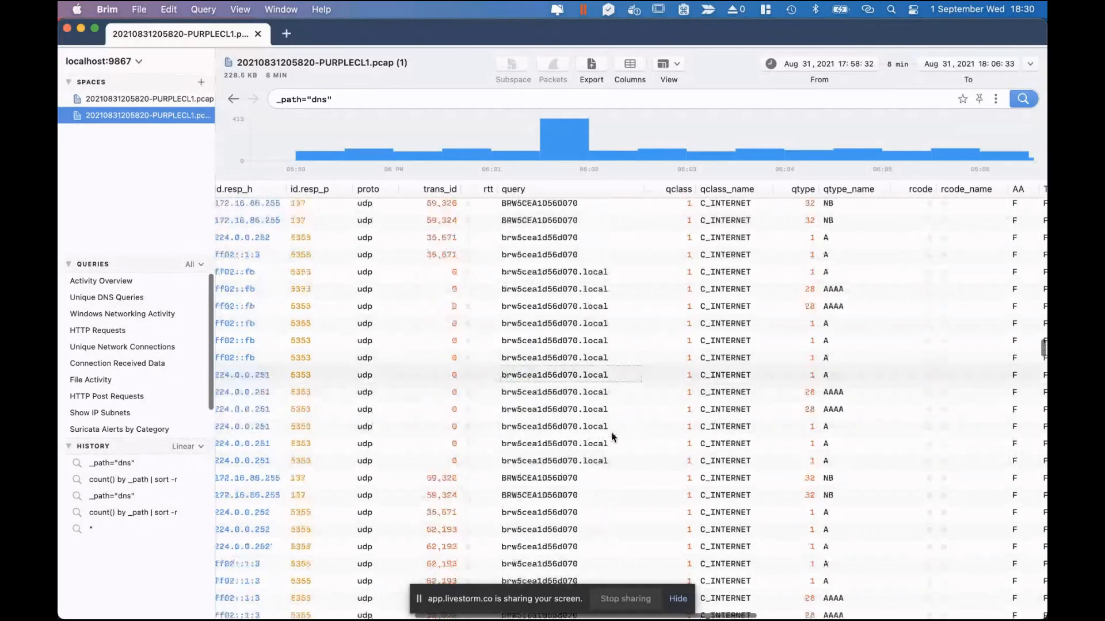
{"action": "scroll", "coordinate": [613, 437], "scroll_direction": "down", "scroll_amount": 5}
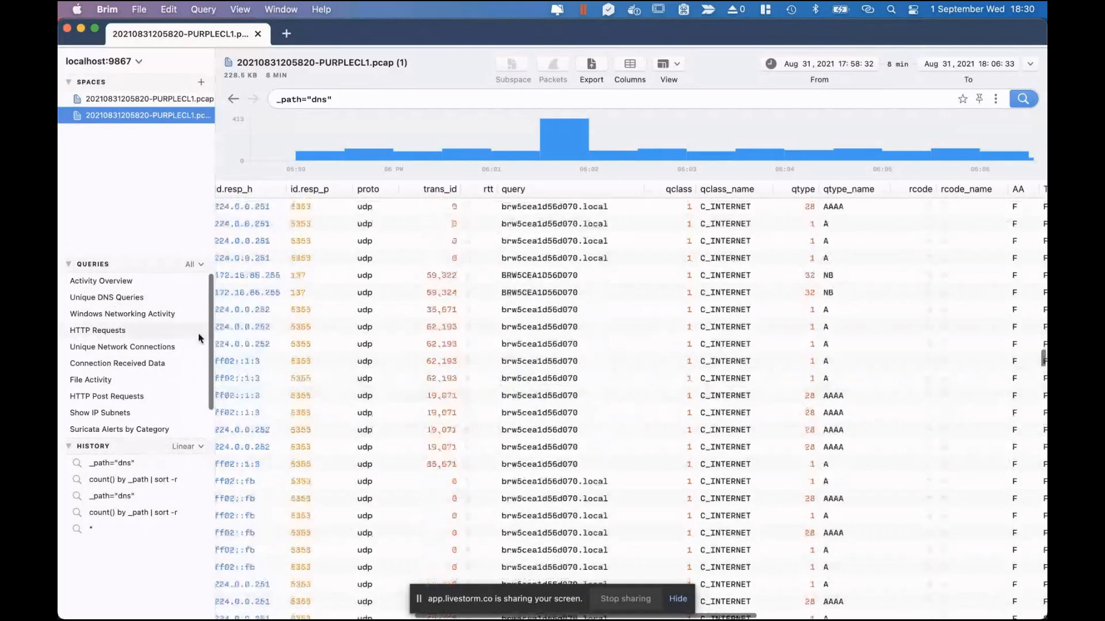
List the capture's HTTP requests, including software_update.exe, then narrow to HTTP POST requests.
{"action": "left_click", "coordinate": [97, 333]}
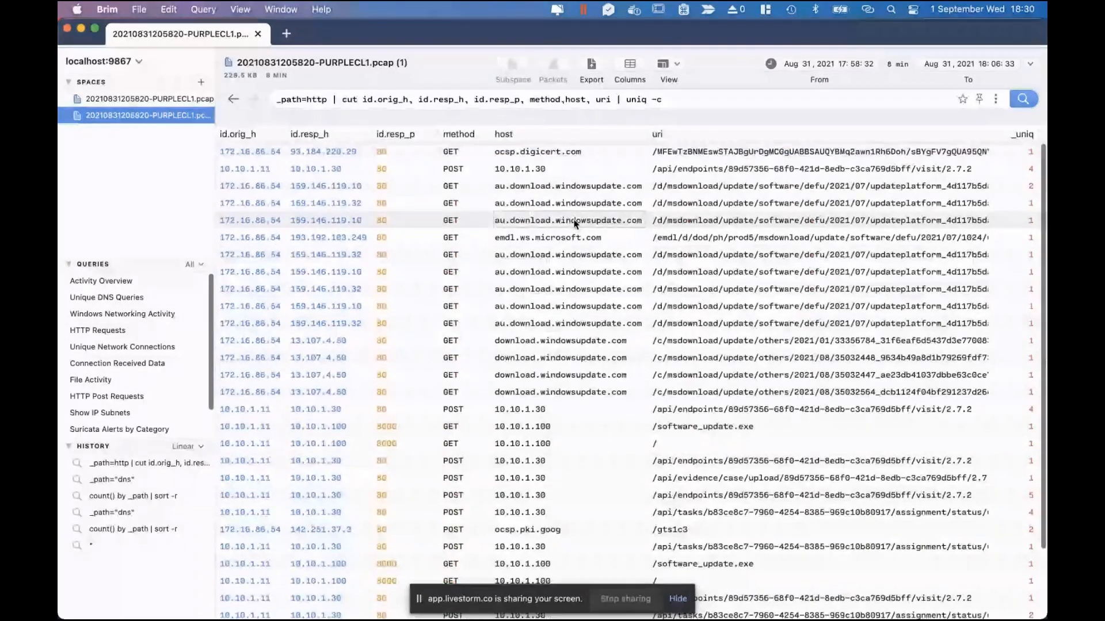
{"action": "scroll", "coordinate": [575, 225], "scroll_direction": "down", "scroll_amount": 3}
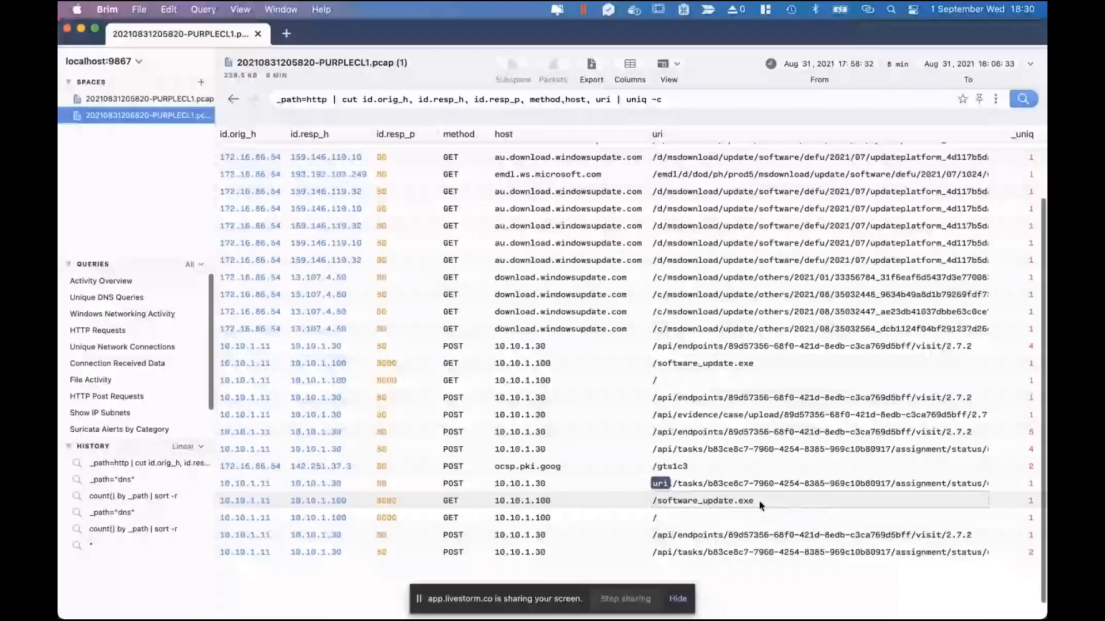
{"action": "left_click", "coordinate": [182, 397]}
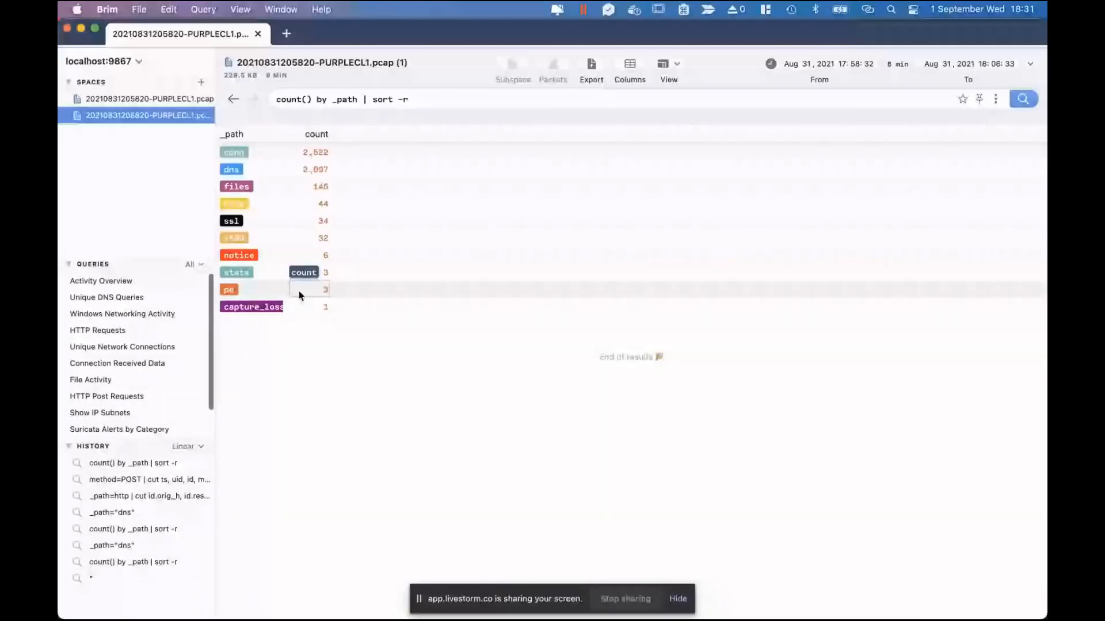
Pivot the pe count row to list its three executable records.
{"action": "right_click", "coordinate": [245, 298]}
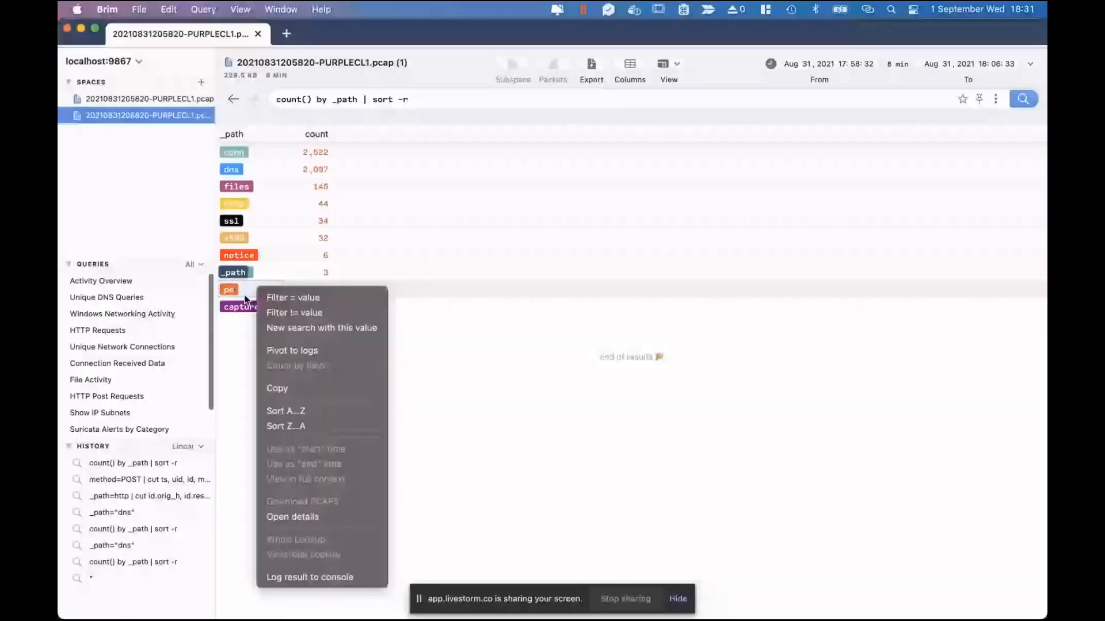
{"action": "left_click", "coordinate": [303, 350]}
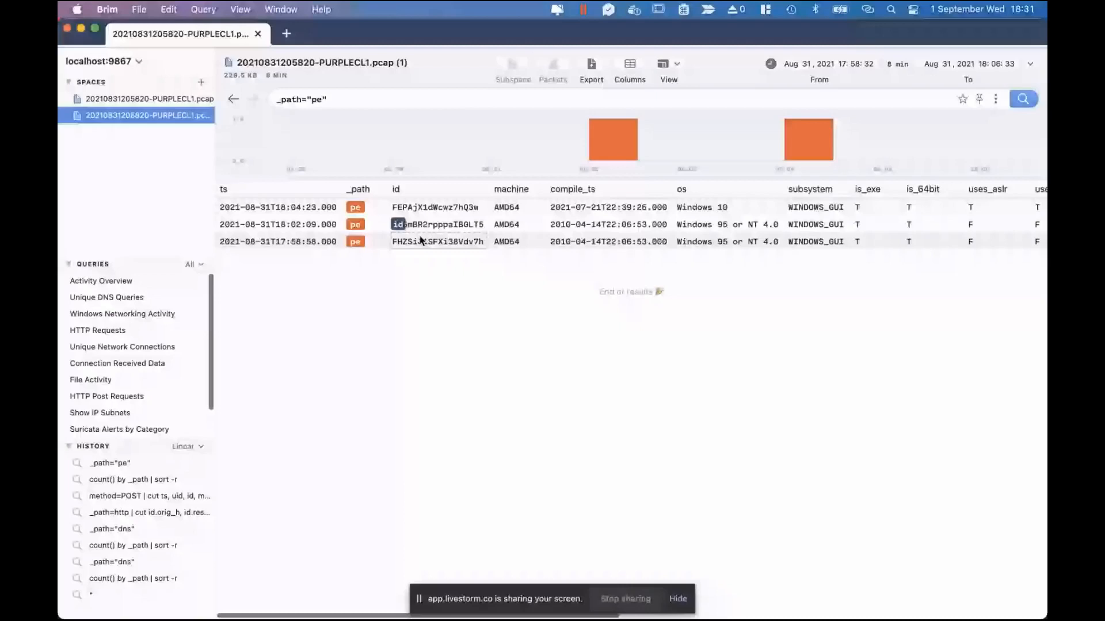
Inspect the third PE record's details, close them, and rerun Activity Overview for per-type counts.
{"action": "double_click", "coordinate": [292, 242]}
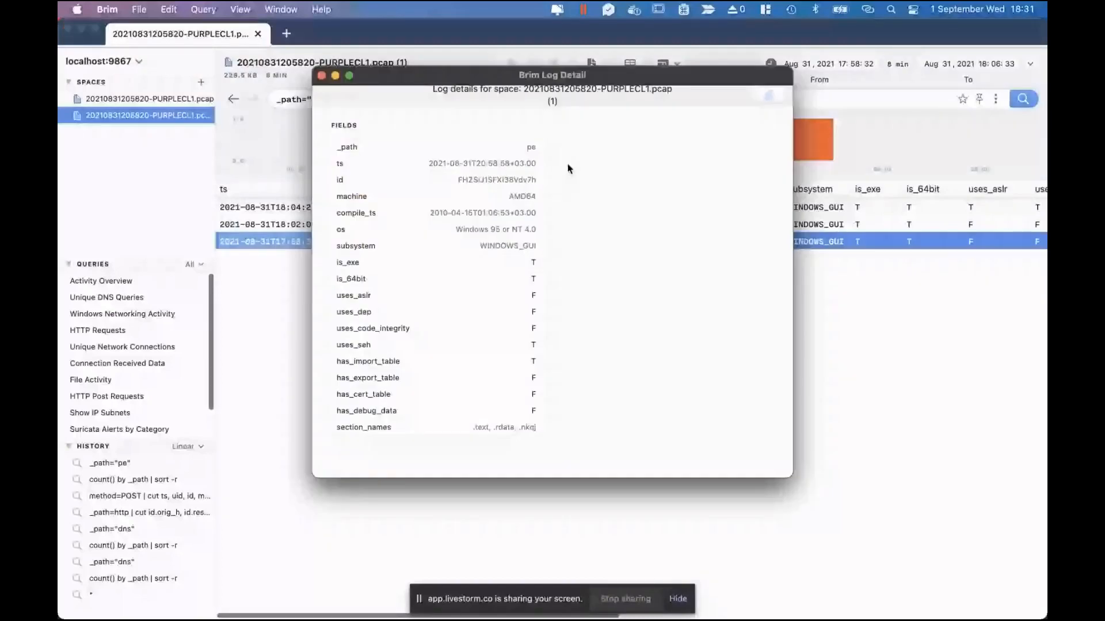
{"action": "left_click_drag", "start_coordinate": [567, 75], "coordinate": [596, 75]}
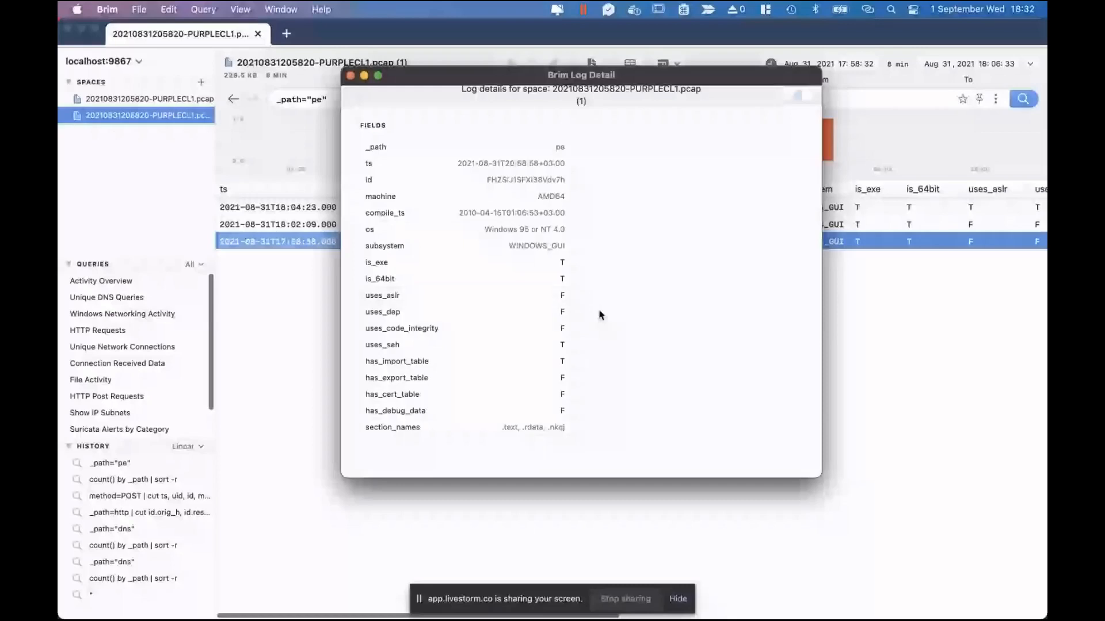
{"action": "key", "text": "super+w"}
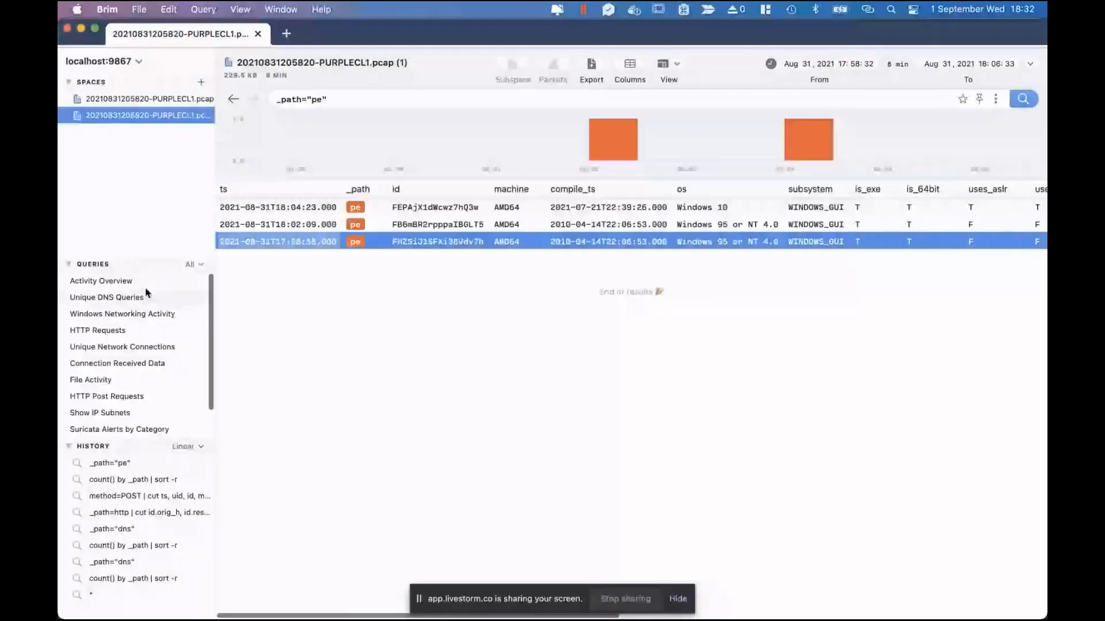
{"action": "left_click", "coordinate": [133, 286]}
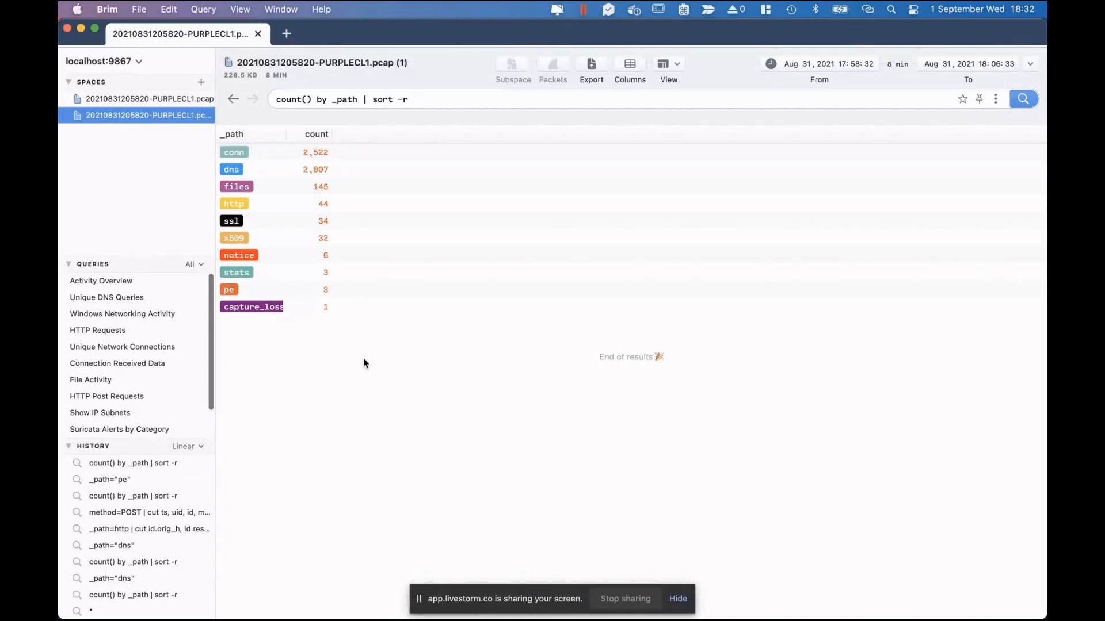
{"action": "left_click", "coordinate": [257, 35]}
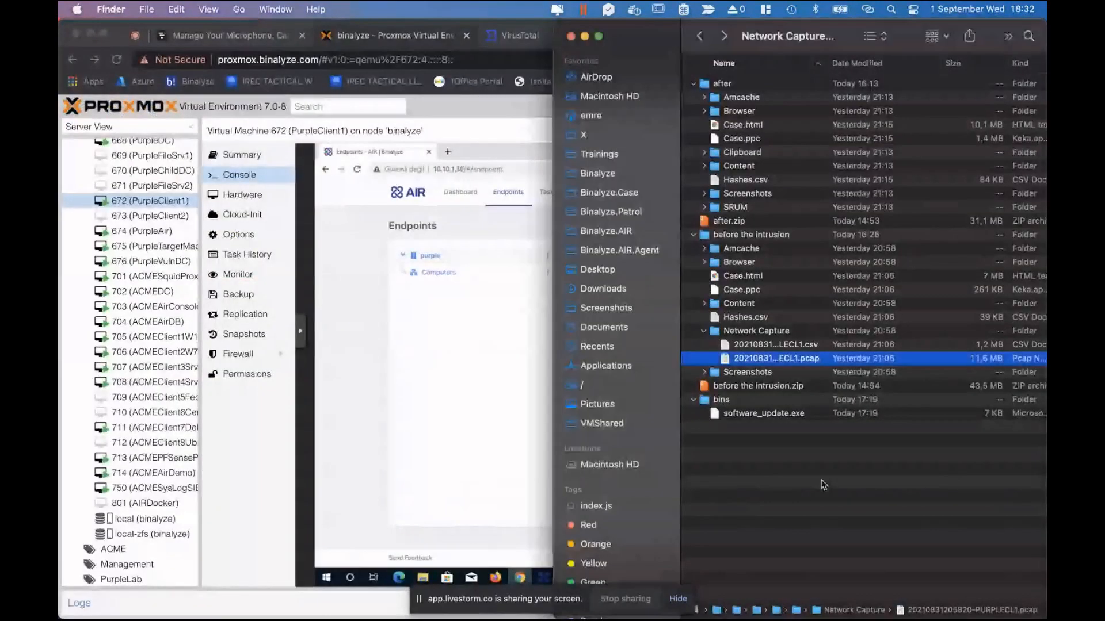
{"action": "right_click", "coordinate": [803, 362]}
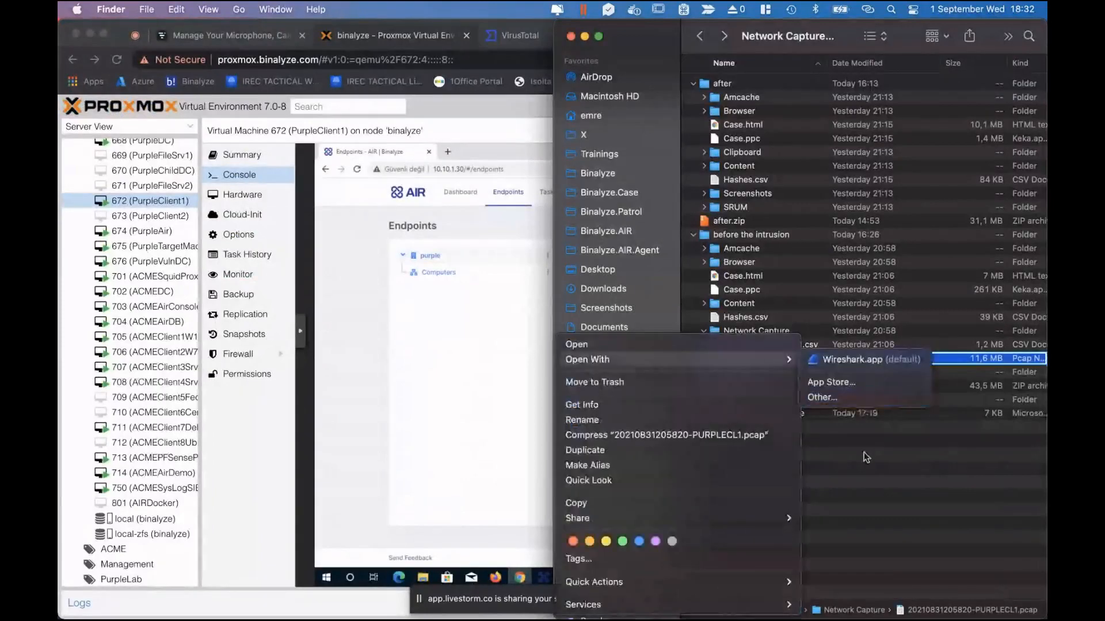
{"action": "left_click", "coordinate": [803, 362]}
{"action": "right_click", "coordinate": [798, 364]}
{"action": "mouse_move", "coordinate": [805, 359]}
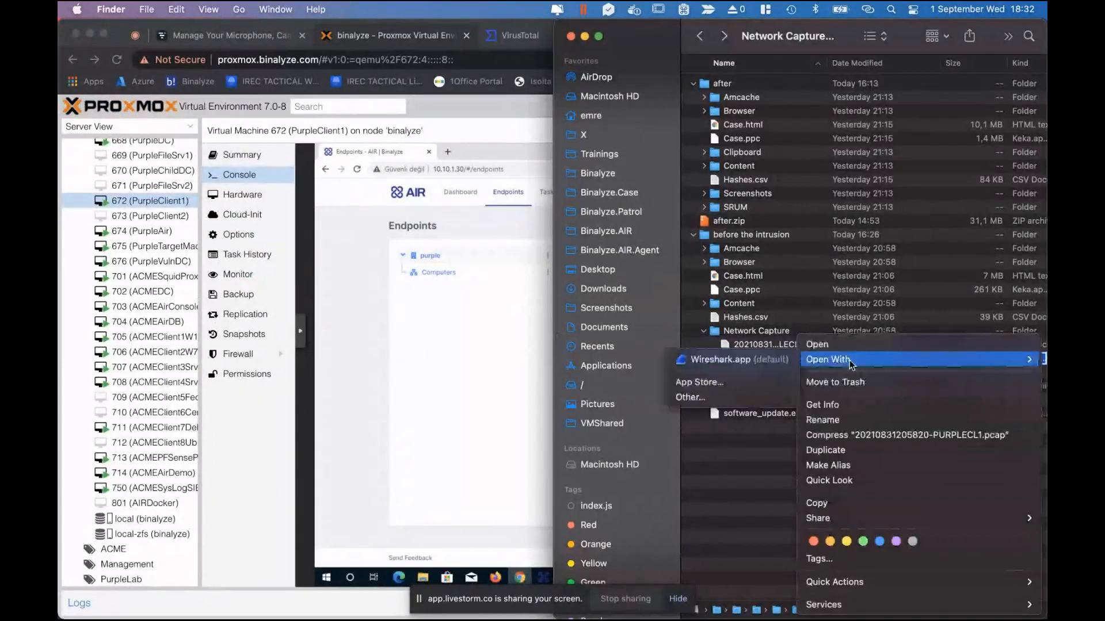
{"action": "left_click", "coordinate": [733, 357]}
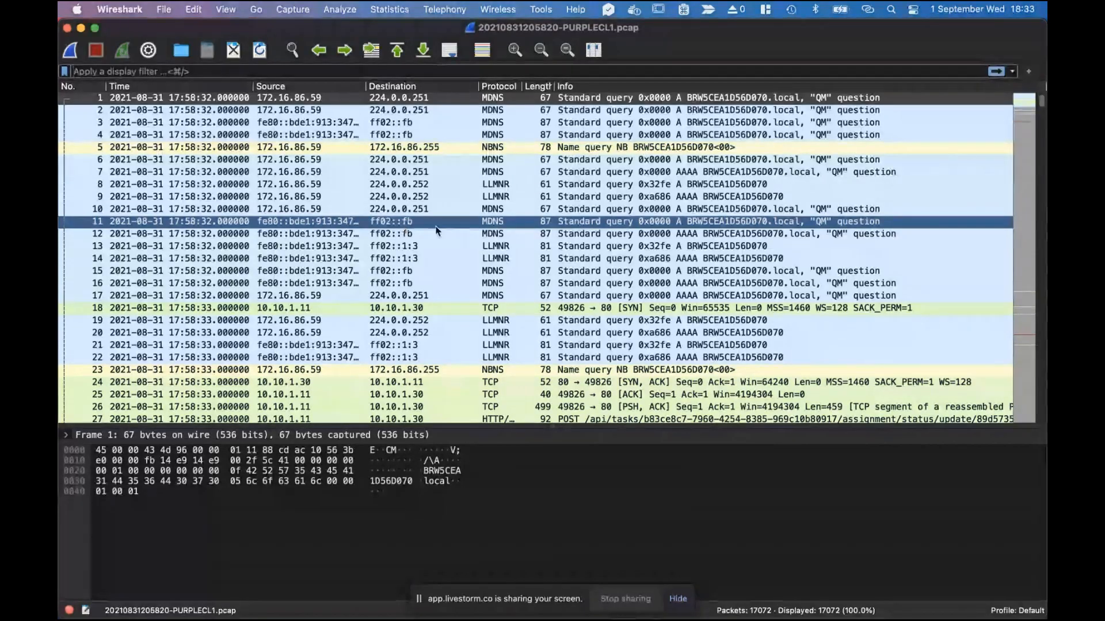
Inspect packets 17, 18 (TCP SYN to 10.10.1.30) and 8 (LLMNR query).
{"action": "left_click", "coordinate": [355, 294]}
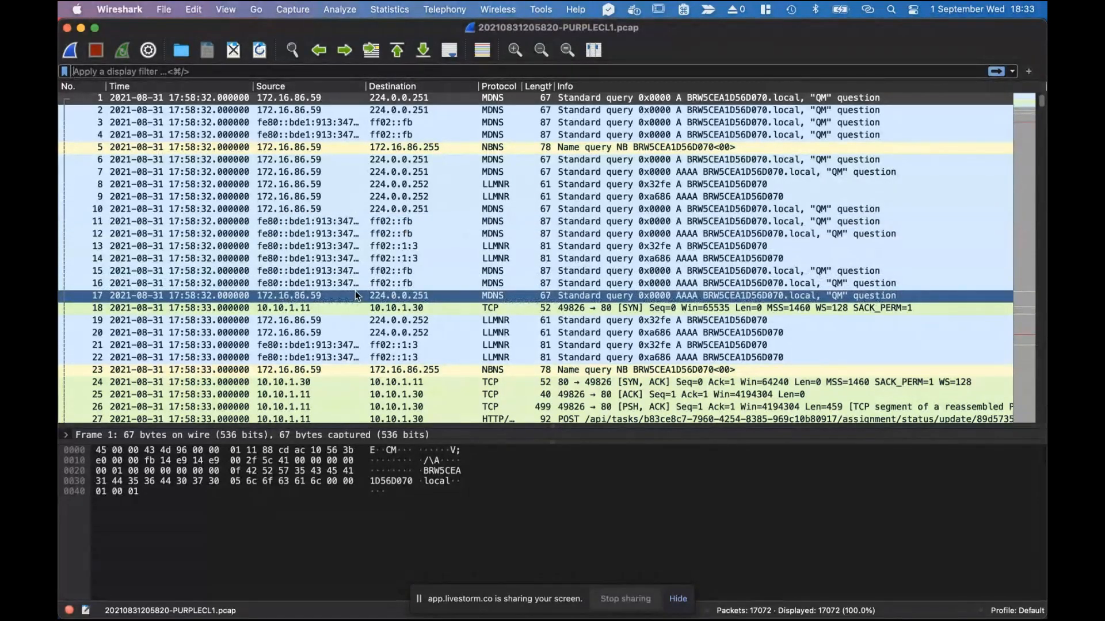
{"action": "left_click", "coordinate": [334, 308]}
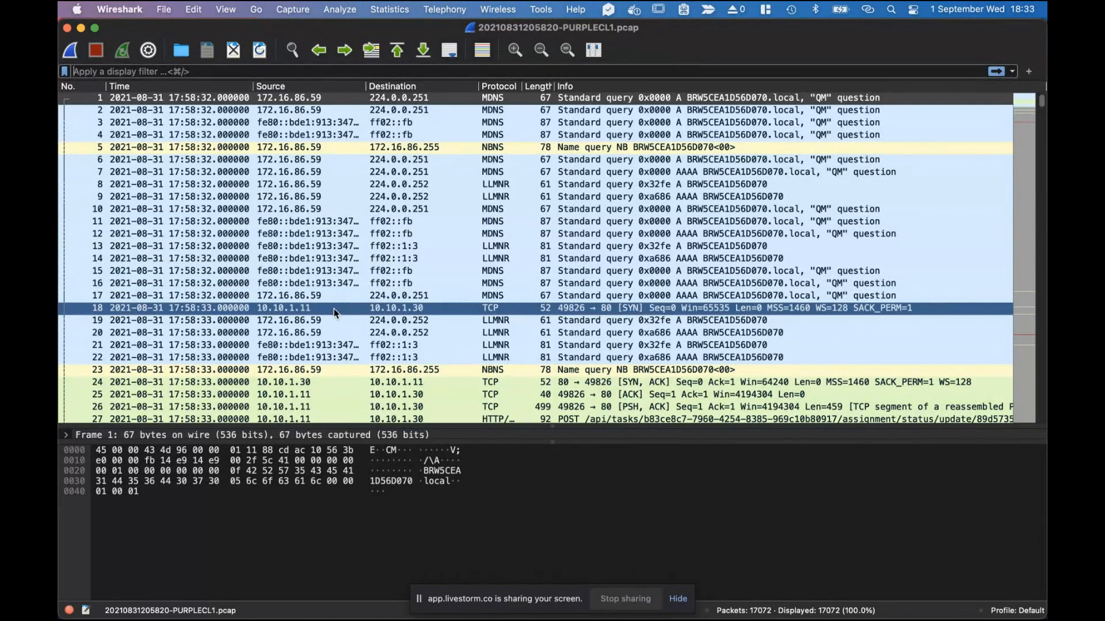
{"action": "left_click", "coordinate": [394, 296]}
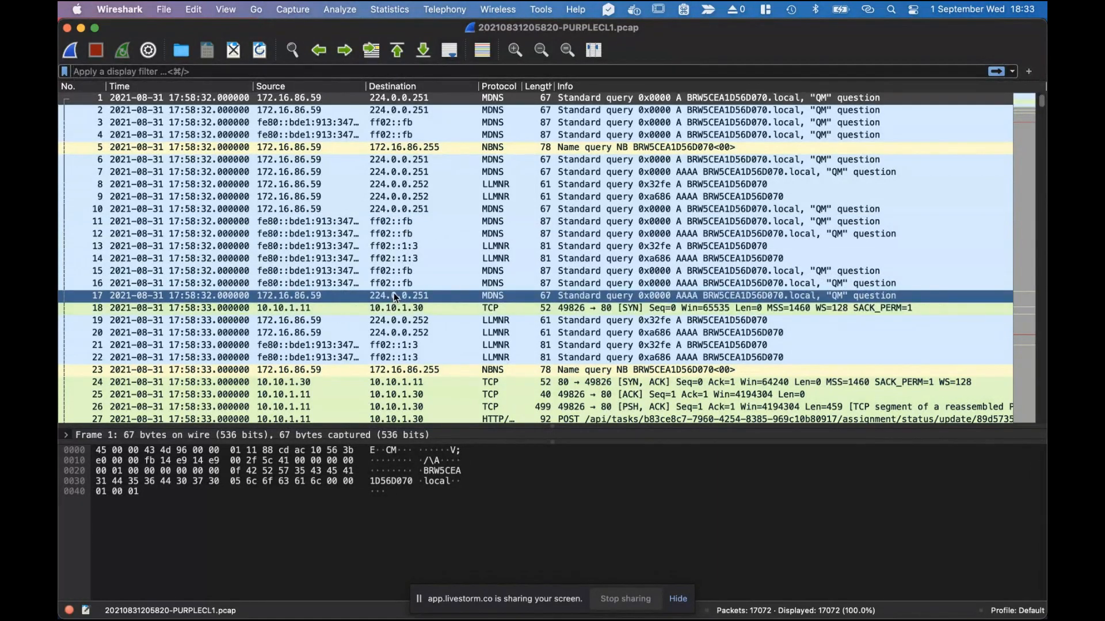
{"action": "left_click", "coordinate": [324, 185]}
Apply the http display filter and select the GET /software_update.exe request.
{"action": "key", "text": "super+slash"}
{"action": "type", "text": "h"}
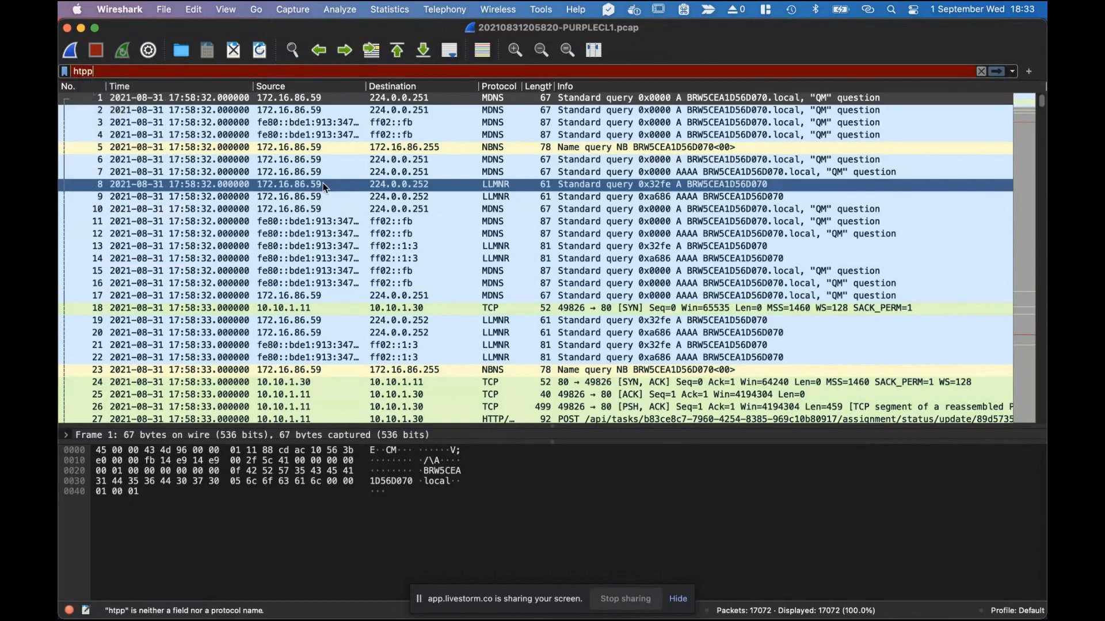
{"action": "type", "text": "ttp"}
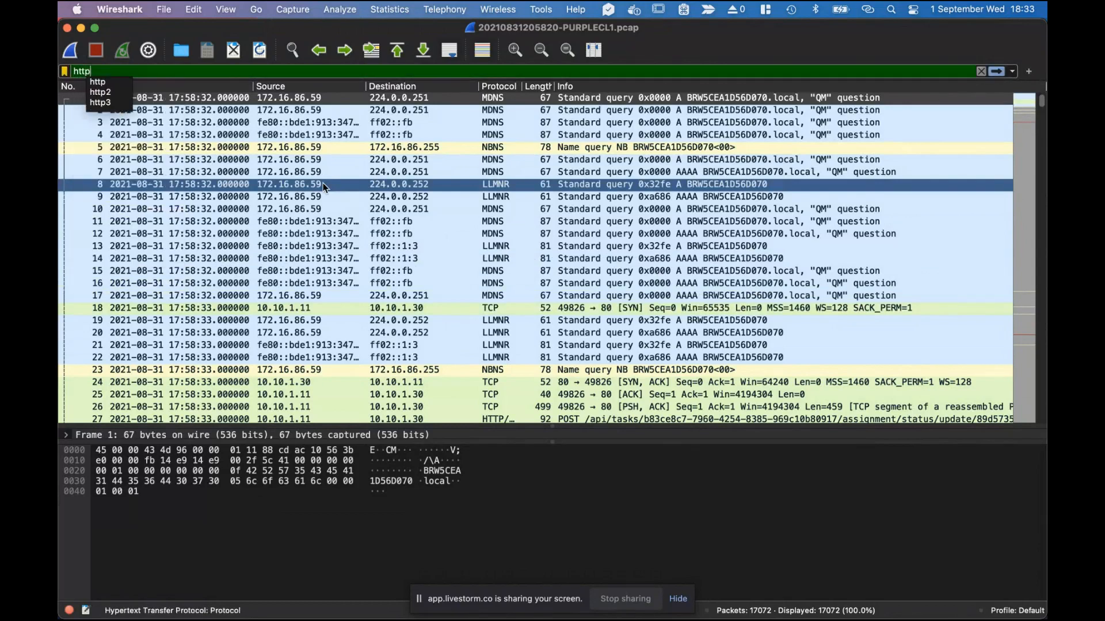
{"action": "key", "text": "Return"}
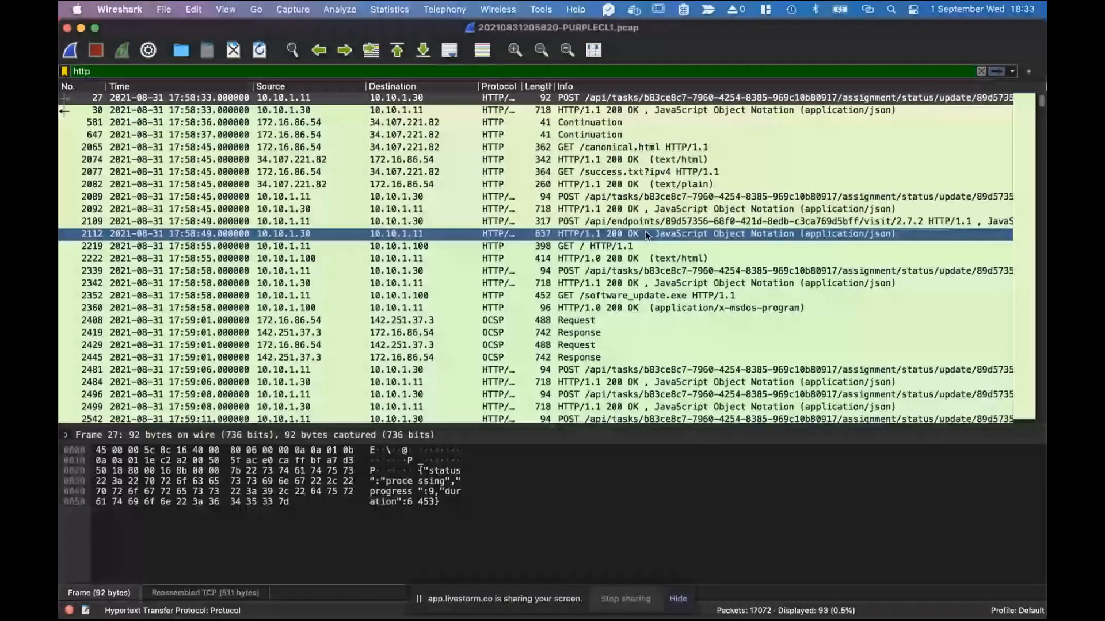
{"action": "scroll", "coordinate": [614, 303], "scroll_direction": "down", "scroll_amount": 20}
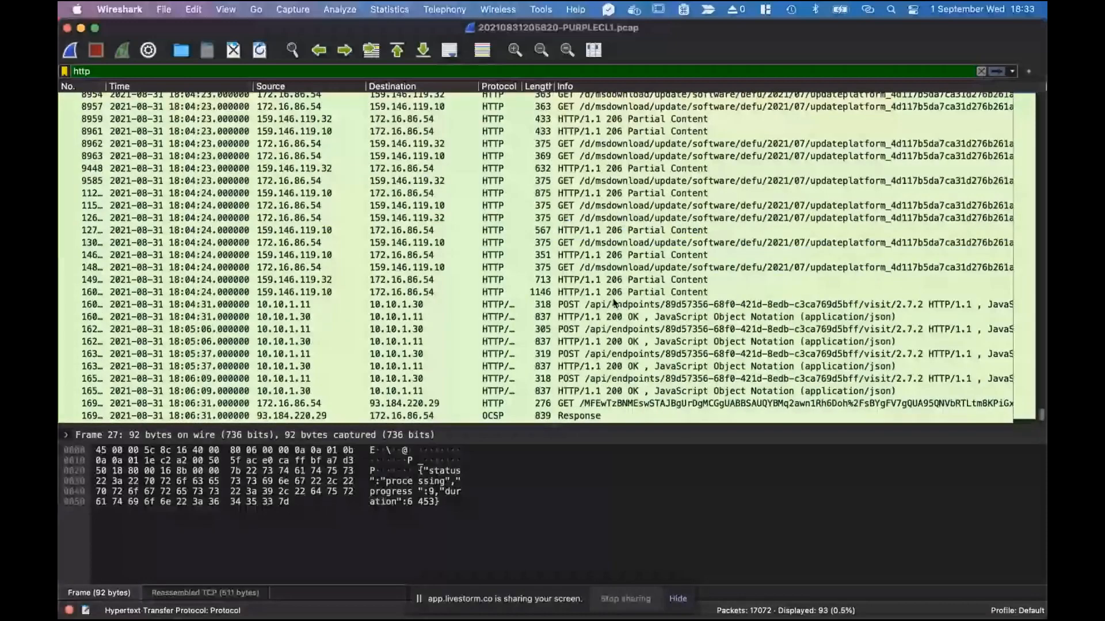
{"action": "scroll", "coordinate": [614, 303], "scroll_direction": "up", "scroll_amount": 6}
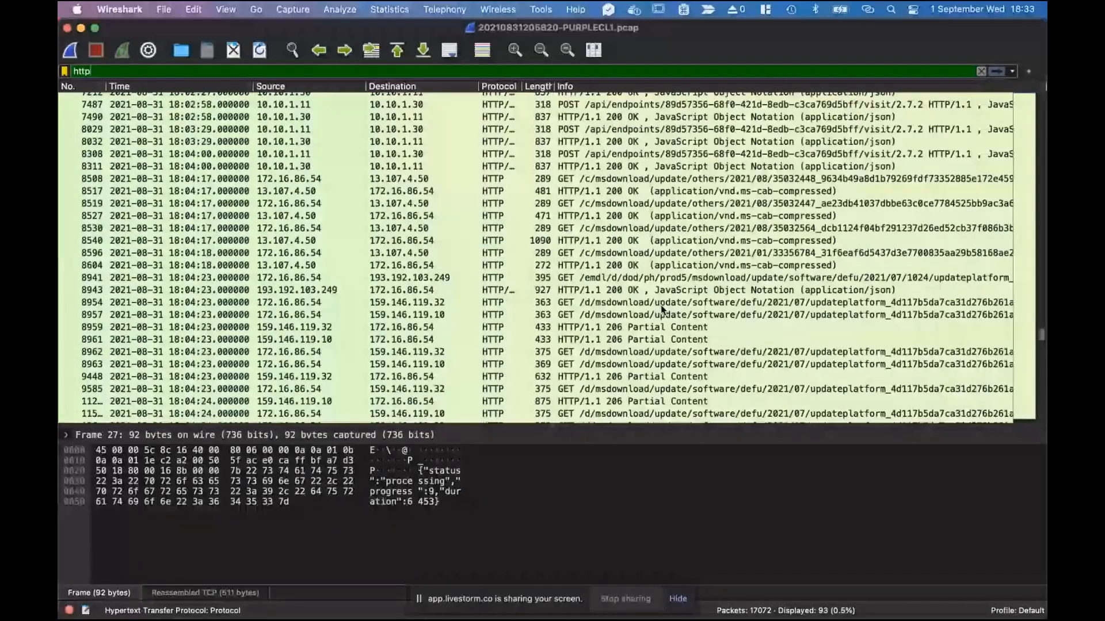
{"action": "scroll", "coordinate": [662, 309], "scroll_direction": "up", "scroll_amount": 2}
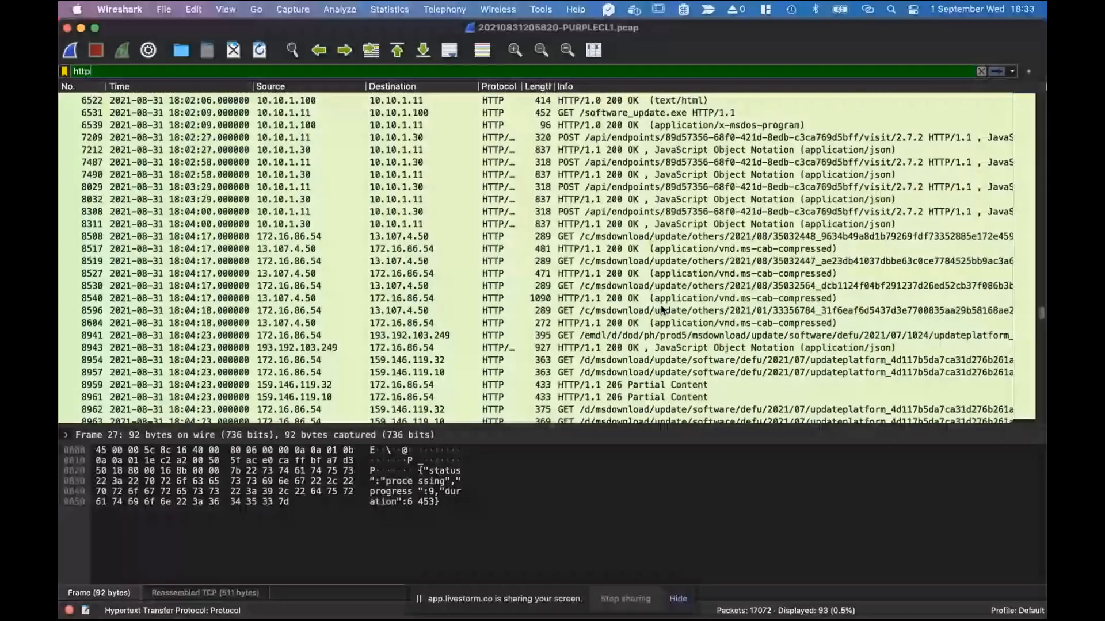
{"action": "scroll", "coordinate": [662, 310], "scroll_direction": "up", "scroll_amount": 2}
{"action": "left_click", "coordinate": [476, 165]}
{"action": "right_click", "coordinate": [476, 169]}
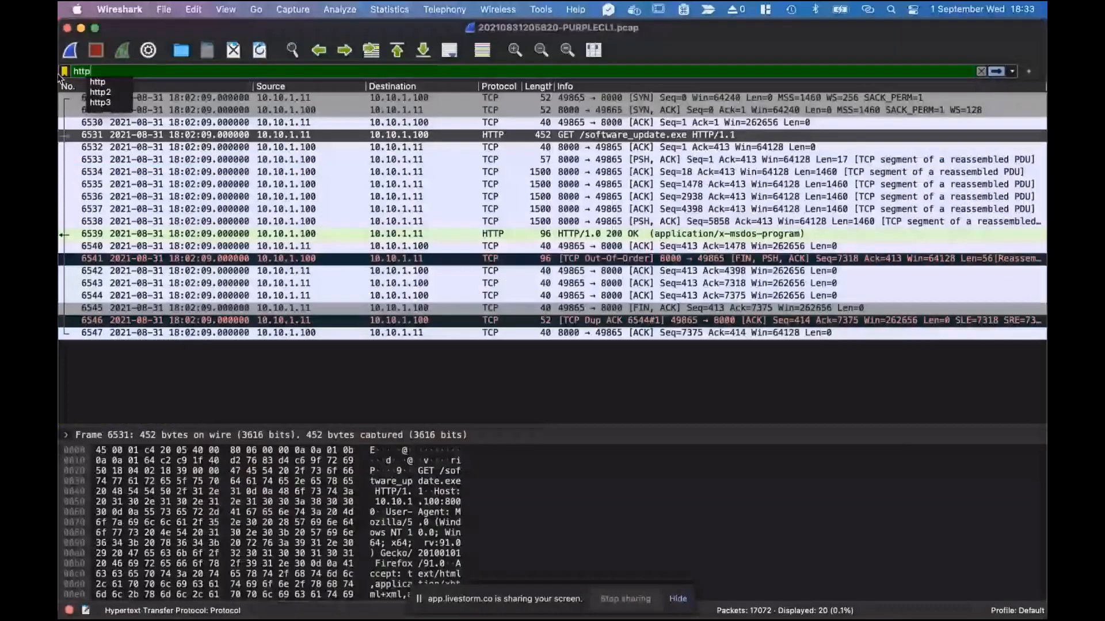
{"action": "key", "text": "Return"}
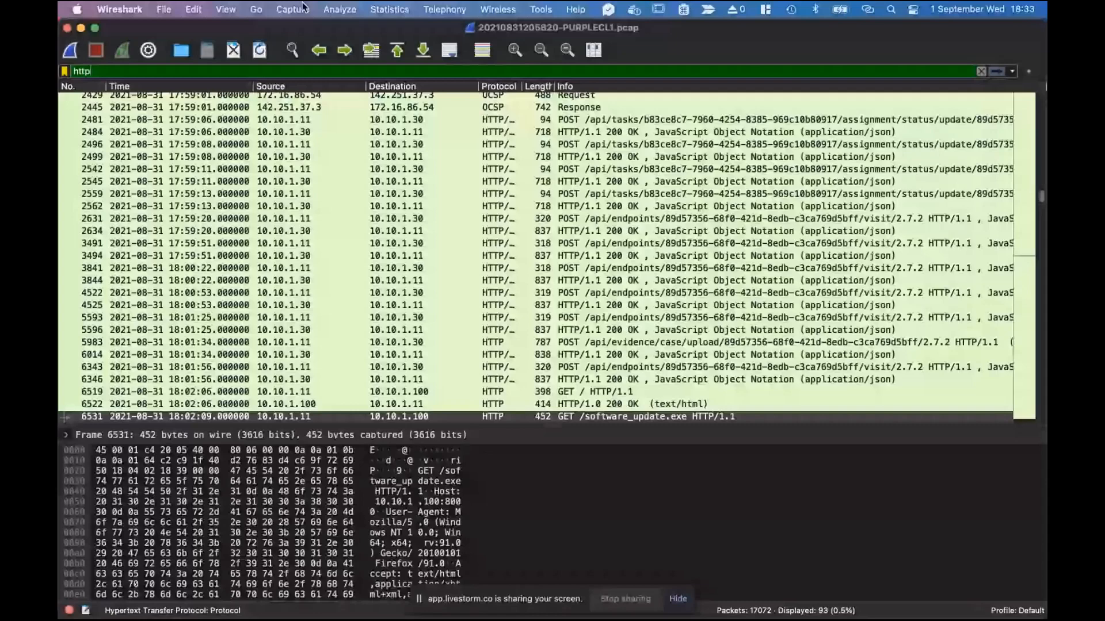
List the HTTP export objects in an enlarged dialog and select the software_update.exe entry.
{"action": "left_click", "coordinate": [164, 9]}
{"action": "mouse_move", "coordinate": [190, 248]}
{"action": "left_click", "coordinate": [354, 265]}
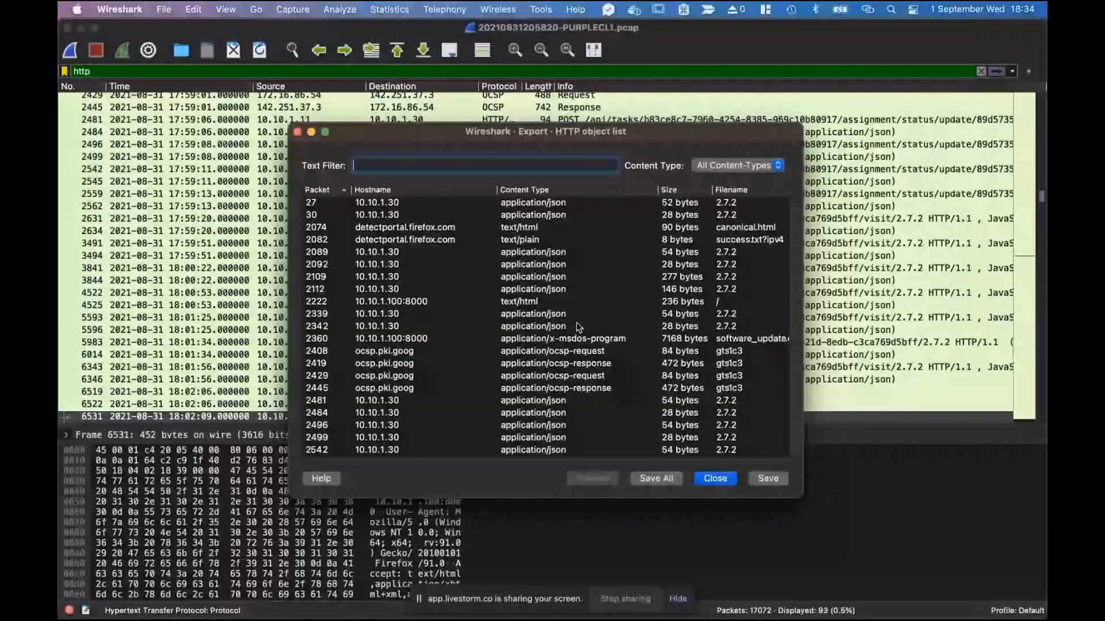
{"action": "scroll", "coordinate": [579, 326], "scroll_direction": "down", "scroll_amount": 3}
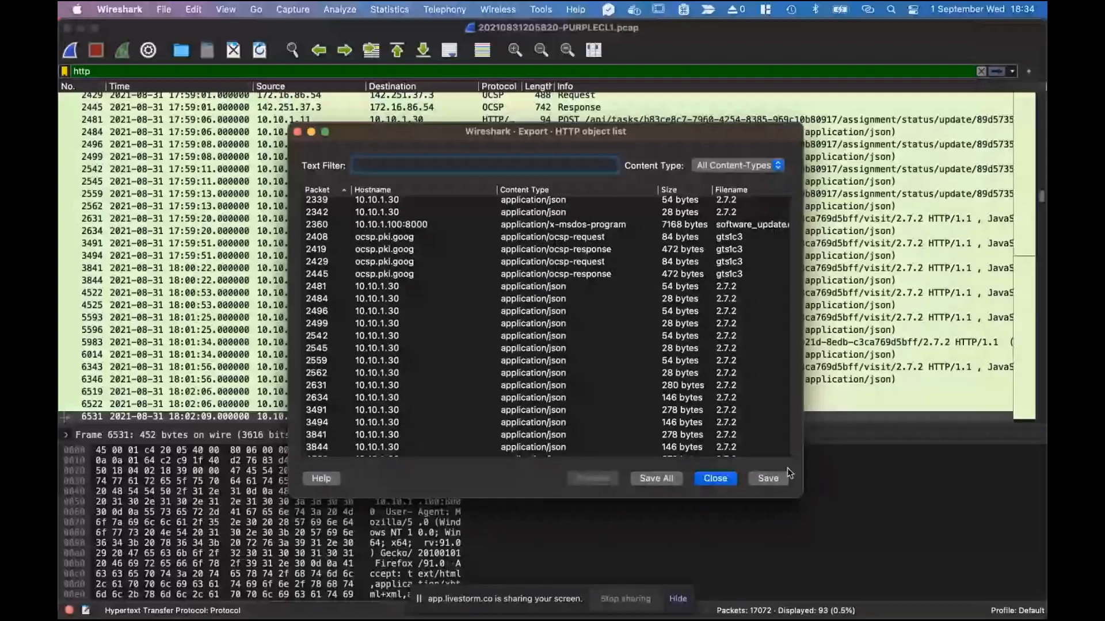
{"action": "left_click_drag", "start_coordinate": [802, 497], "coordinate": [995, 596]}
{"action": "left_click_drag", "start_coordinate": [743, 134], "coordinate": [596, 100]}
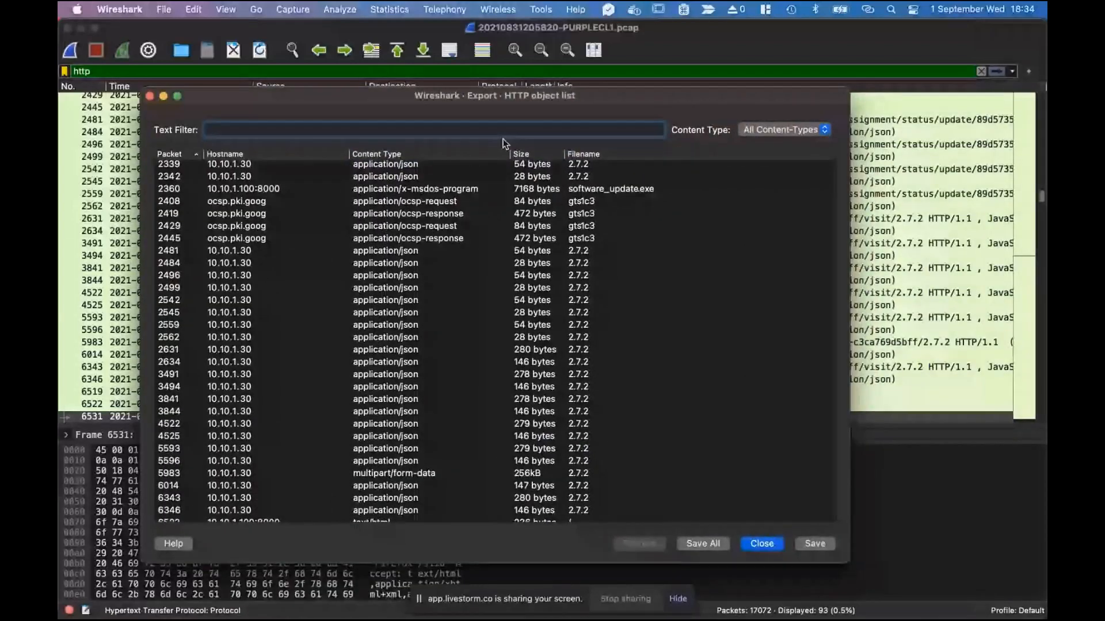
{"action": "scroll", "coordinate": [443, 271], "scroll_direction": "down", "scroll_amount": 3}
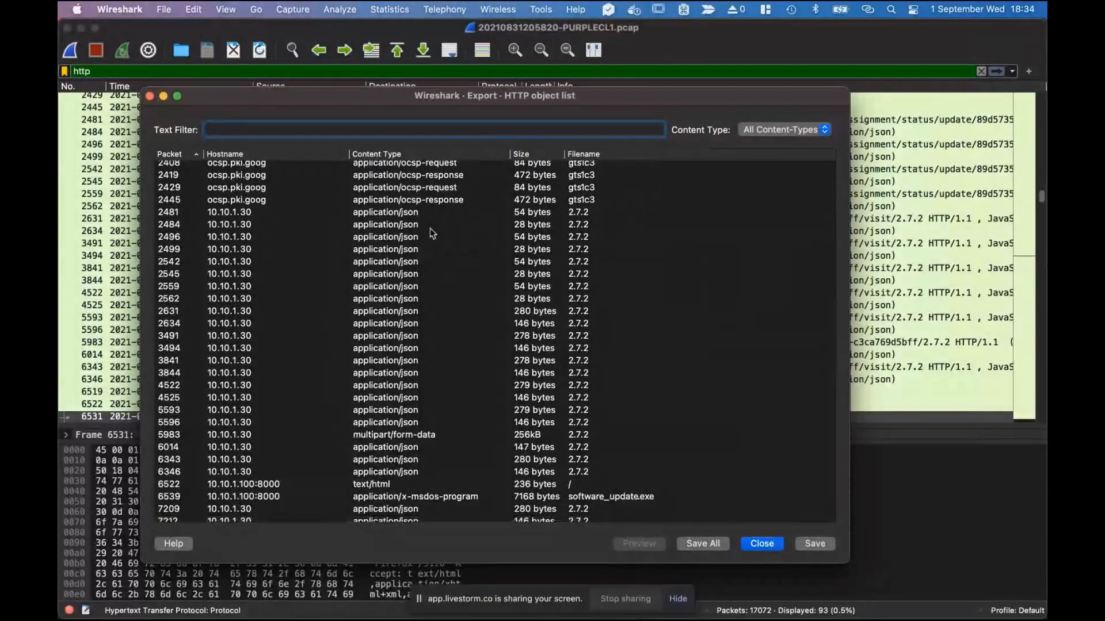
{"action": "scroll", "coordinate": [430, 228], "scroll_direction": "up", "scroll_amount": 2}
{"action": "scroll", "coordinate": [430, 228], "scroll_direction": "down", "scroll_amount": 3}
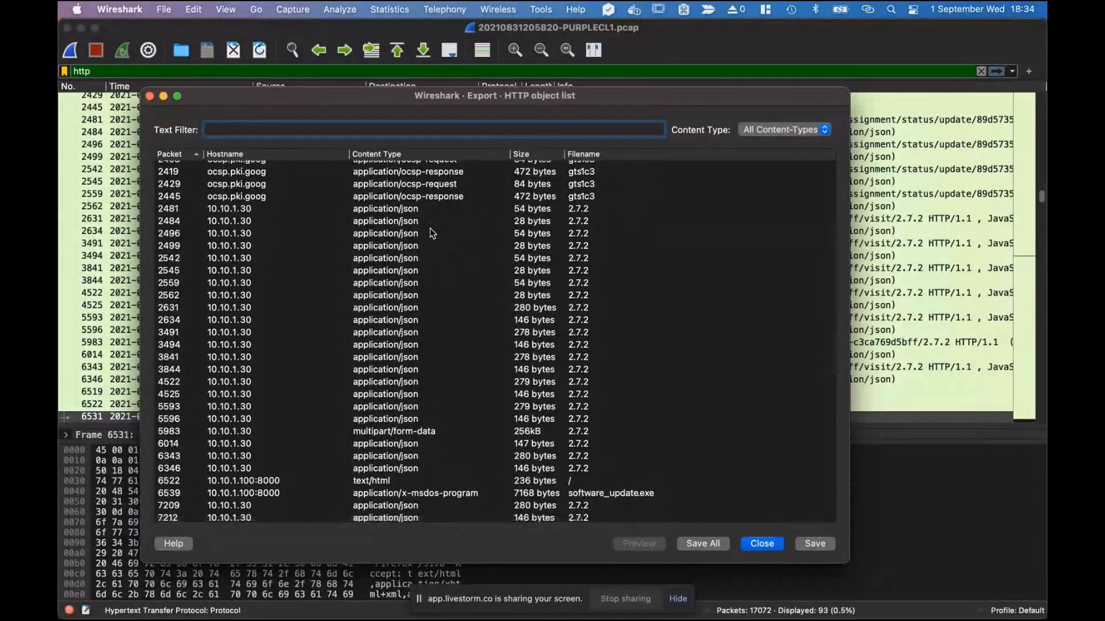
{"action": "scroll", "coordinate": [459, 348], "scroll_direction": "down", "scroll_amount": 5}
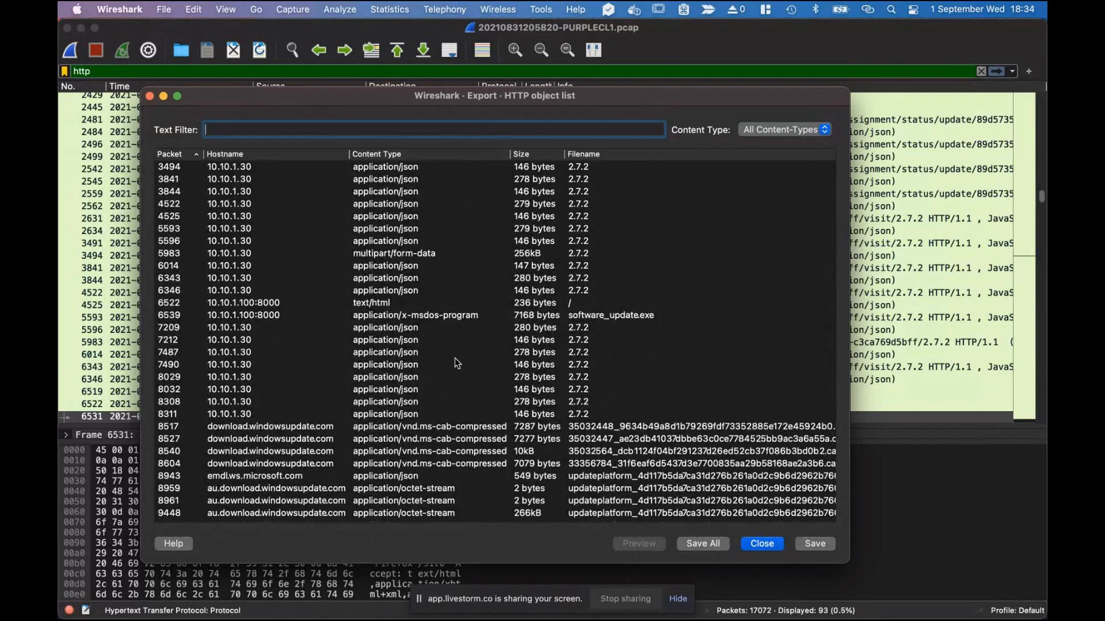
{"action": "scroll", "coordinate": [454, 358], "scroll_direction": "down", "scroll_amount": 3}
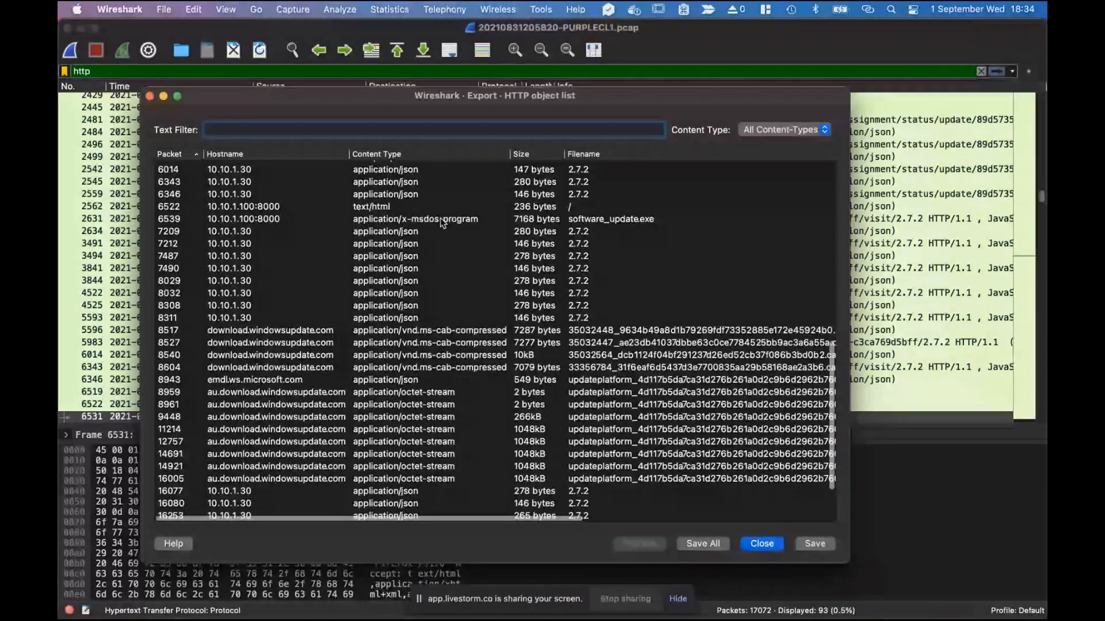
{"action": "left_click", "coordinate": [441, 220]}
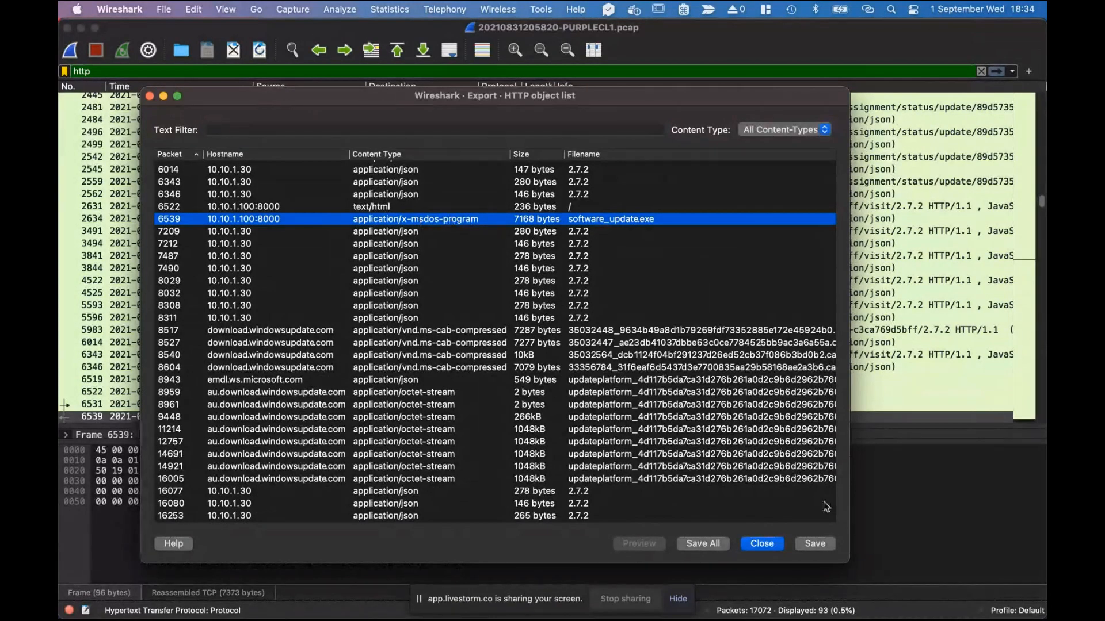
Start saving software_update.exe, browse Downloads to the bins folder, and cancel since it already exists.
{"action": "left_click", "coordinate": [813, 543]}
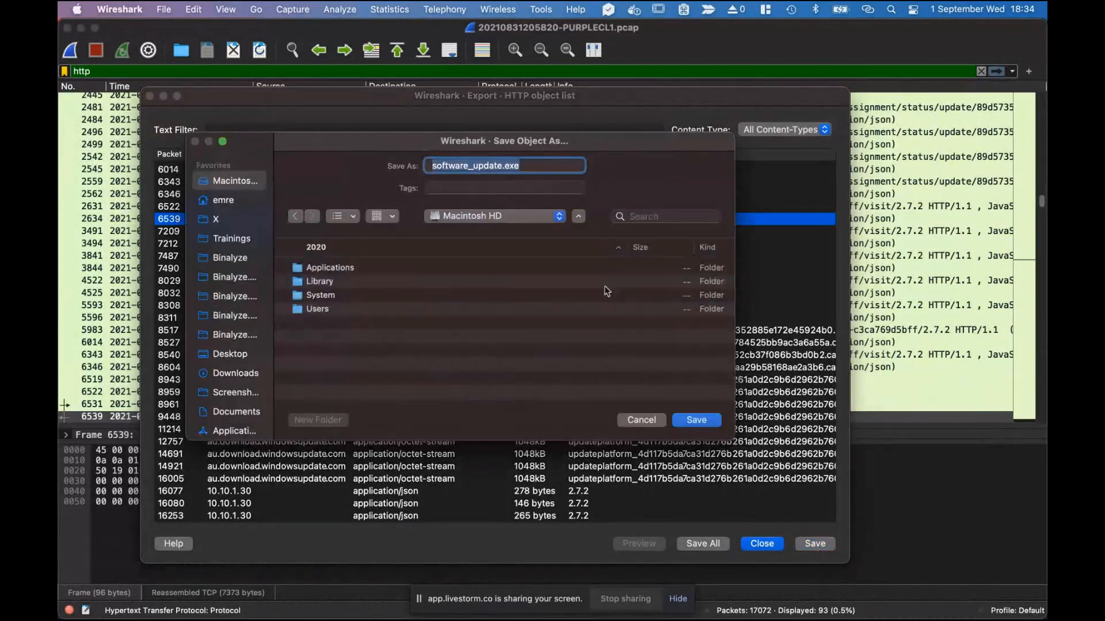
{"action": "left_click", "coordinate": [235, 373]}
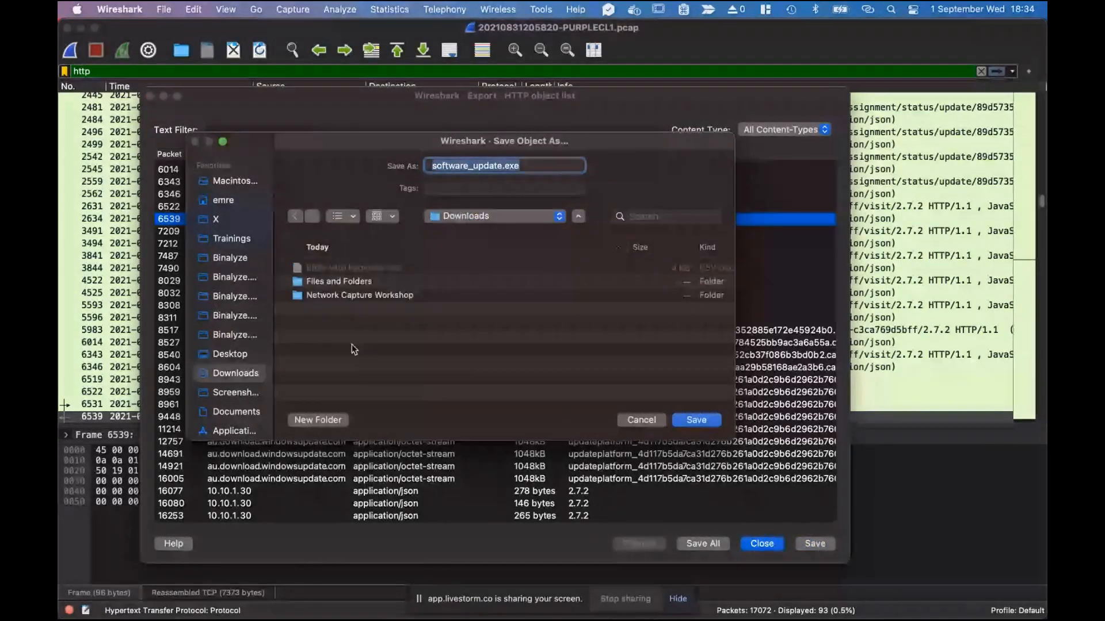
{"action": "left_click", "coordinate": [337, 281]}
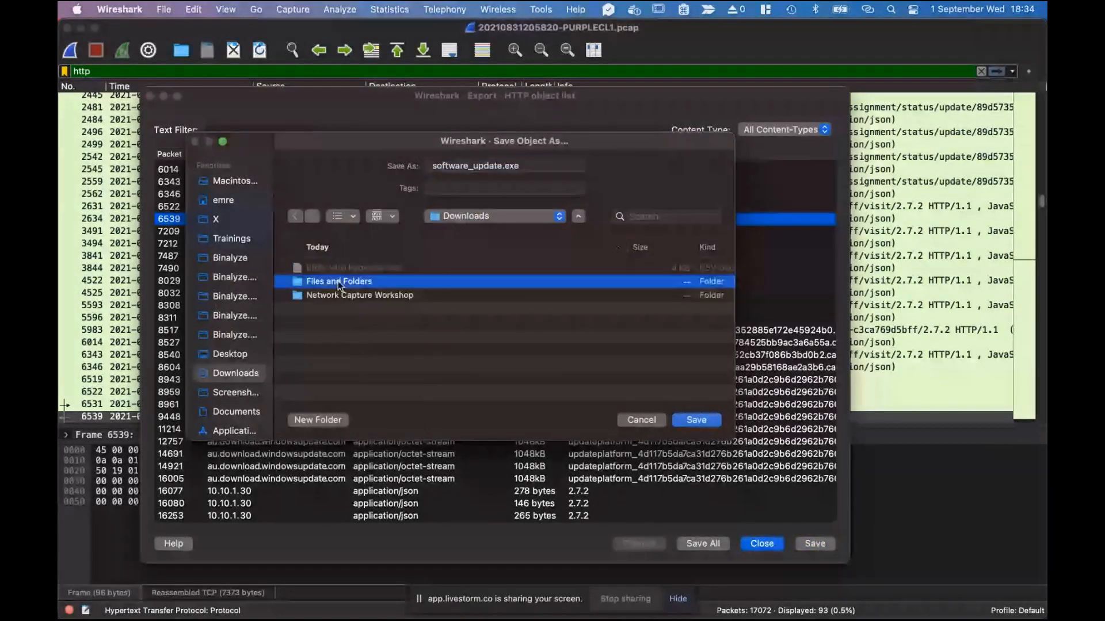
{"action": "double_click", "coordinate": [337, 281]}
{"action": "left_click", "coordinate": [295, 216]}
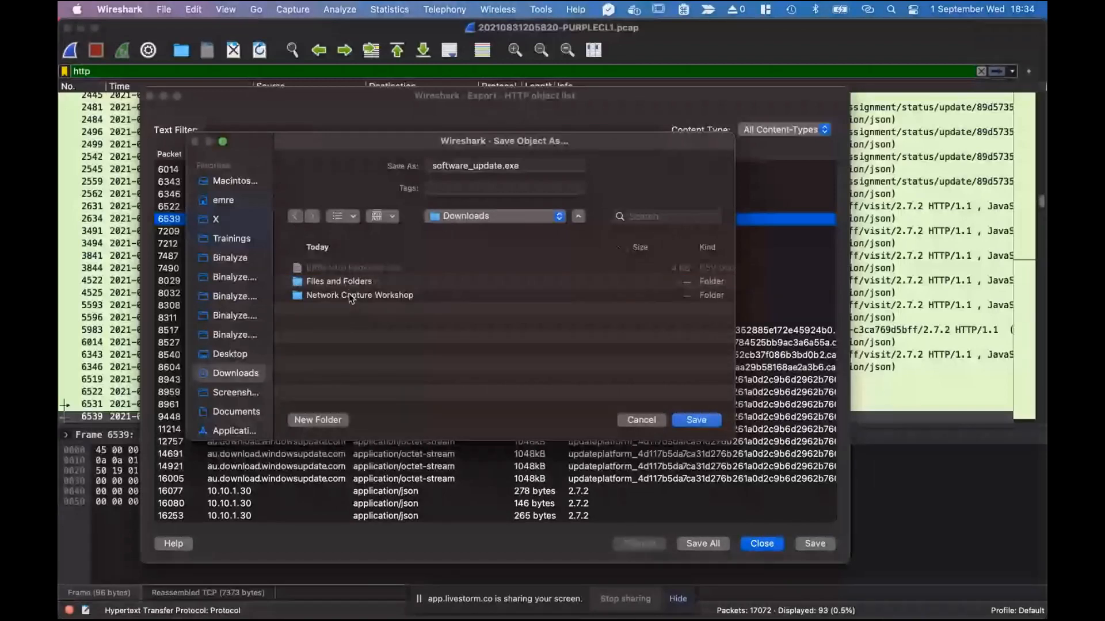
{"action": "double_click", "coordinate": [349, 293]}
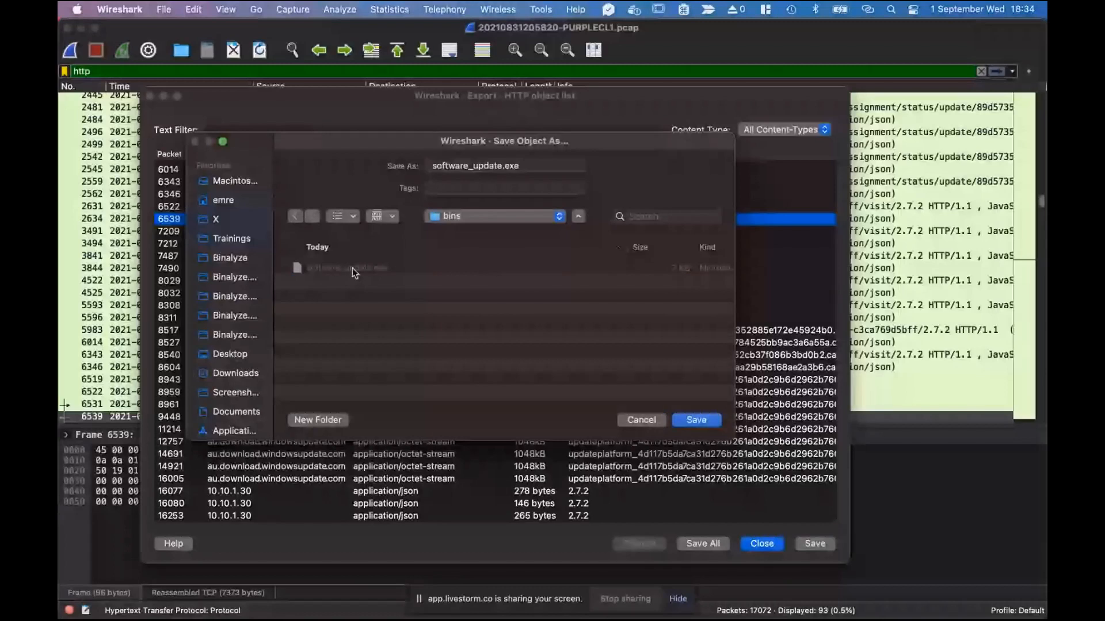
{"action": "left_click", "coordinate": [652, 419]}
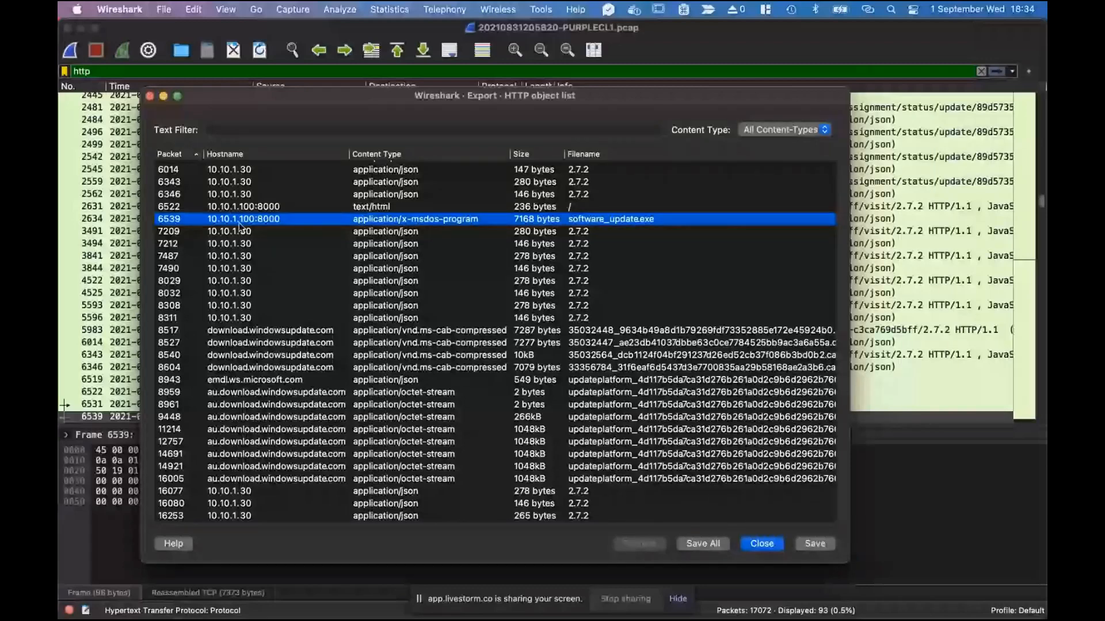
Switch to Finder and select software_update.exe (7 KB) in the bins folder, checking its file actions.
{"action": "left_click", "coordinate": [164, 97]}
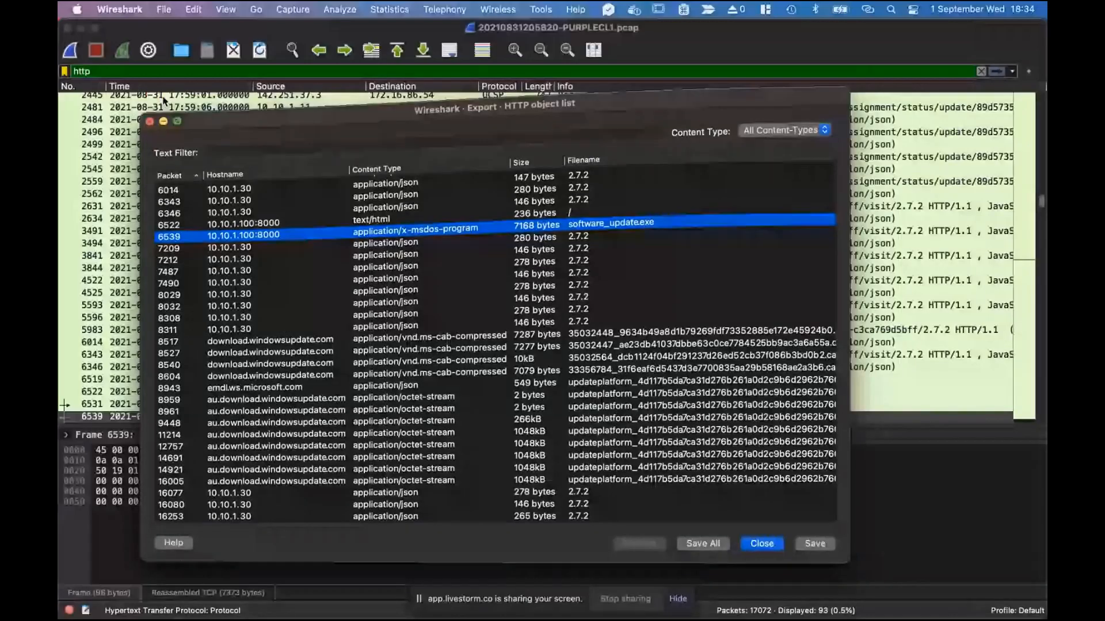
{"action": "key", "text": "ctrl+Up"}
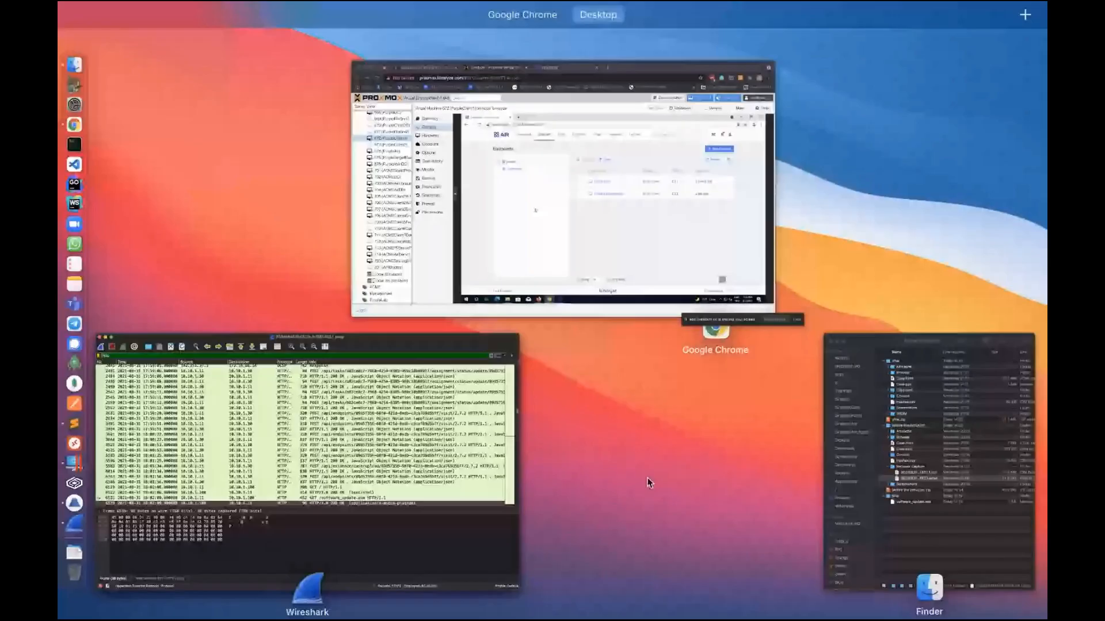
{"action": "left_click", "coordinate": [772, 413]}
{"action": "left_click", "coordinate": [772, 413]}
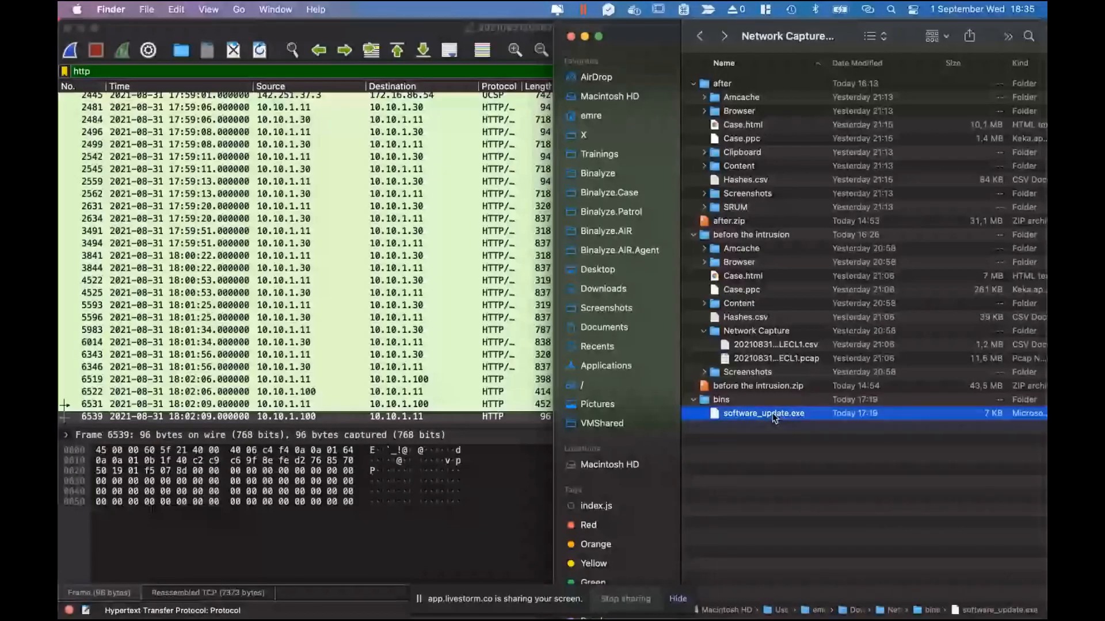
{"action": "right_click", "coordinate": [773, 419]}
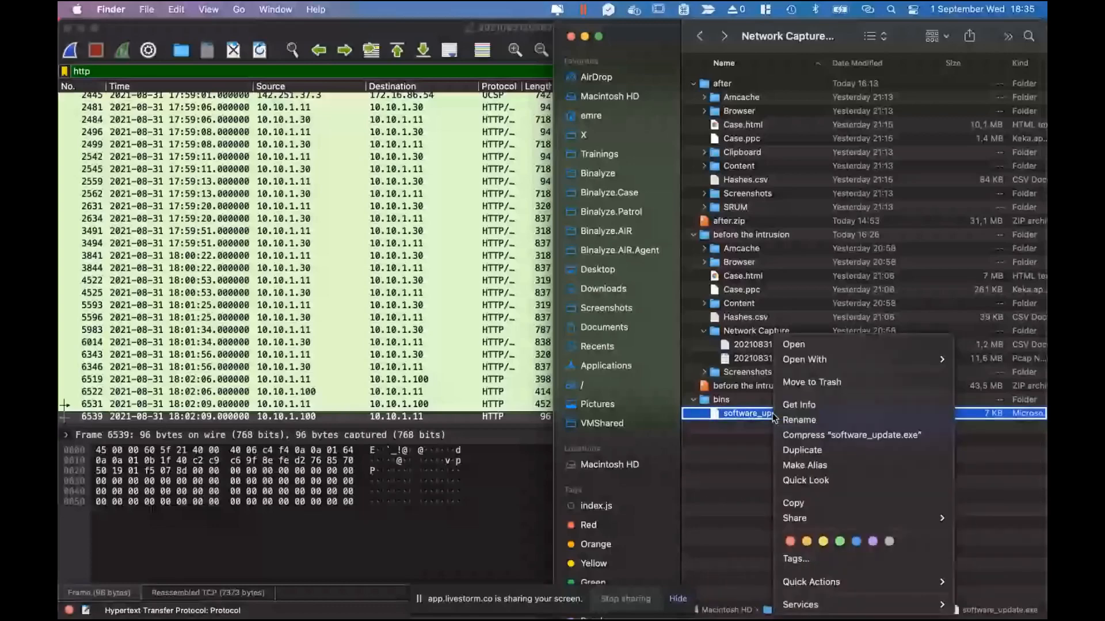
{"action": "key", "text": "alt"}
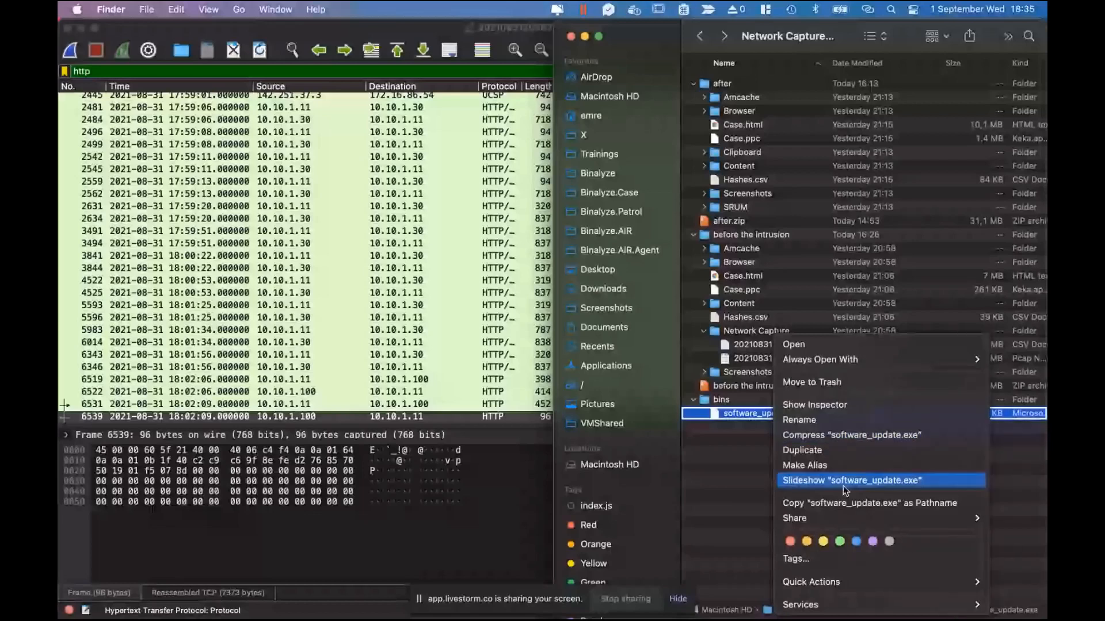
{"action": "left_click", "coordinate": [747, 474]}
{"action": "key", "text": "ctrl+Up"}
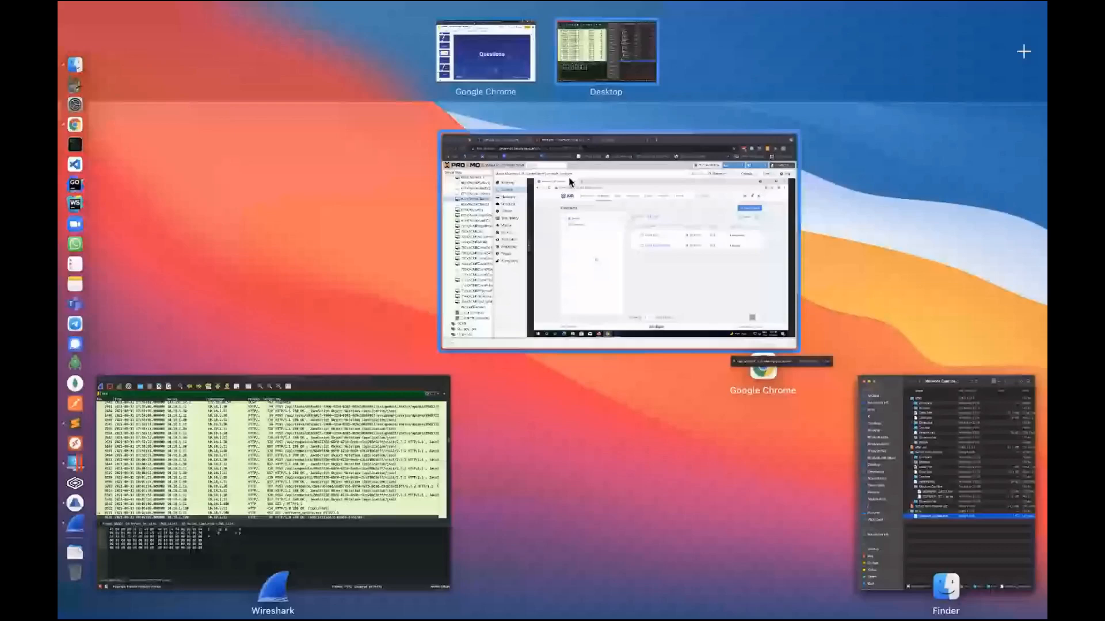
Scroll through VirusTotal's detection list showing 46 of 68 vendors flag software_update.exe malicious.
{"action": "left_click", "coordinate": [570, 181]}
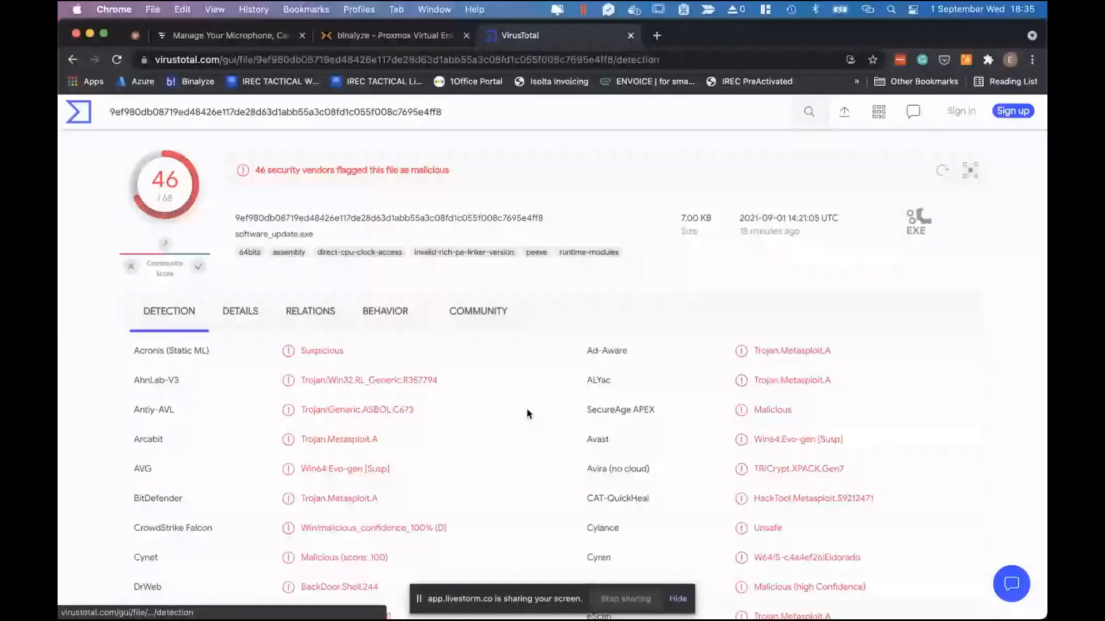
{"action": "scroll", "coordinate": [334, 205], "scroll_direction": "down", "scroll_amount": 1}
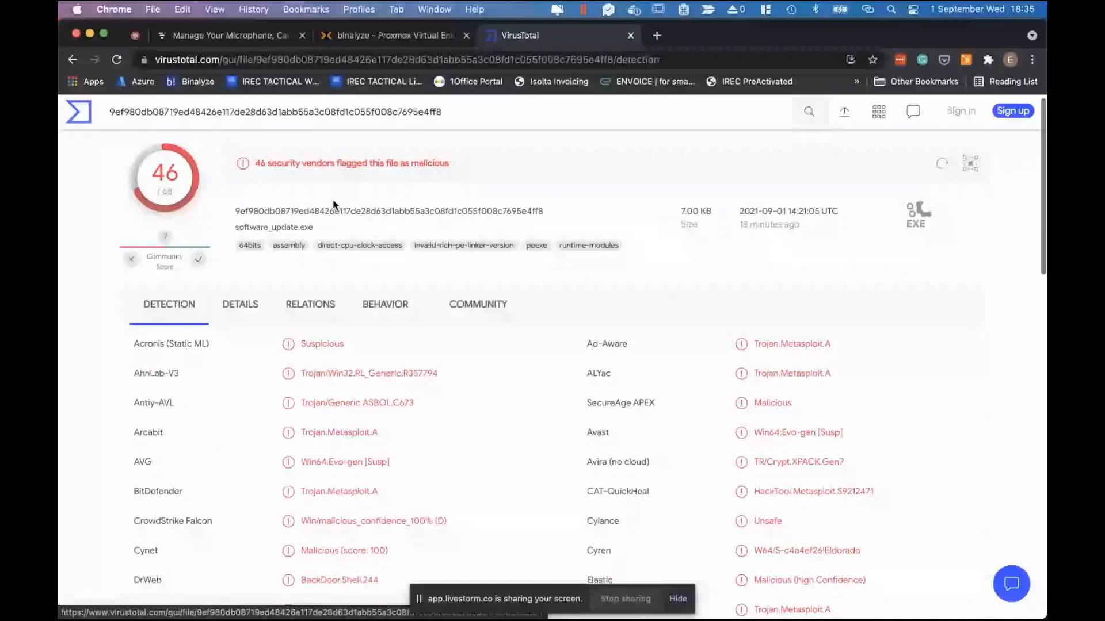
{"action": "scroll", "coordinate": [517, 430], "scroll_direction": "down", "scroll_amount": 5}
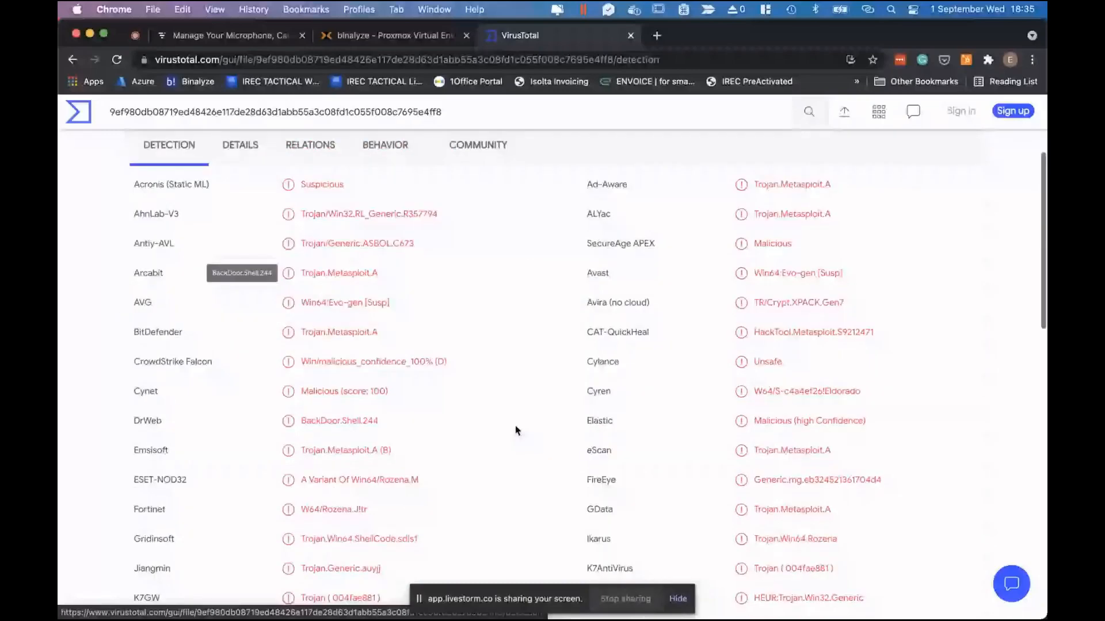
{"action": "scroll", "coordinate": [516, 430], "scroll_direction": "down", "scroll_amount": 4}
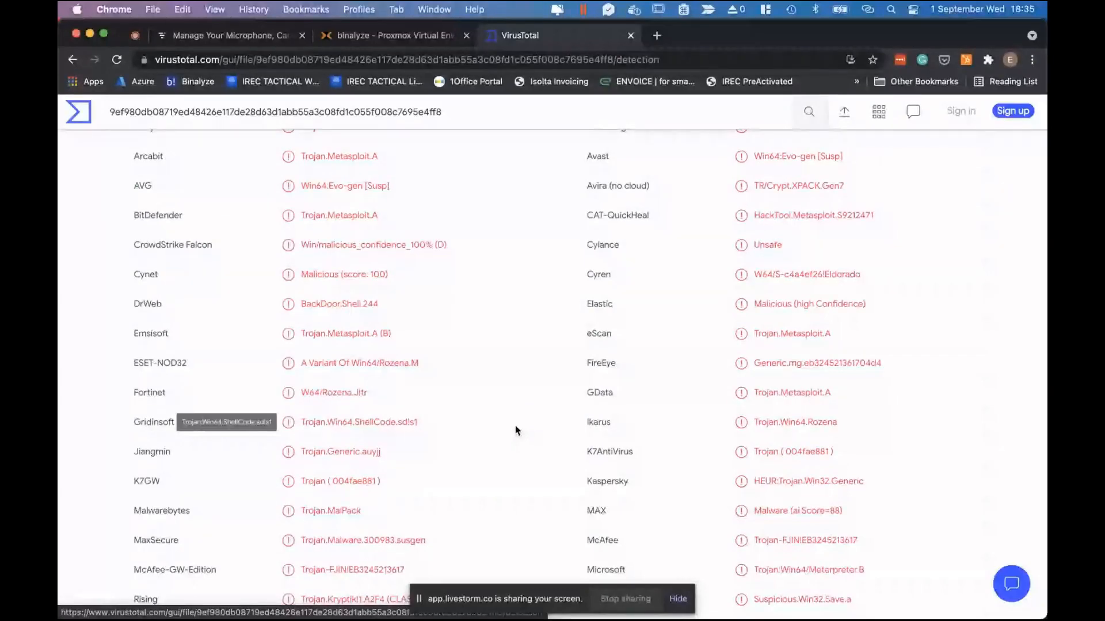
{"action": "scroll", "coordinate": [516, 430], "scroll_direction": "up", "scroll_amount": 10}
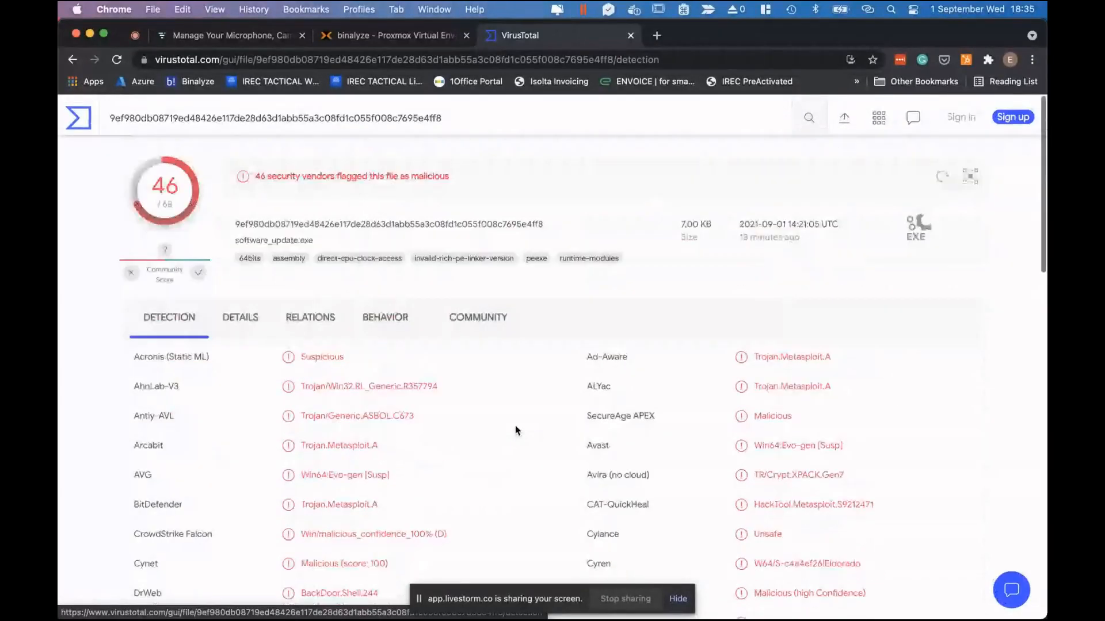
Review the file's Details properties and hashes, then return to Detection and the Proxmox console.
{"action": "left_click", "coordinate": [237, 313]}
{"action": "scroll", "coordinate": [426, 385], "scroll_direction": "down", "scroll_amount": 10}
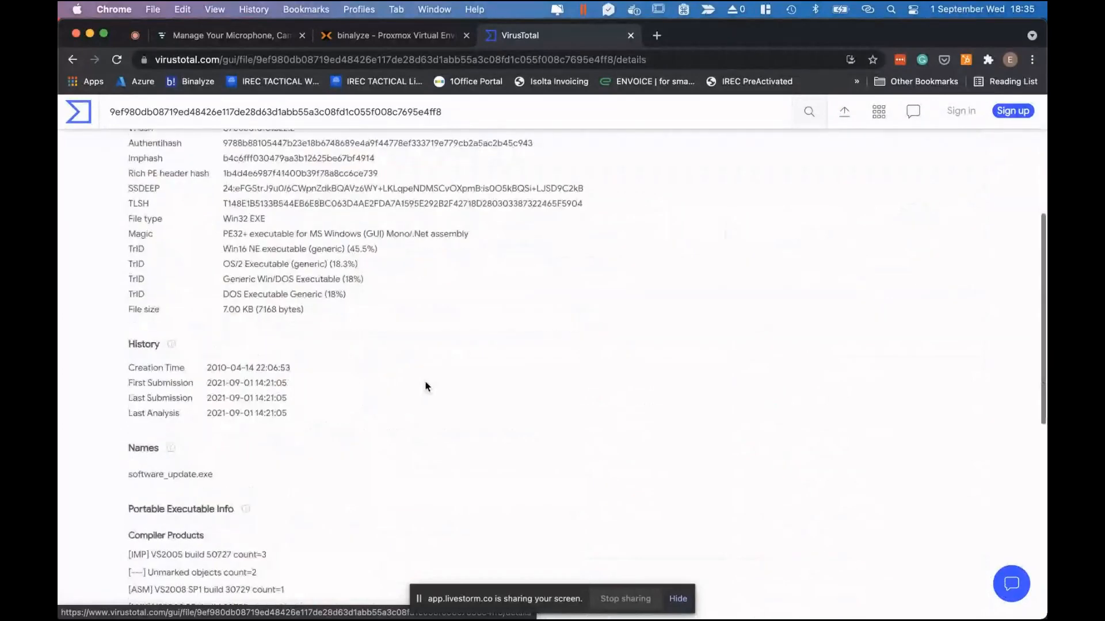
{"action": "scroll", "coordinate": [426, 385], "scroll_direction": "down", "scroll_amount": 6}
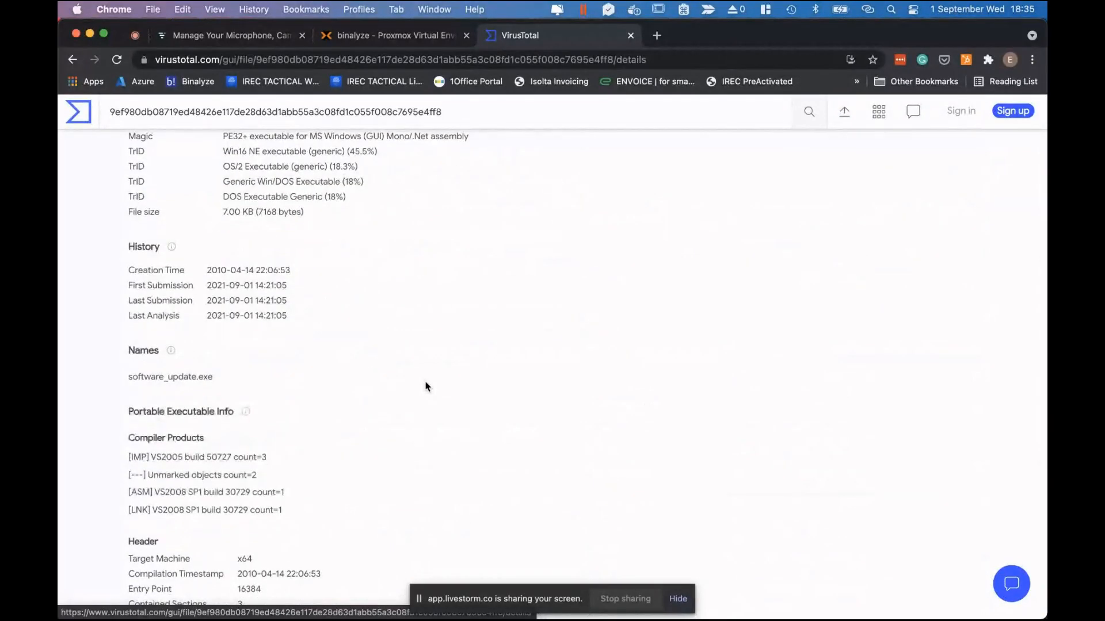
{"action": "scroll", "coordinate": [426, 386], "scroll_direction": "up", "scroll_amount": 1}
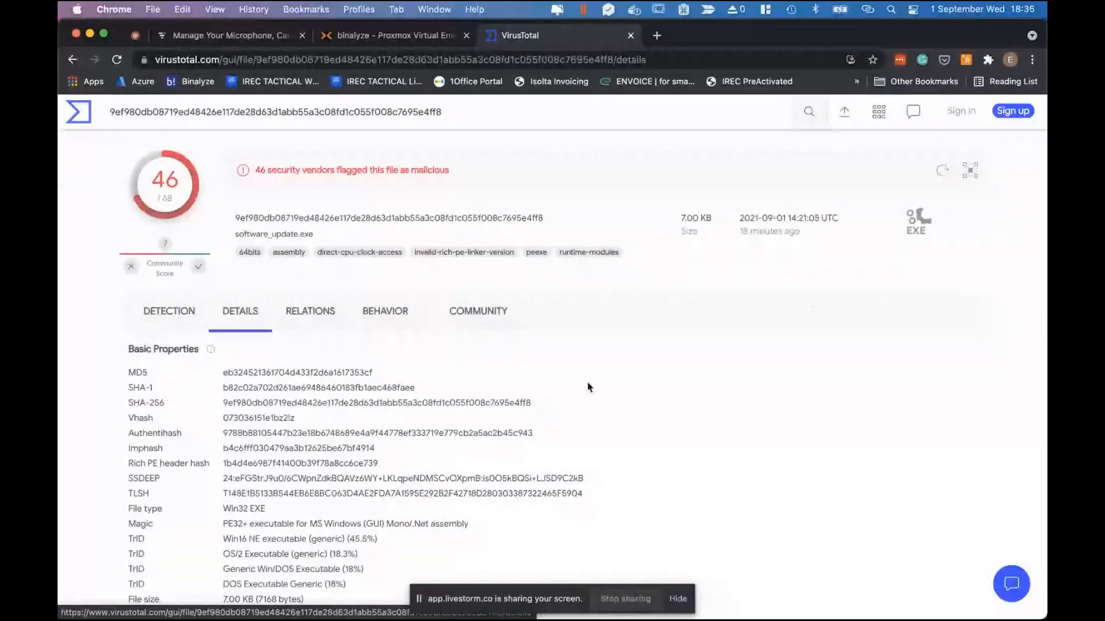
{"action": "left_click", "coordinate": [161, 330]}
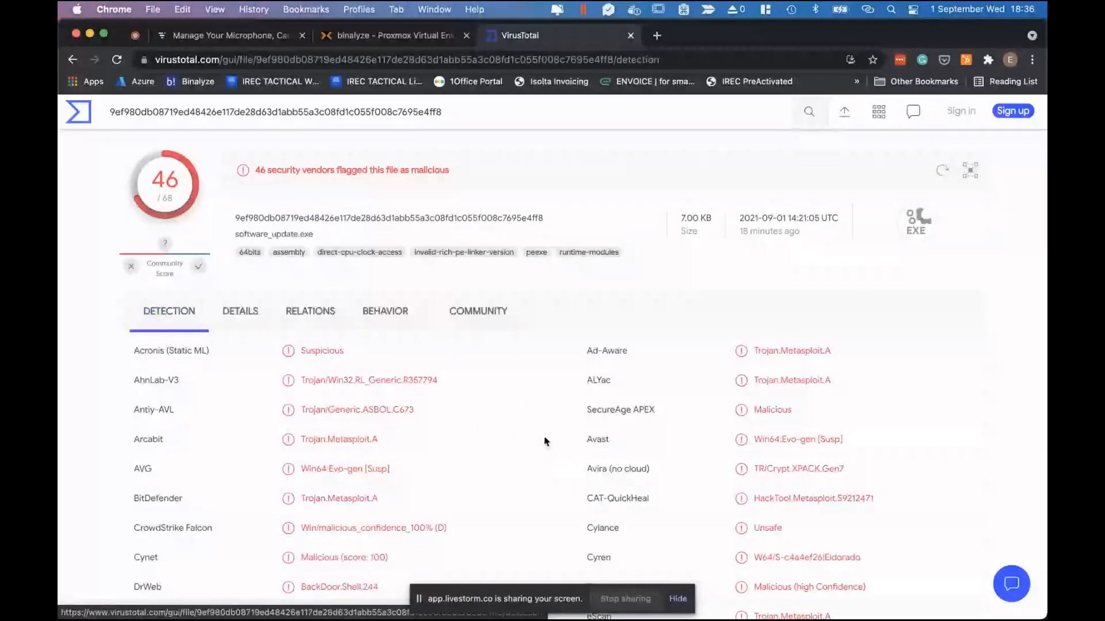
{"action": "left_click", "coordinate": [391, 36]}
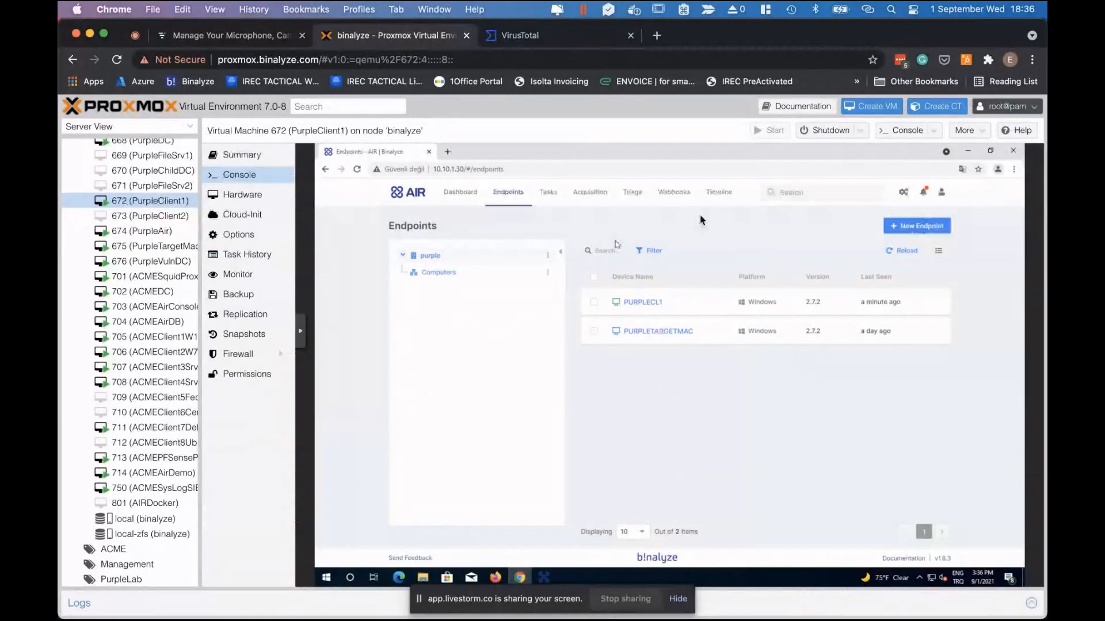
Open the PURPLECL1 Endpoint - Timeline investigation (43,807 events) and make the noVNC console full screen.
{"action": "left_click", "coordinate": [718, 191]}
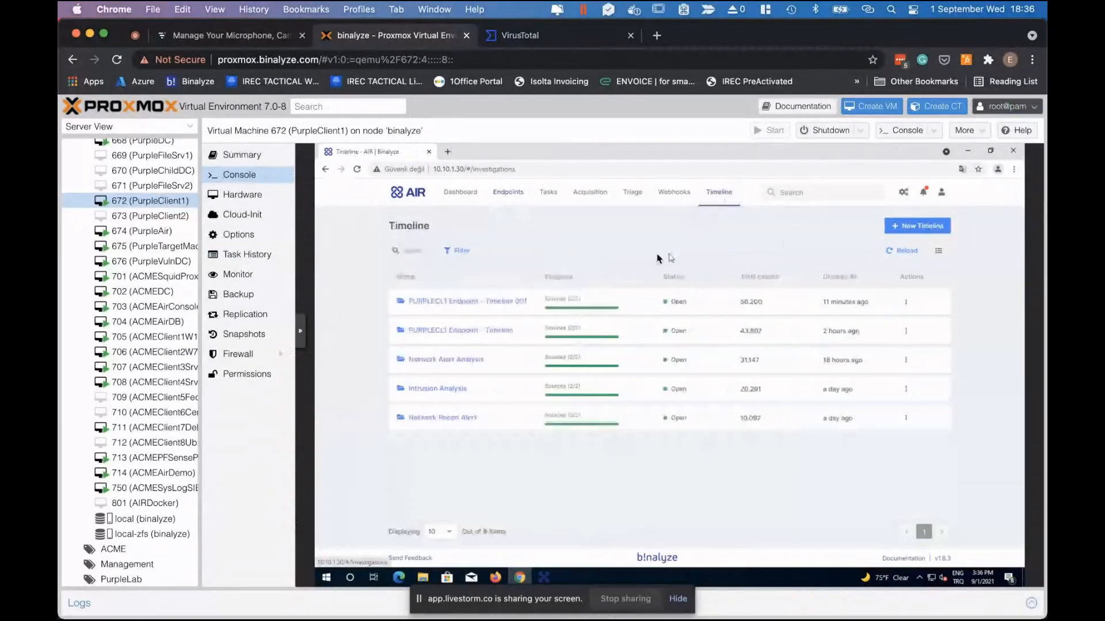
{"action": "left_click", "coordinate": [455, 331]}
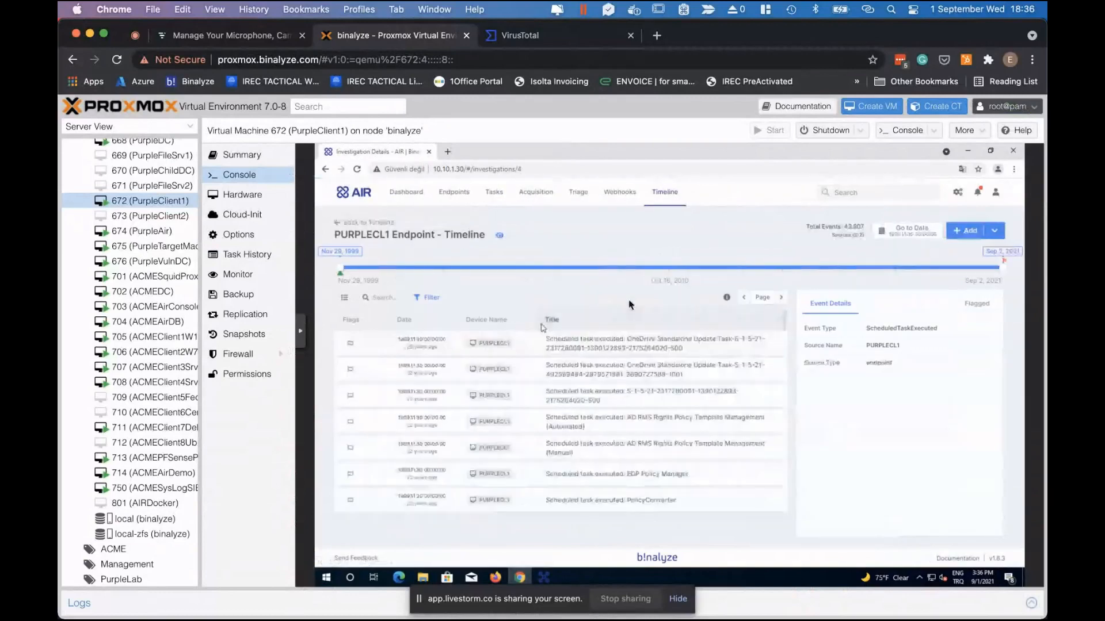
{"action": "left_click", "coordinate": [302, 330]}
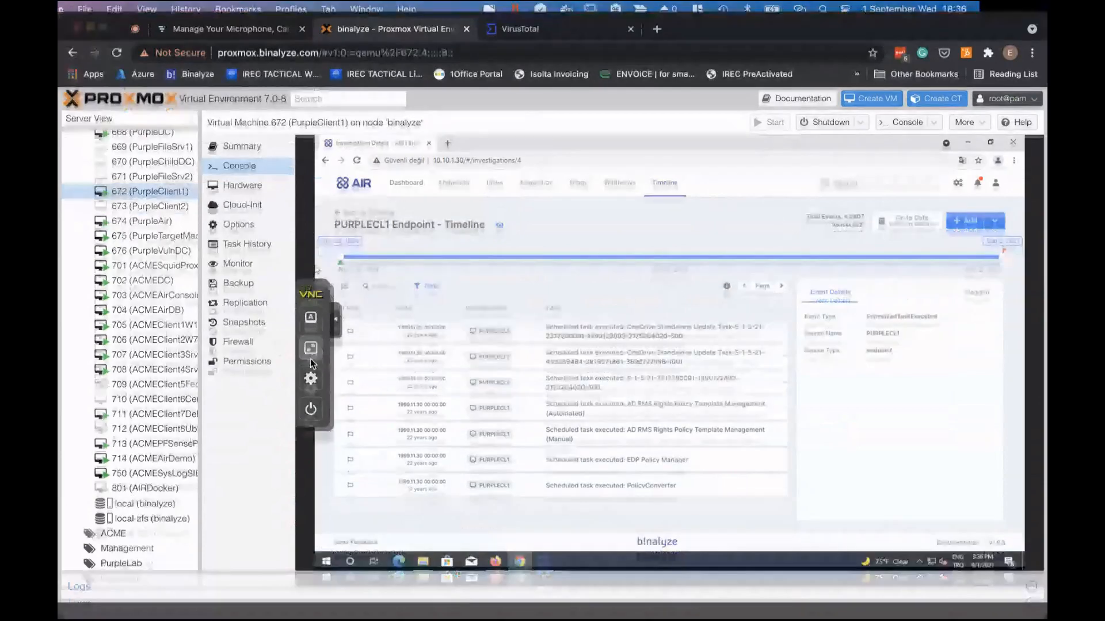
{"action": "left_click", "coordinate": [311, 350]}
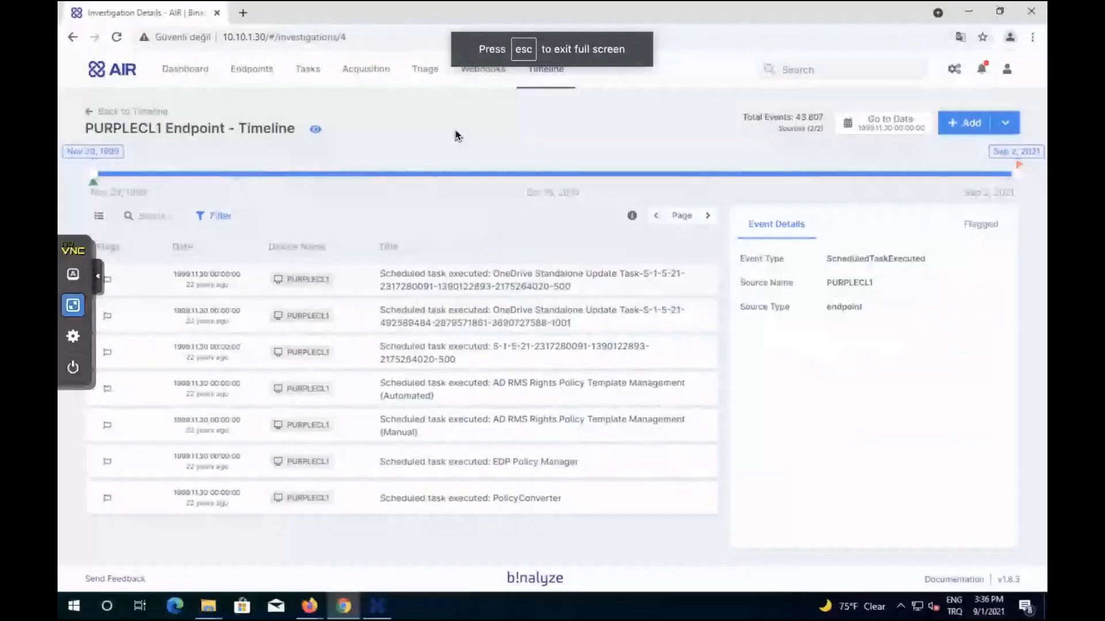
Search the timeline for 'software_upda' and inspect its execution, Defender detection and Prefetch events across pages.
{"action": "left_click", "coordinate": [147, 215]}
{"action": "type", "text": "scftware"}
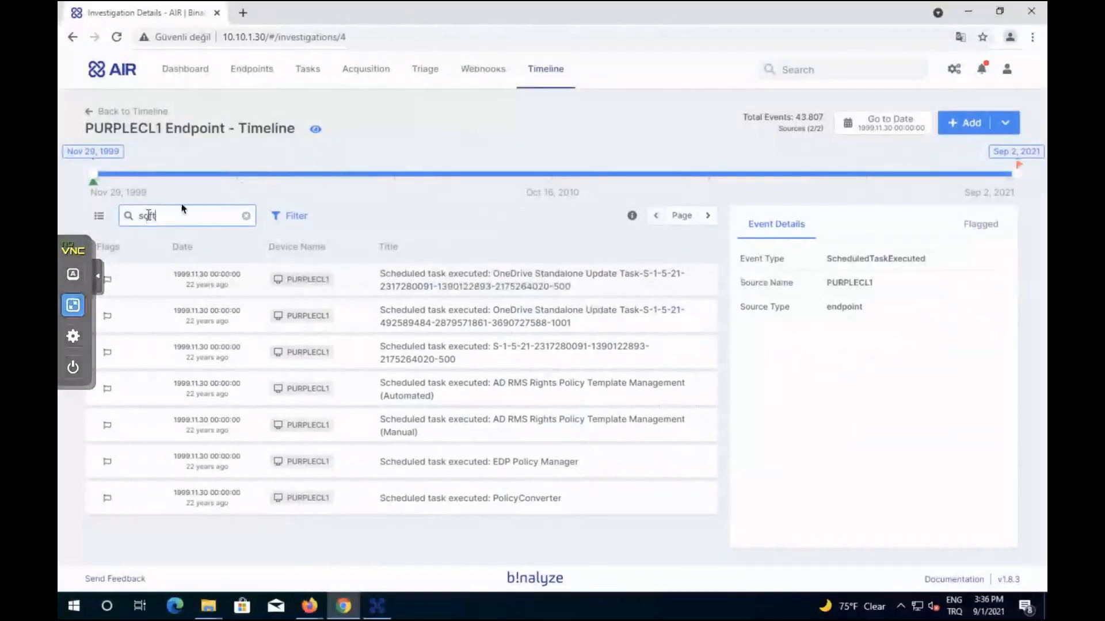
{"action": "type", "text": "_upda"}
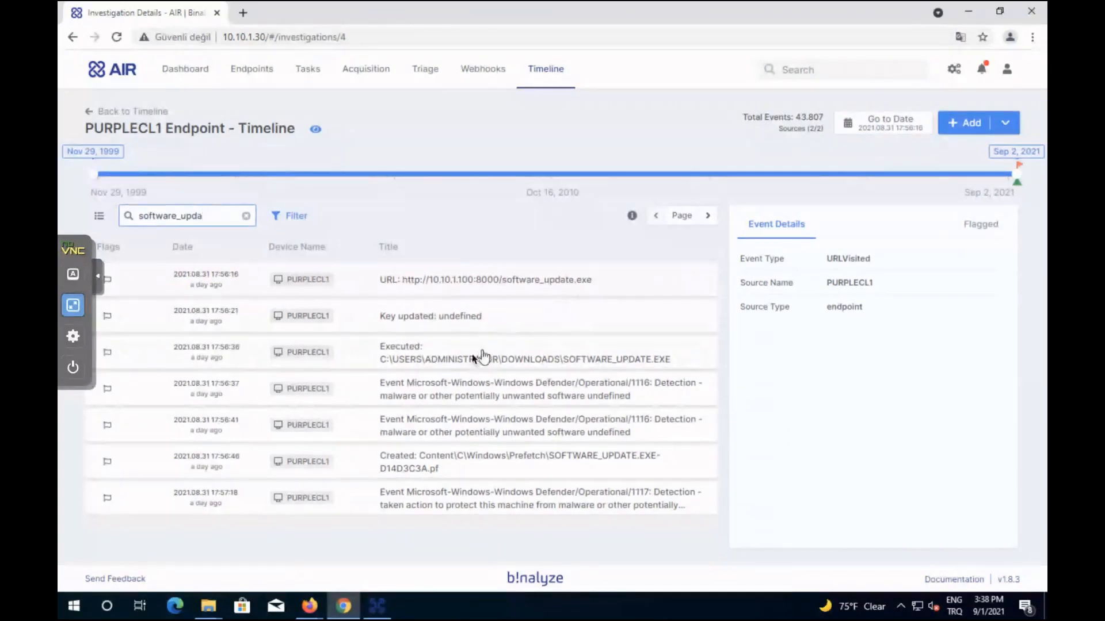
{"action": "left_click", "coordinate": [516, 361]}
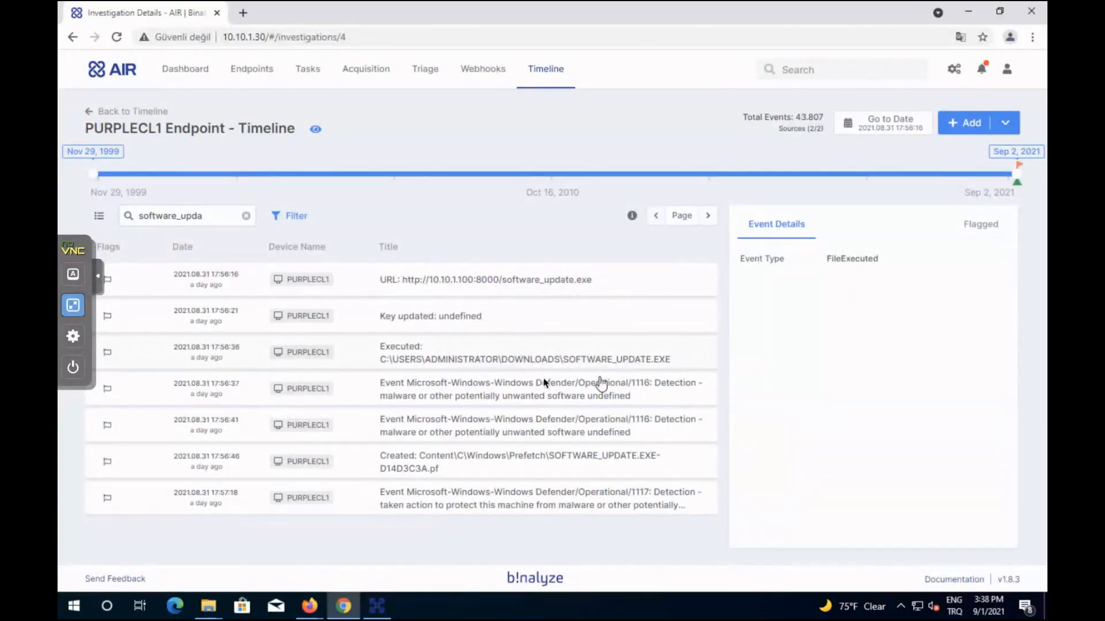
{"action": "left_click", "coordinate": [493, 395]}
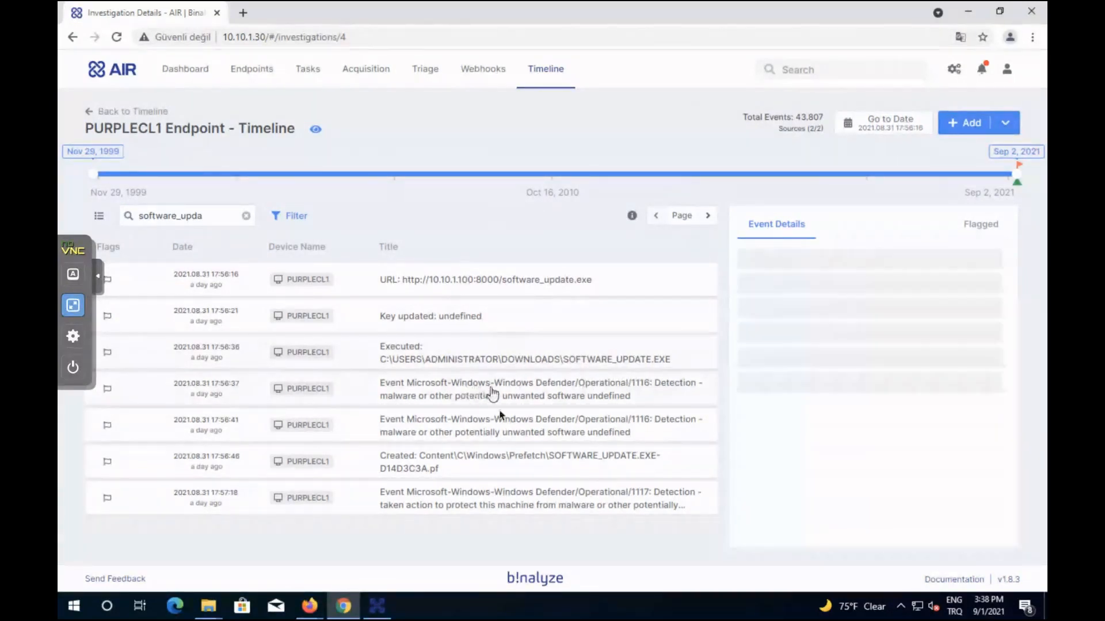
{"action": "left_click", "coordinate": [554, 458]}
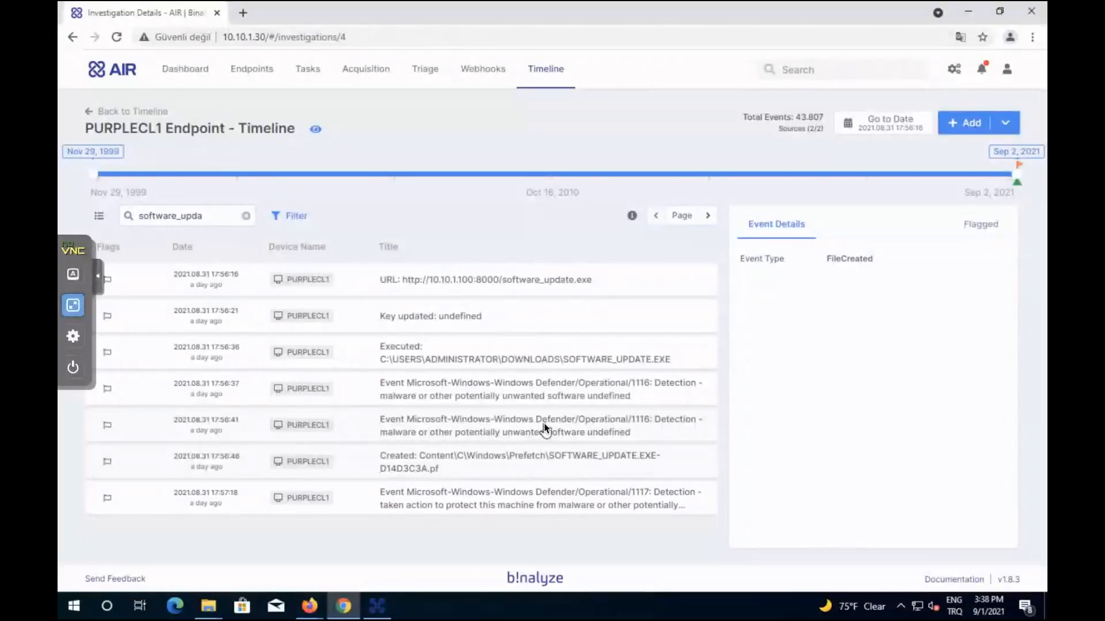
{"action": "left_click", "coordinate": [707, 216]}
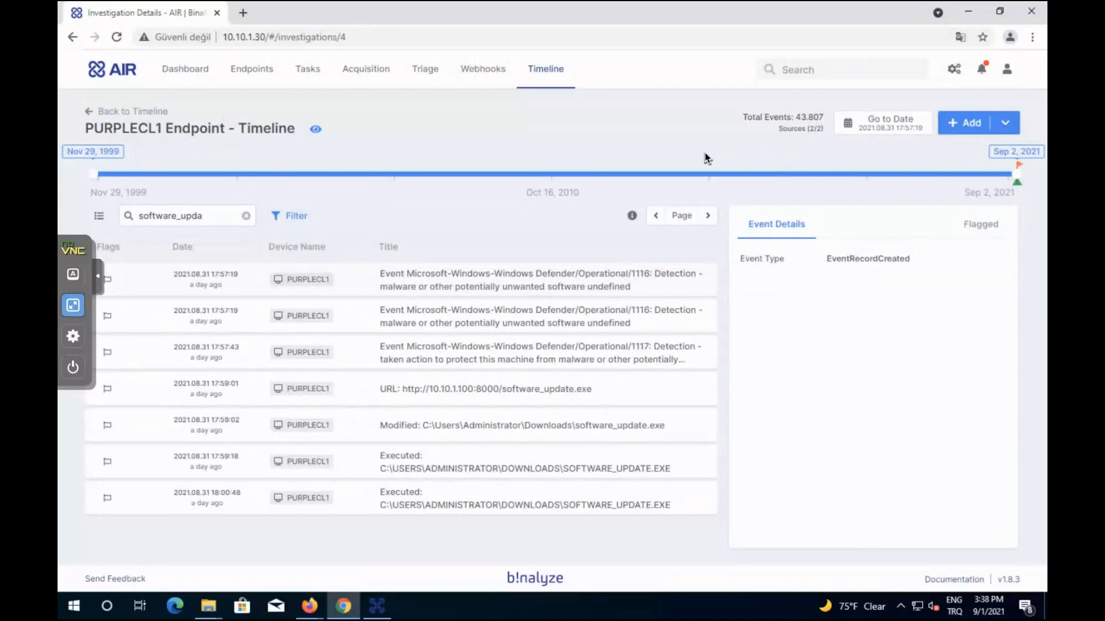
{"action": "left_click", "coordinate": [1007, 129]}
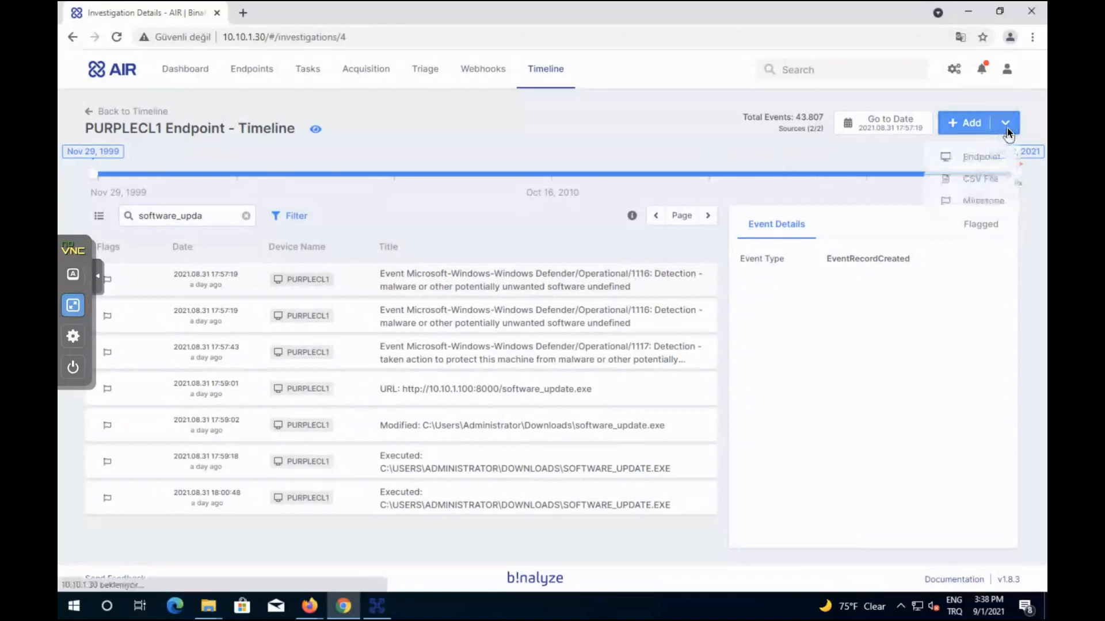
{"action": "left_click", "coordinate": [975, 178]}
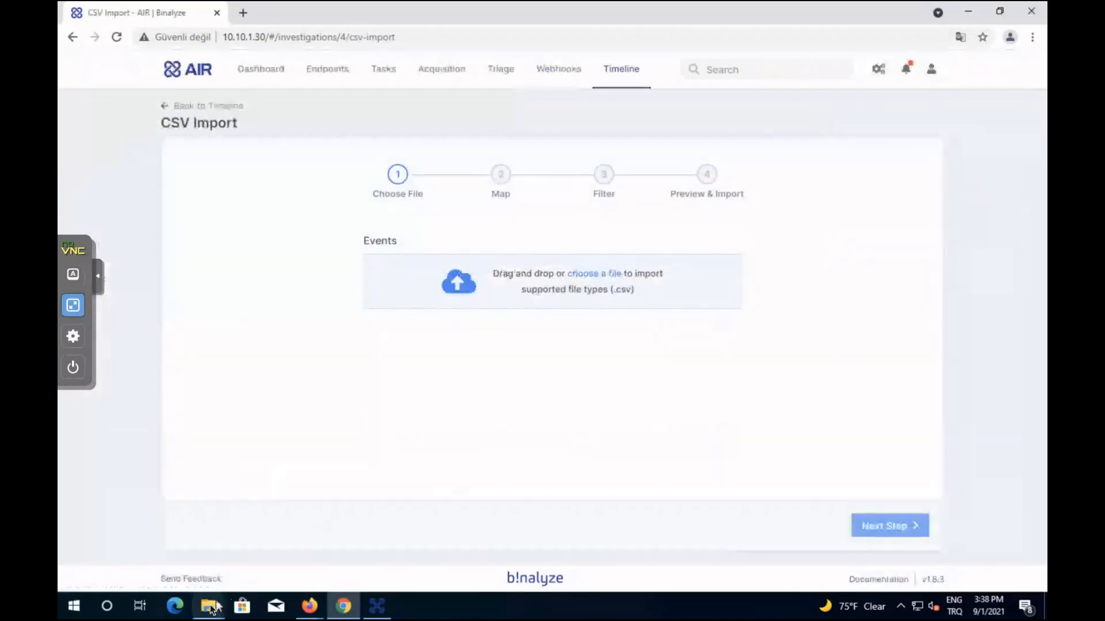
{"action": "mouse_move", "coordinate": [210, 604]}
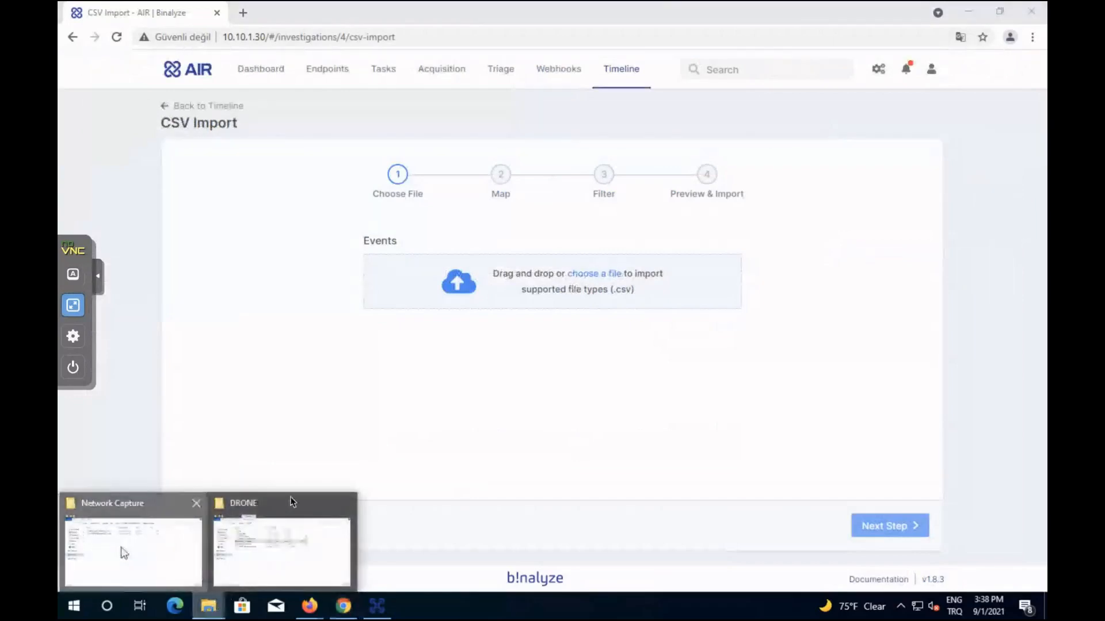
{"action": "left_click", "coordinate": [123, 552]}
{"action": "left_click", "coordinate": [631, 158]}
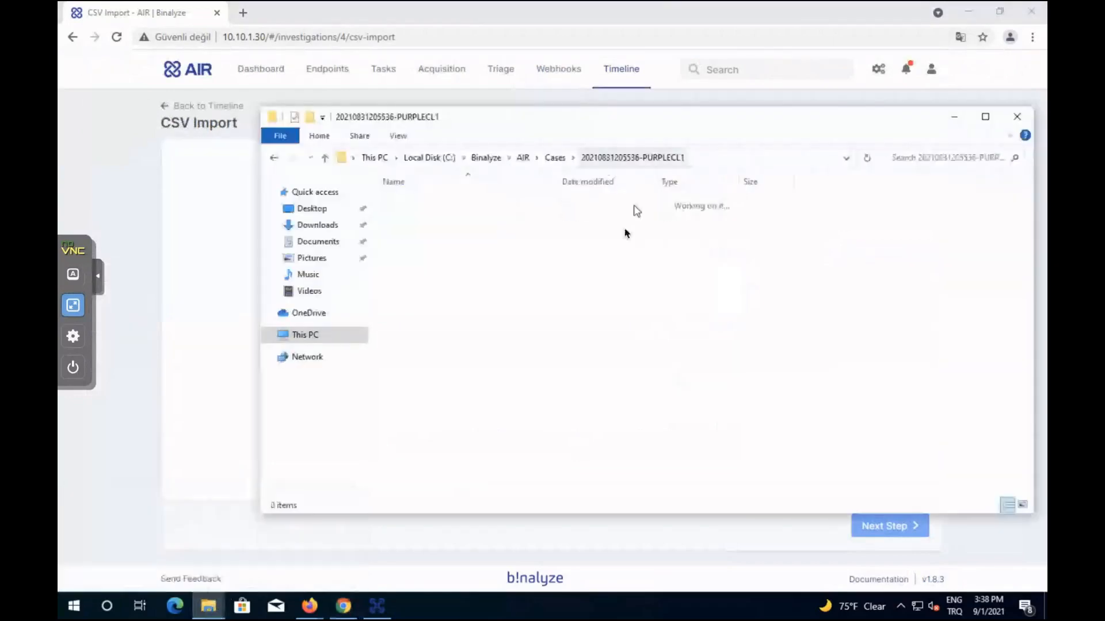
{"action": "left_click", "coordinate": [555, 157]}
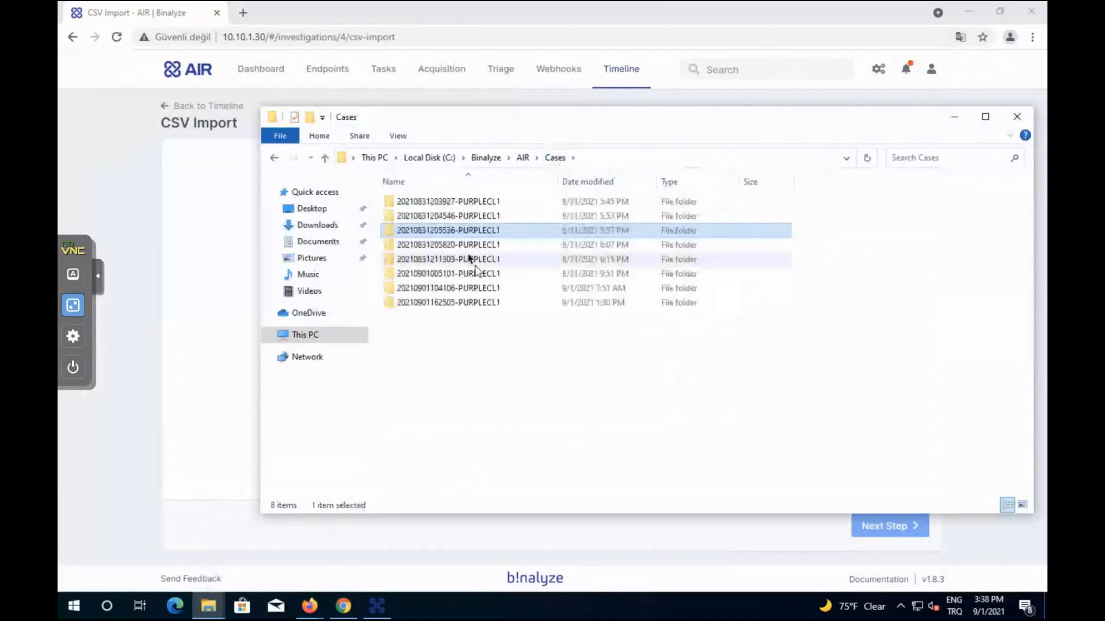
{"action": "double_click", "coordinate": [462, 247]}
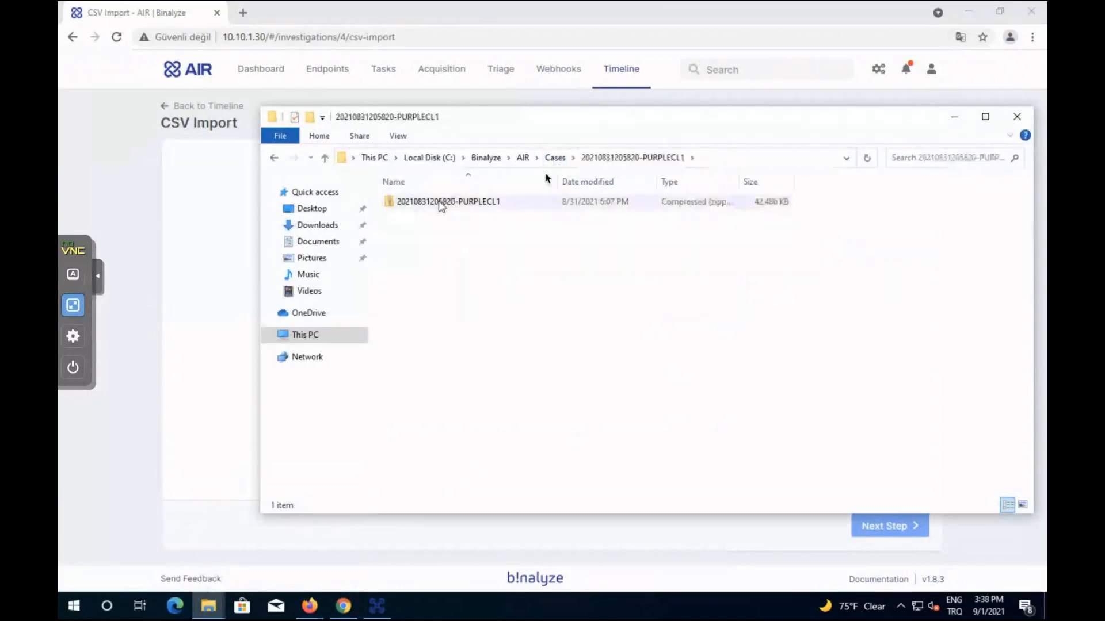
{"action": "left_click", "coordinate": [554, 157]}
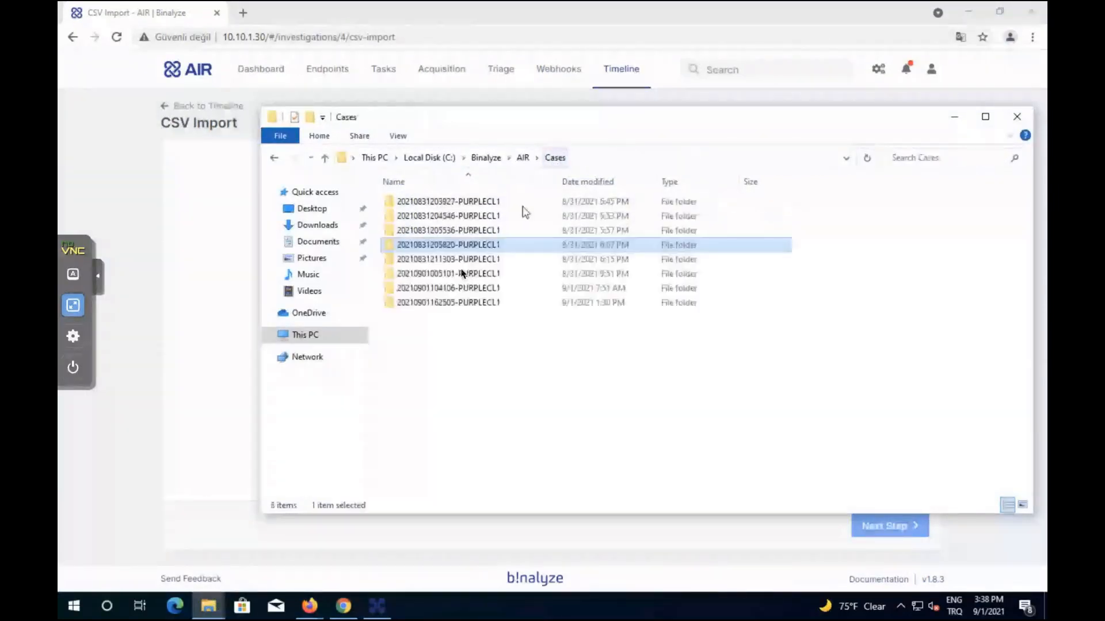
{"action": "double_click", "coordinate": [455, 260]}
{"action": "left_click", "coordinate": [555, 158]}
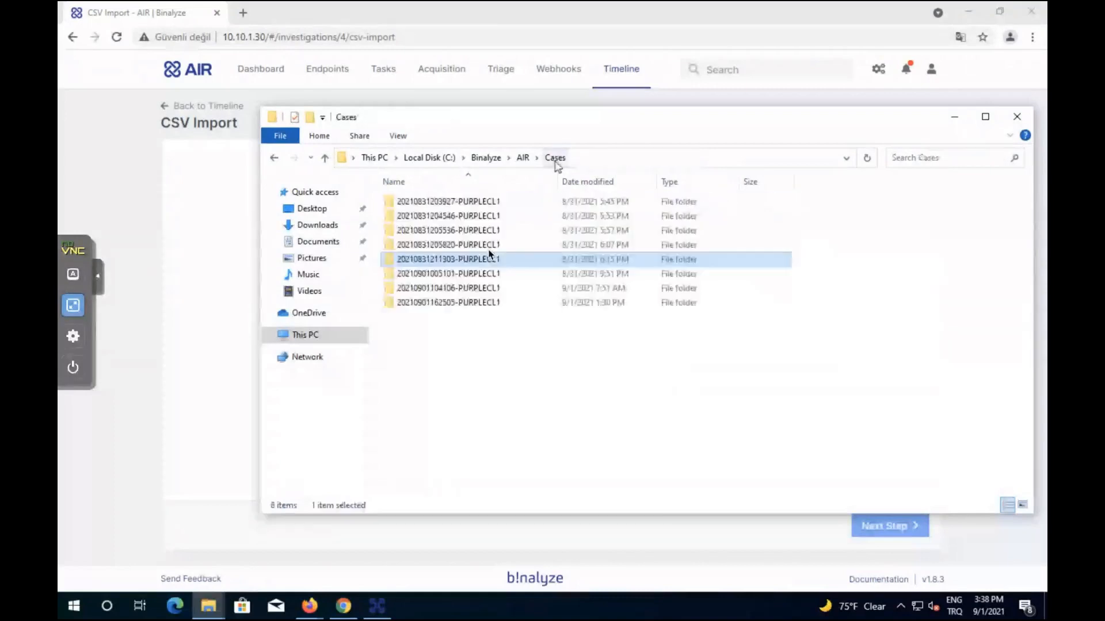
{"action": "double_click", "coordinate": [472, 274]}
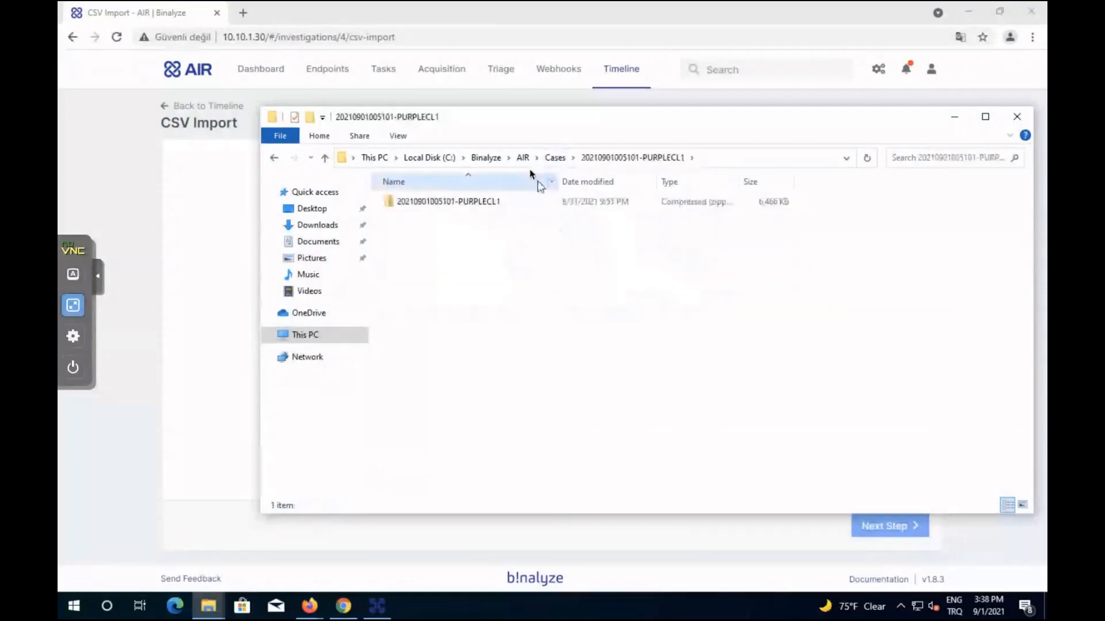
{"action": "left_click", "coordinate": [554, 158]}
{"action": "double_click", "coordinate": [473, 216]}
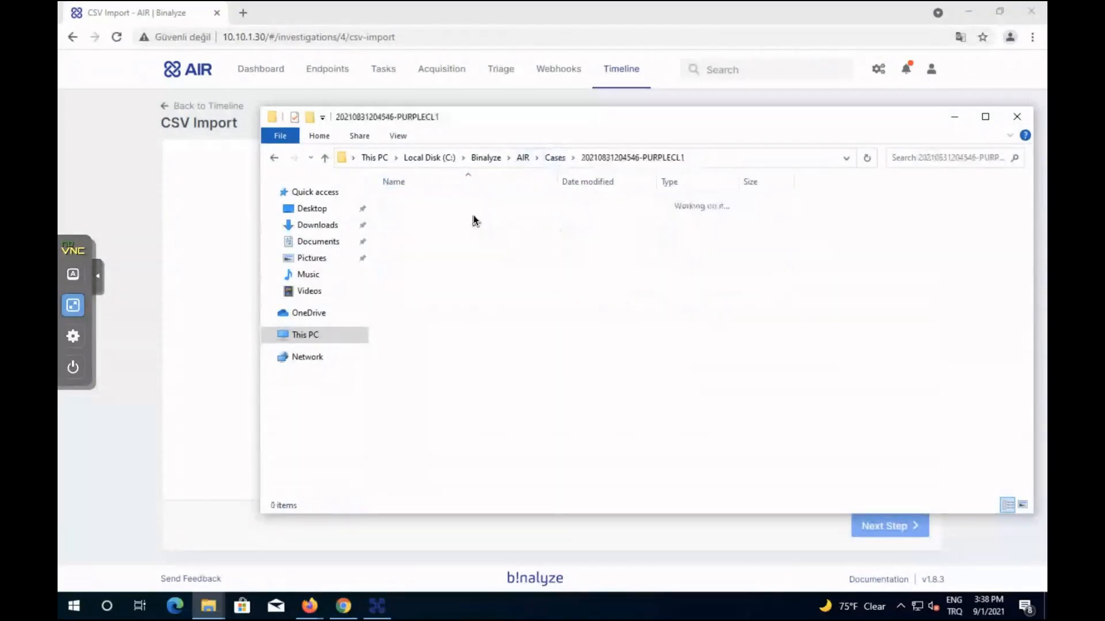
Copy the full path of the CSV in its Network Capture folder and return to CSV Import.
{"action": "left_click", "coordinate": [444, 201]}
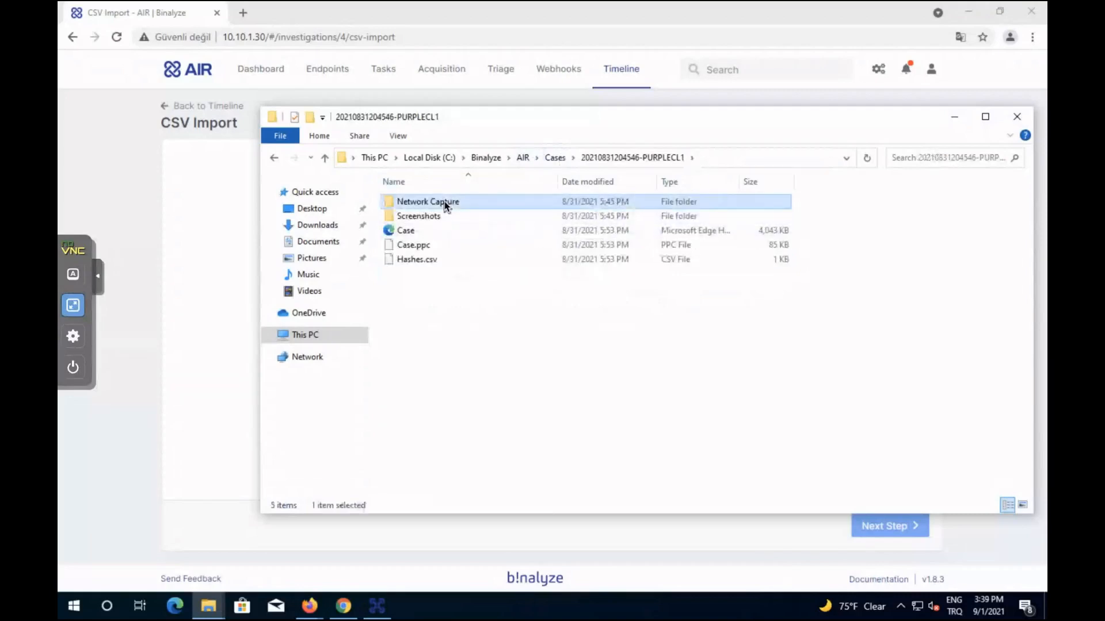
{"action": "double_click", "coordinate": [444, 202]}
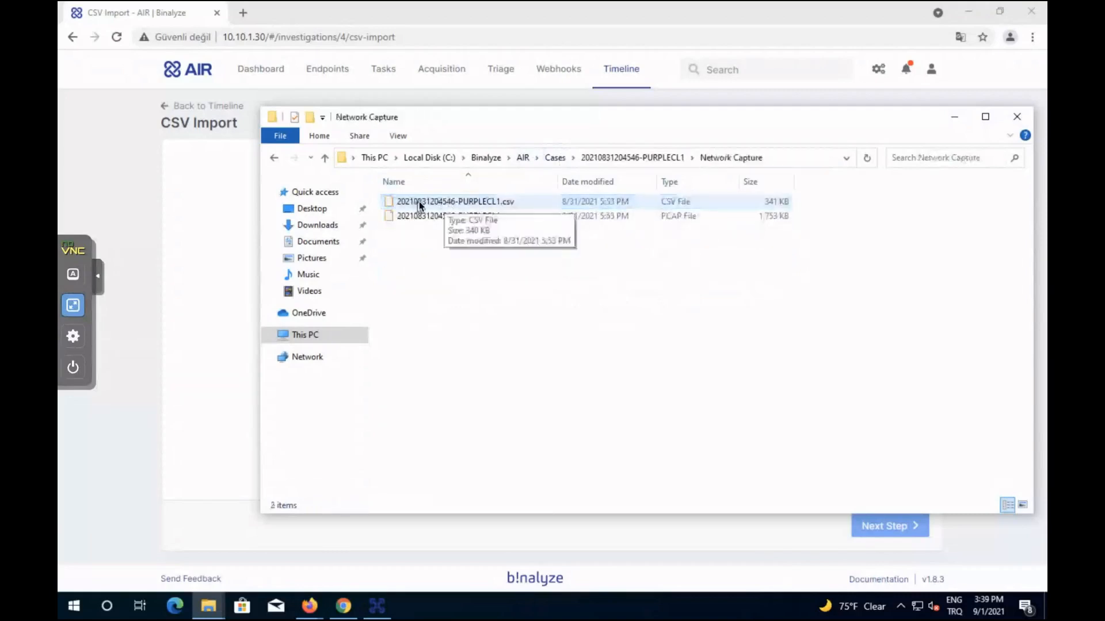
{"action": "left_click", "coordinate": [420, 205]}
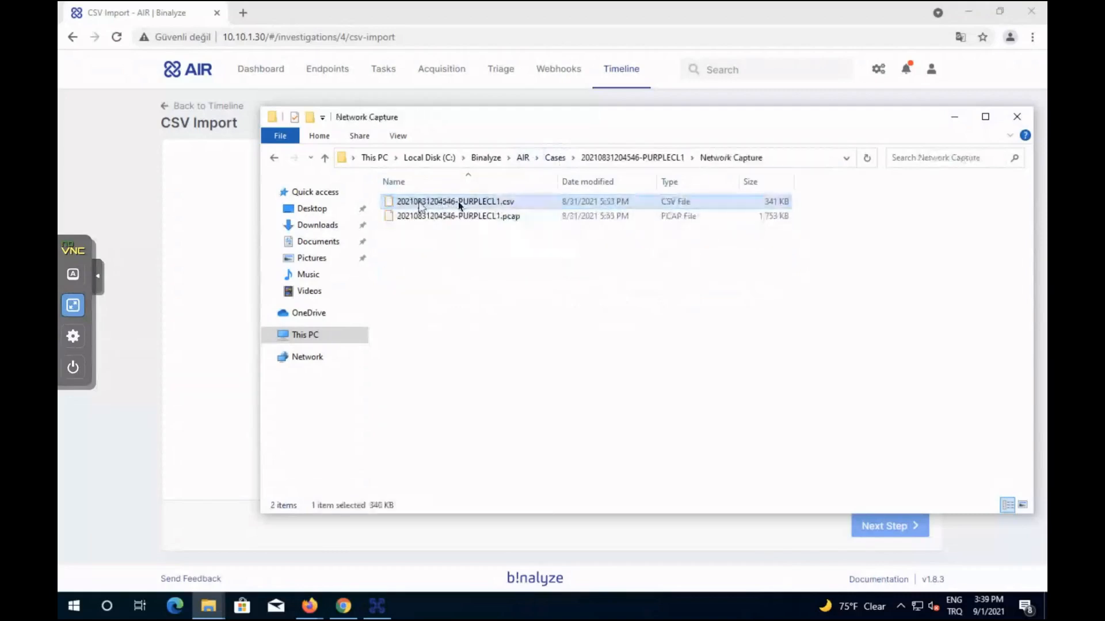
{"action": "right_click", "coordinate": [492, 204]}
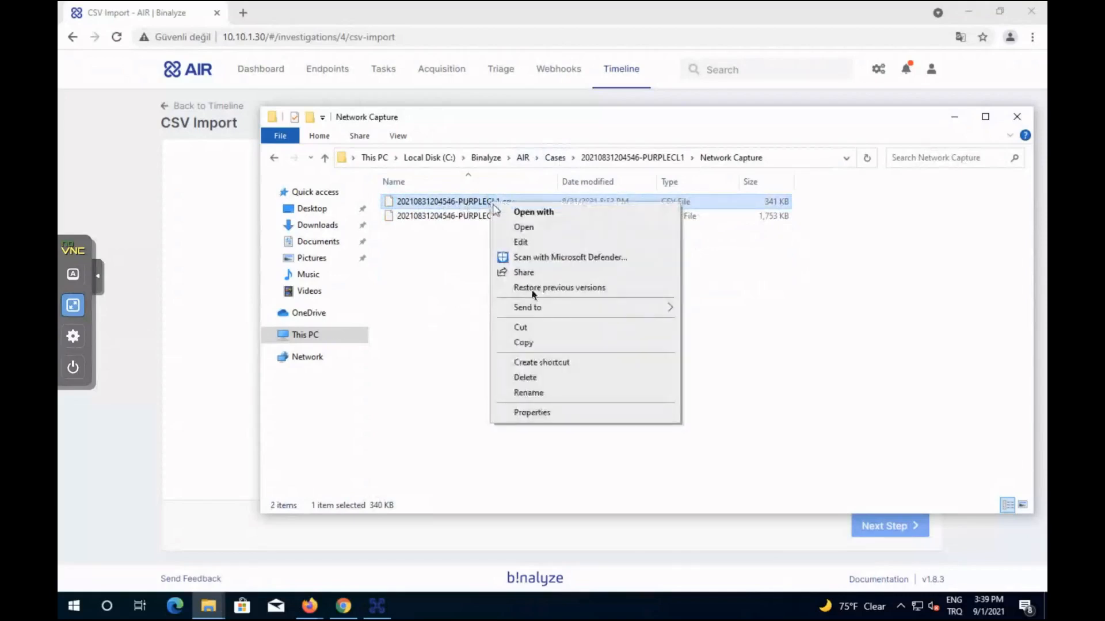
{"action": "left_click", "coordinate": [446, 277]}
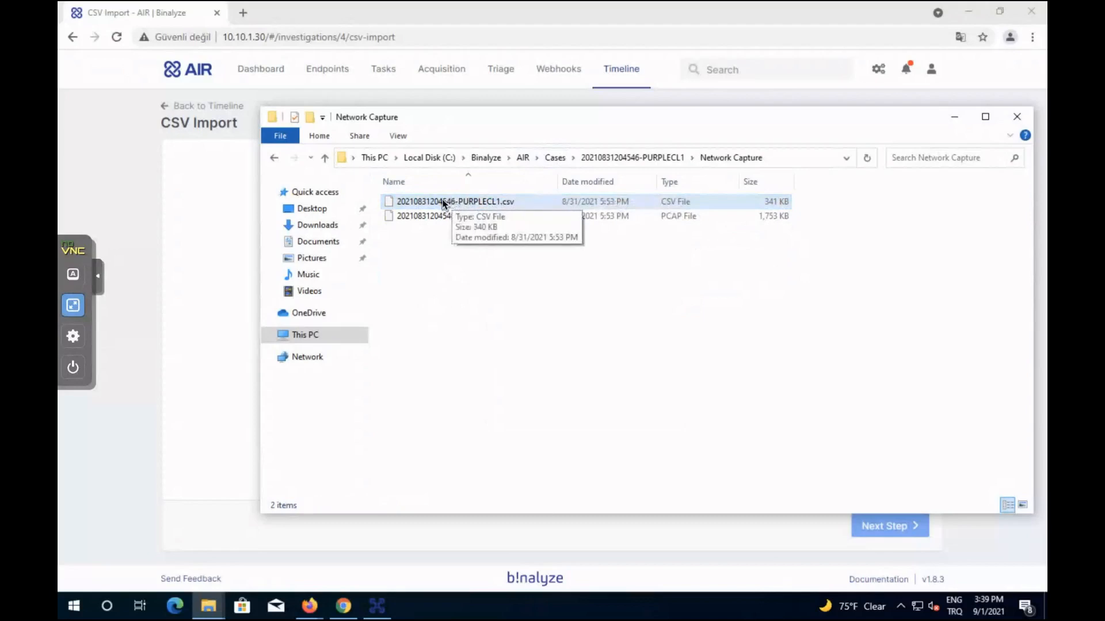
{"action": "left_click", "coordinate": [443, 202]}
{"action": "right_click", "coordinate": [443, 203]}
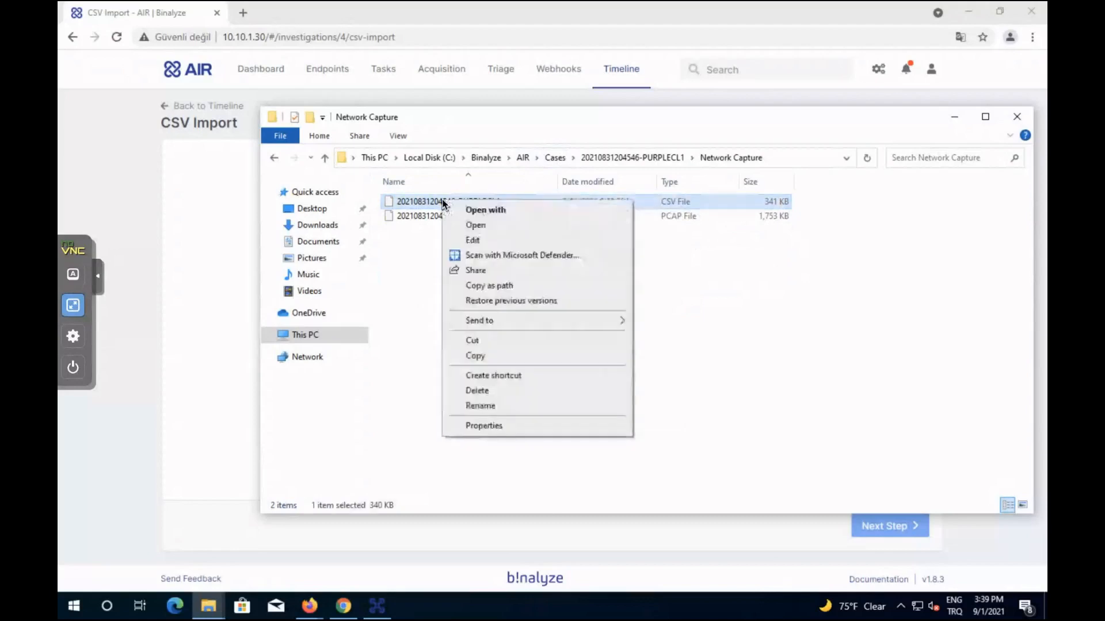
{"action": "left_click", "coordinate": [513, 287]}
{"action": "left_click", "coordinate": [195, 272]}
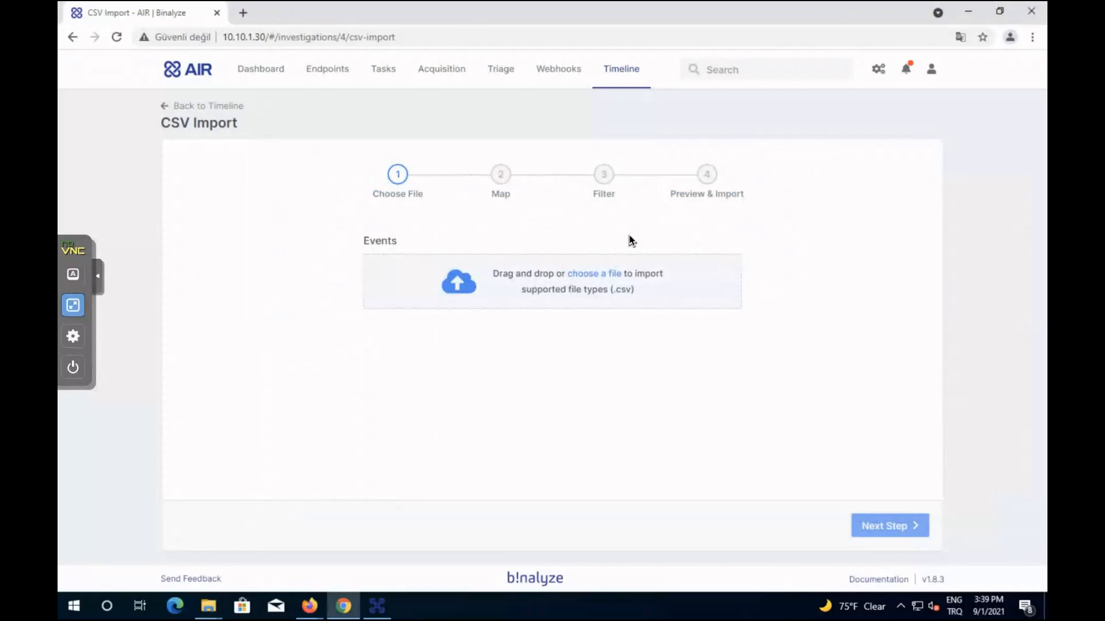
{"action": "left_click", "coordinate": [594, 274]}
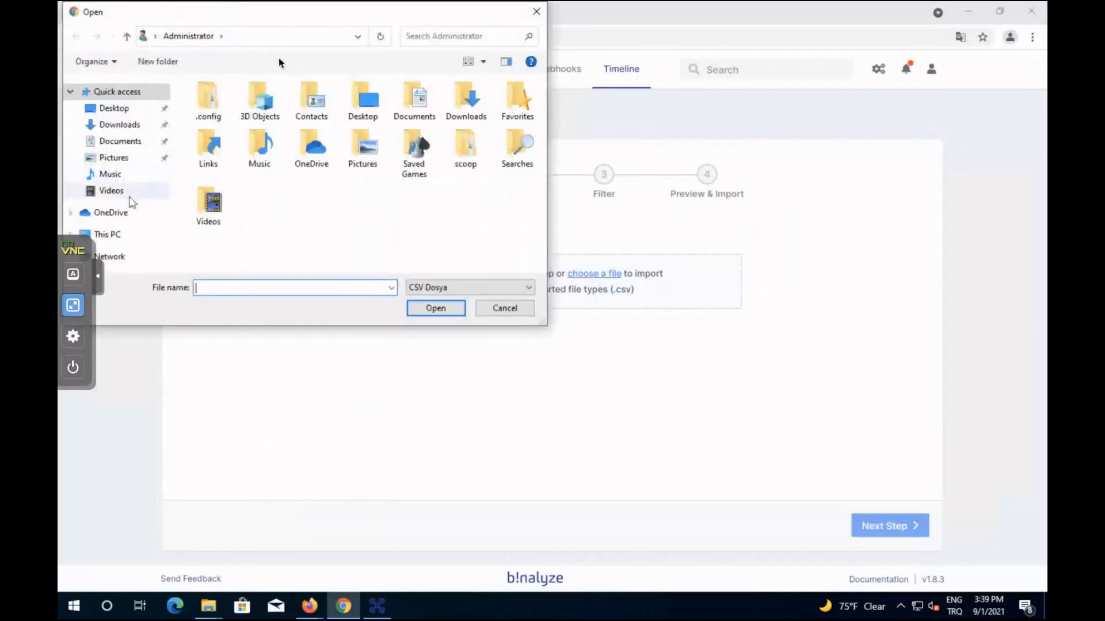
{"action": "left_click", "coordinate": [253, 37]}
{"action": "right_click", "coordinate": [253, 39]}
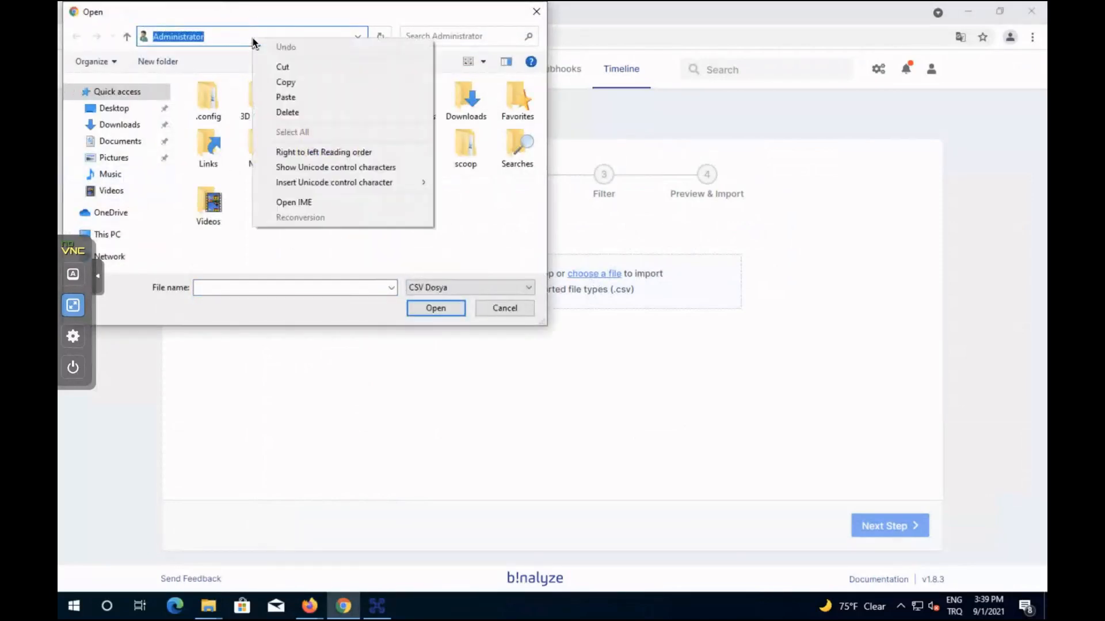
{"action": "left_click", "coordinate": [299, 97]}
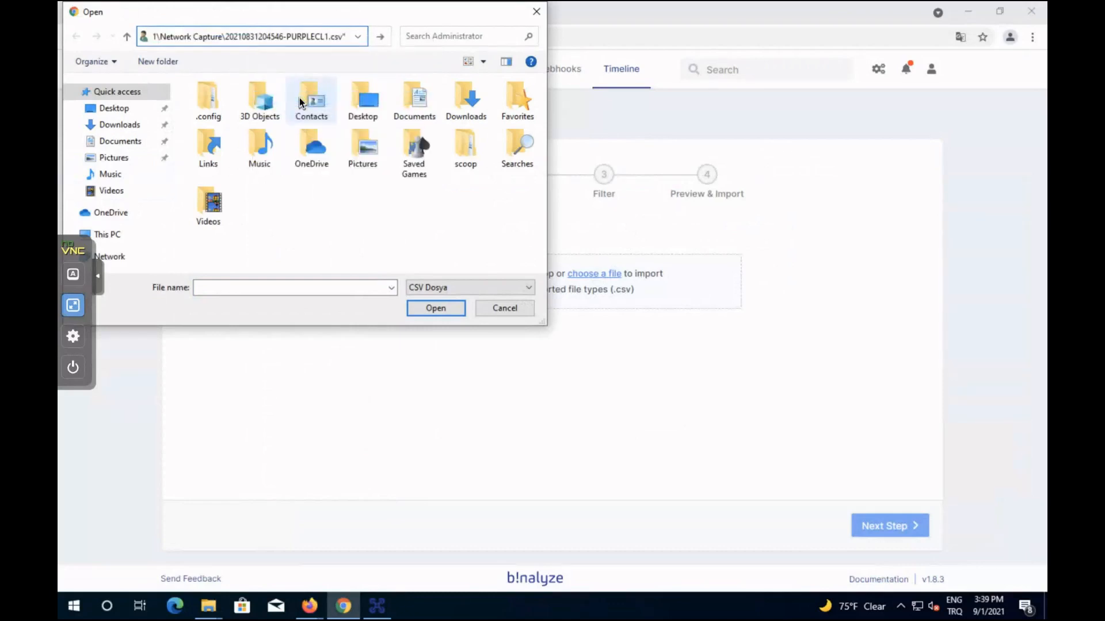
{"action": "key", "text": "ctrl+a"}
{"action": "key", "text": "super+c"}
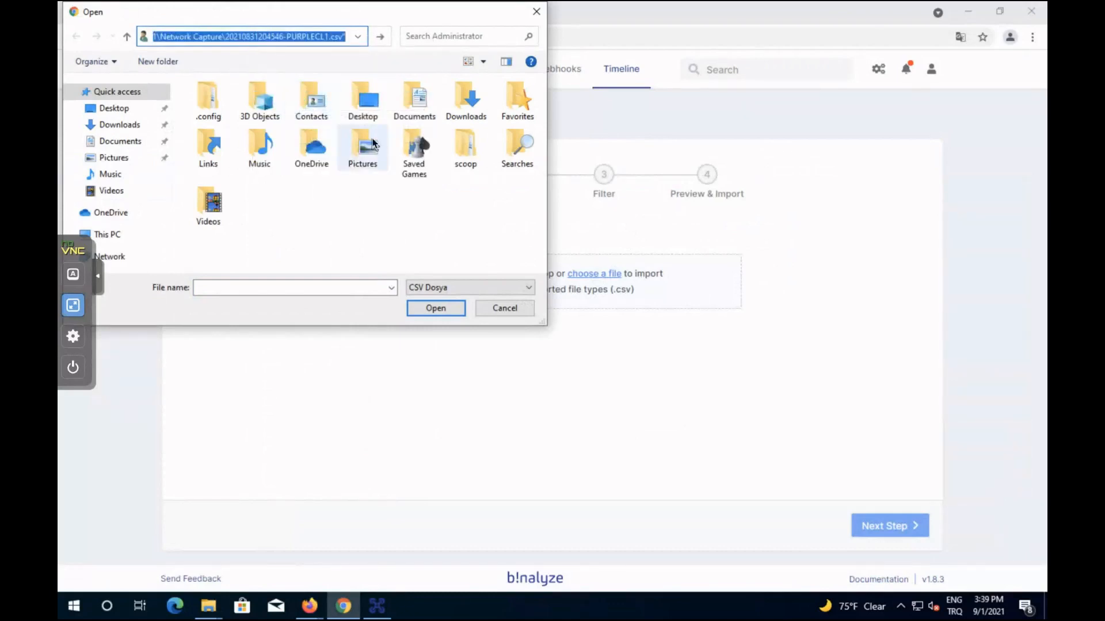
{"action": "key", "text": "Return"}
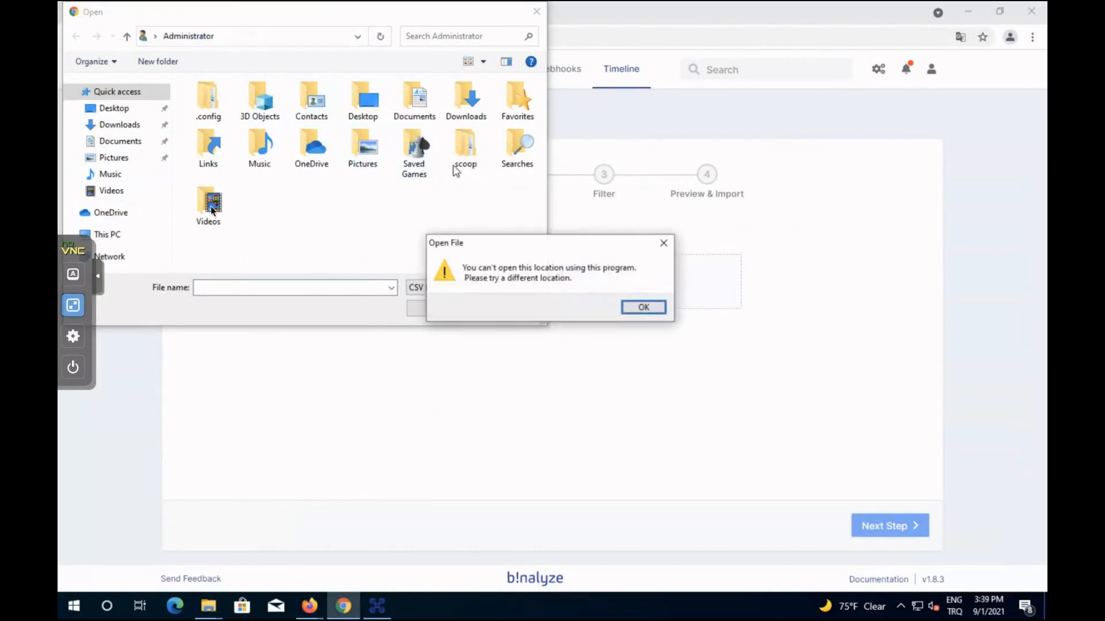
{"action": "left_click", "coordinate": [640, 306]}
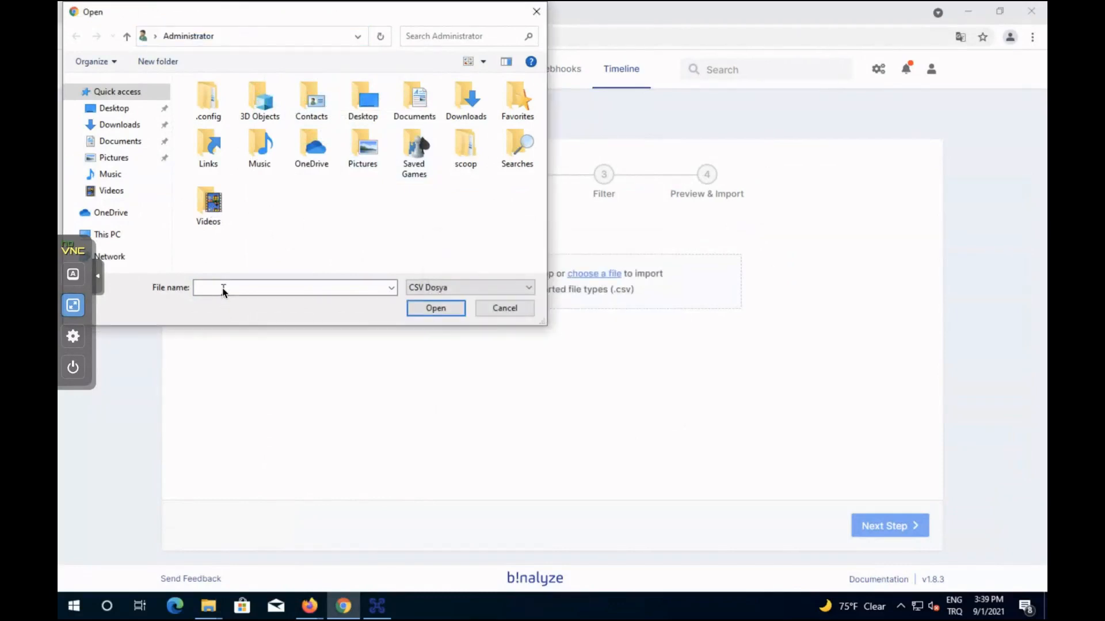
{"action": "right_click", "coordinate": [225, 288]}
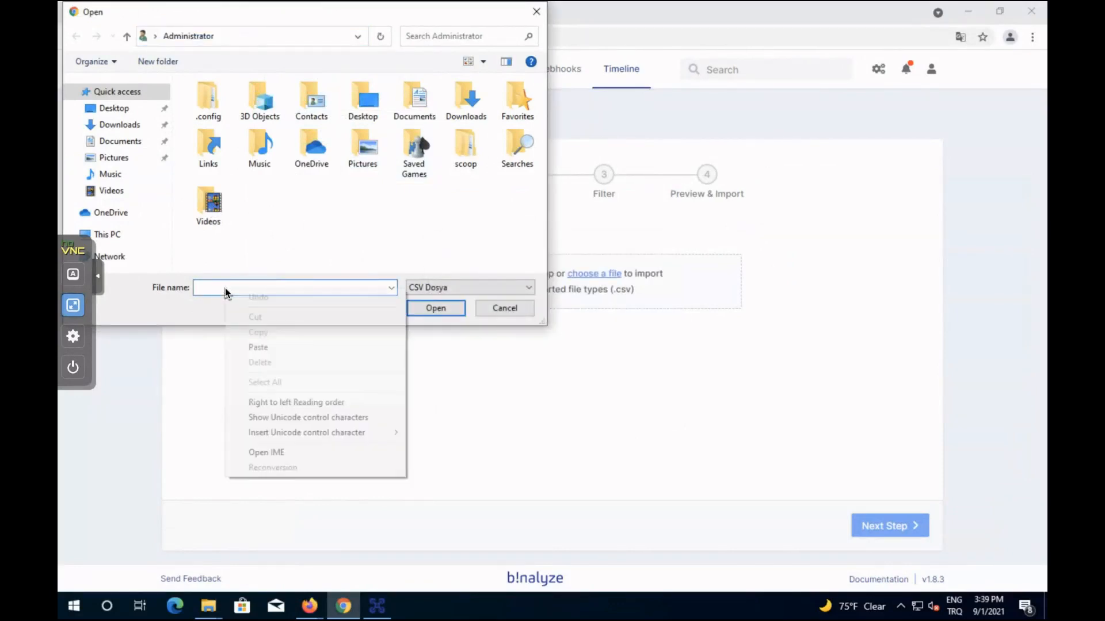
{"action": "left_click", "coordinate": [264, 346]}
{"action": "key", "text": "Return"}
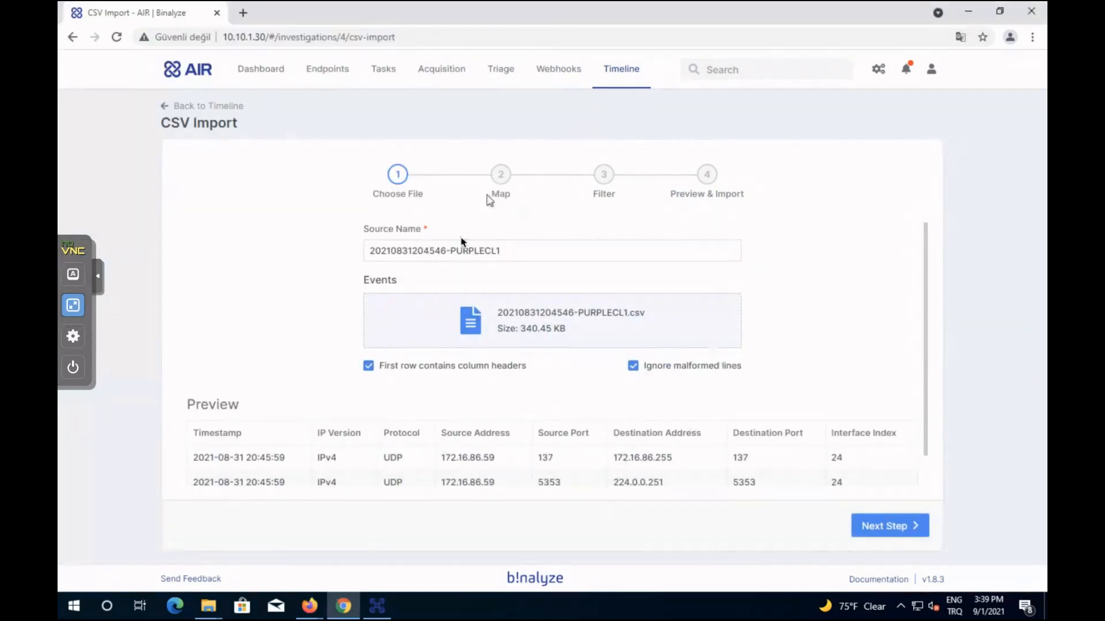
Replace the Source Name with NetFlow and continue to the Map step.
{"action": "left_click", "coordinate": [498, 251]}
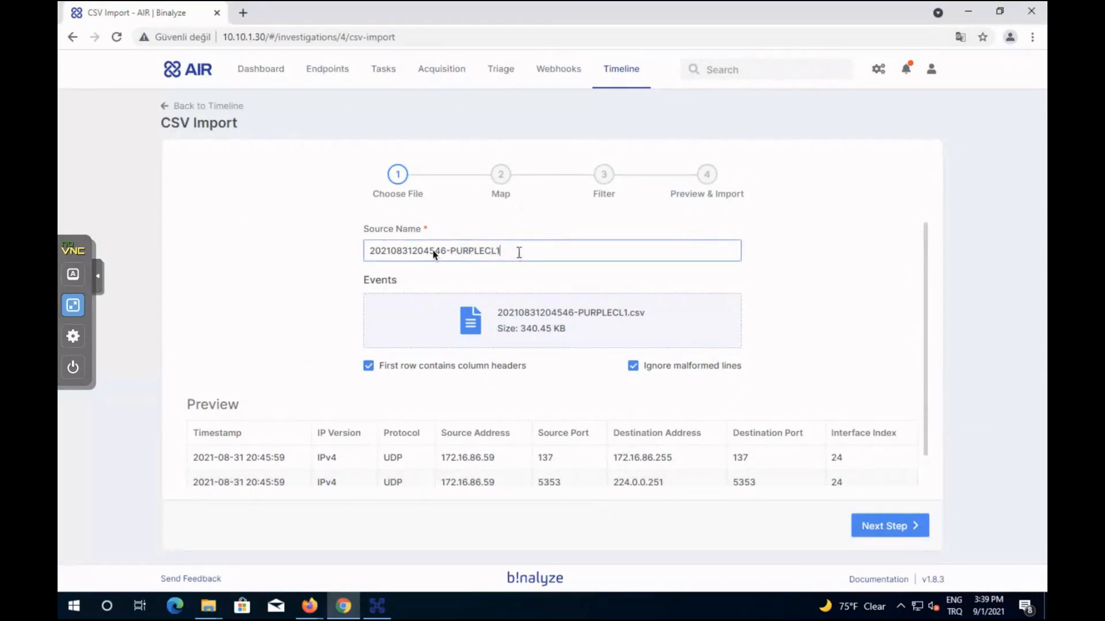
{"action": "left_click_drag", "start_coordinate": [521, 253], "coordinate": [346, 253]}
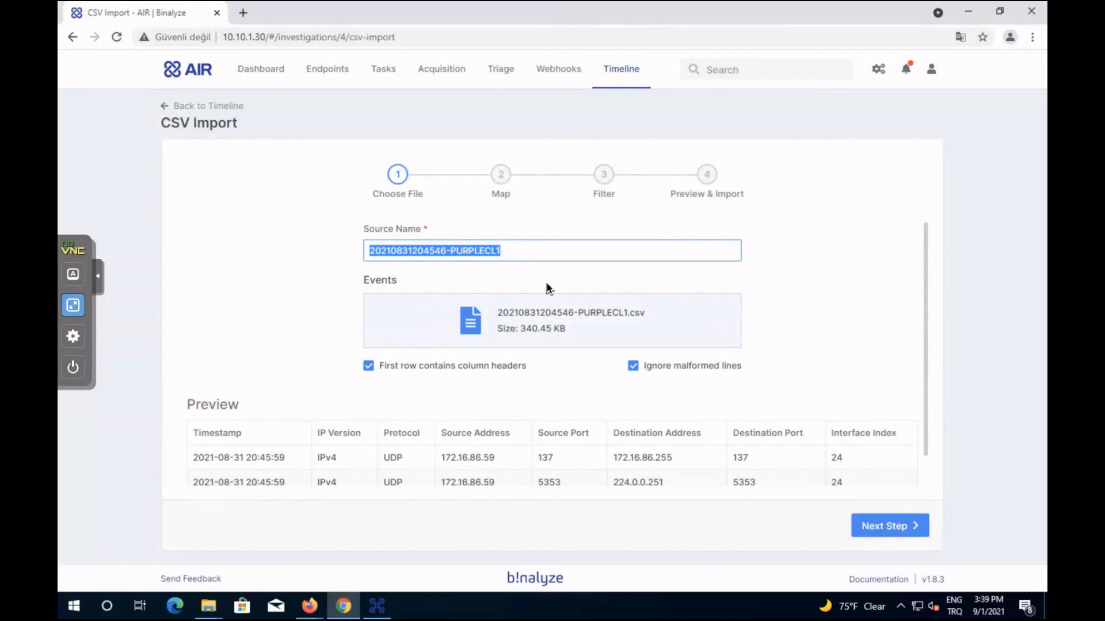
{"action": "type", "text": "NetF"}
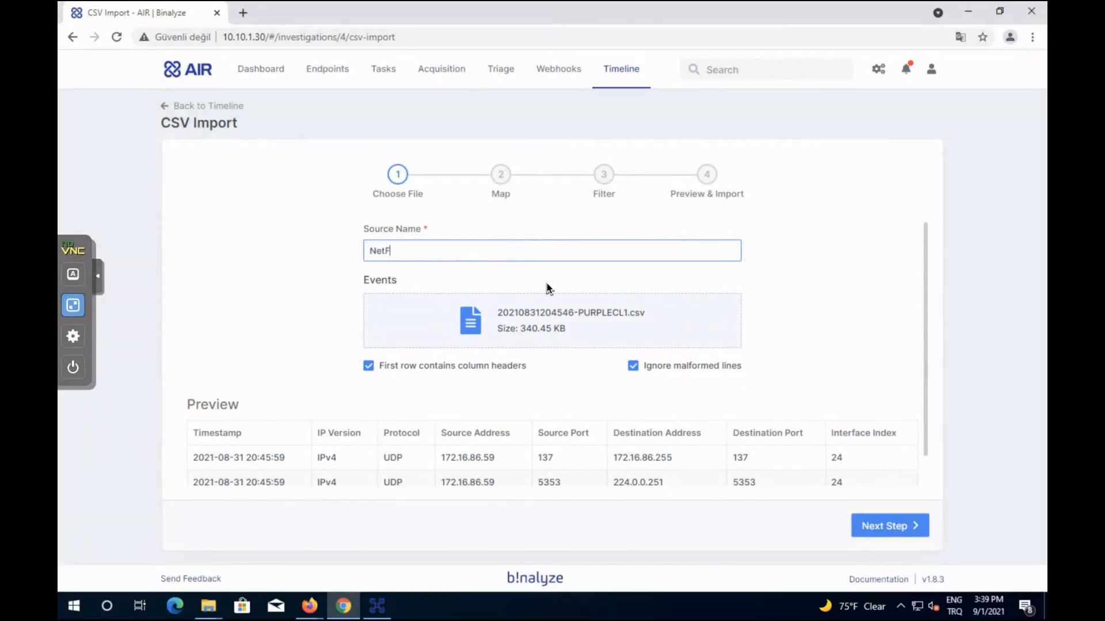
{"action": "type", "text": "low"}
{"action": "left_click", "coordinate": [900, 524]}
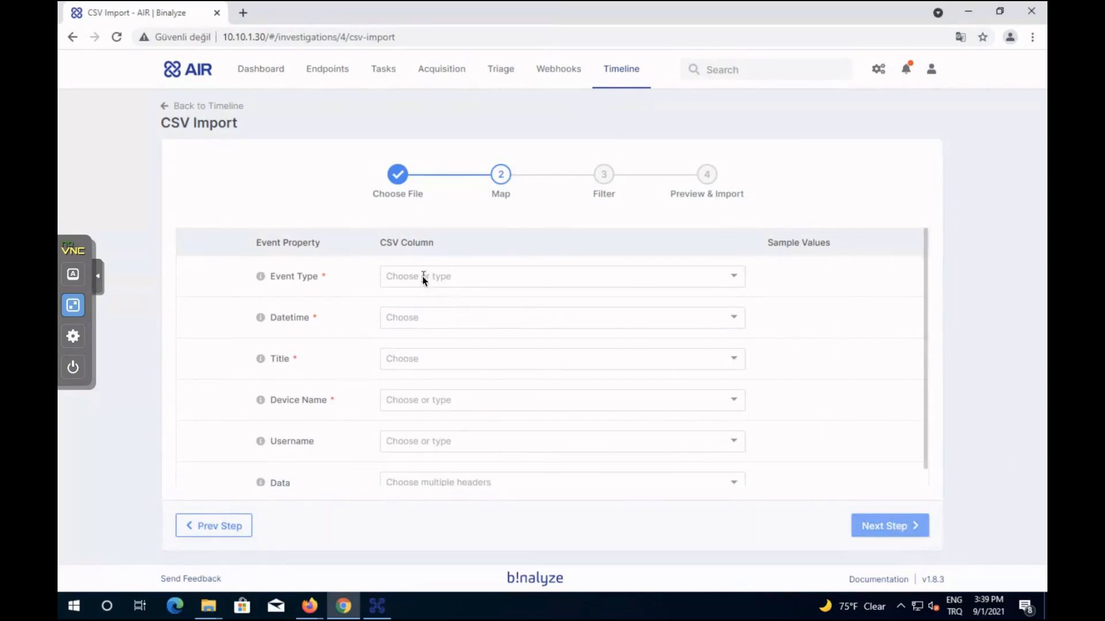
Set Event Type to Connection, Datetime to Timestamp, and Title to Destination Address.
{"action": "left_click", "coordinate": [423, 276]}
{"action": "type", "text": "C"}
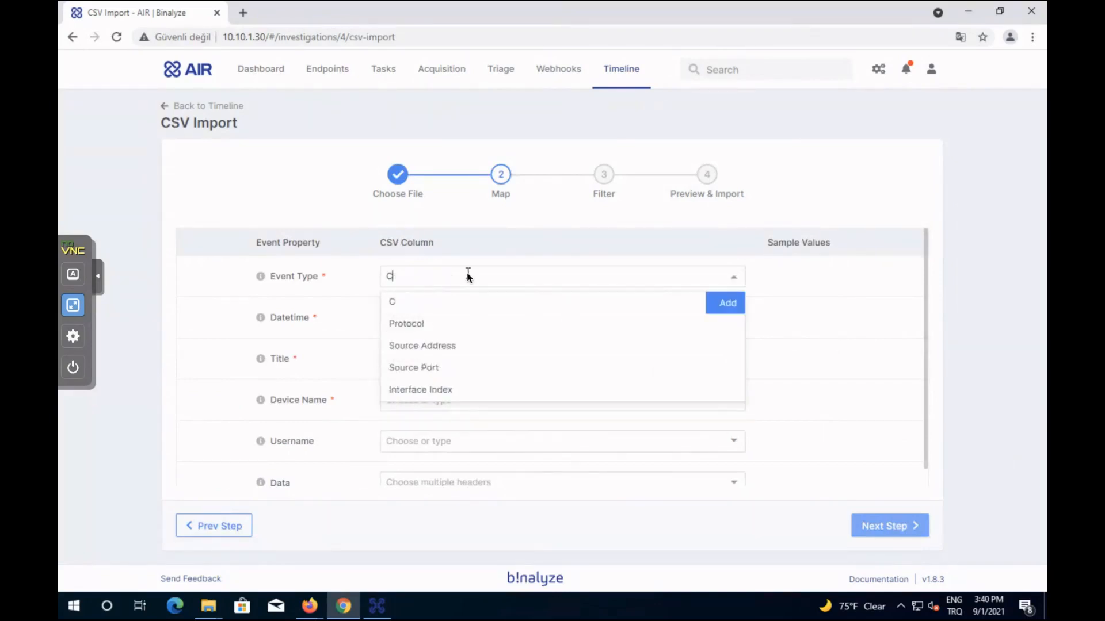
{"action": "type", "text": "onnection"}
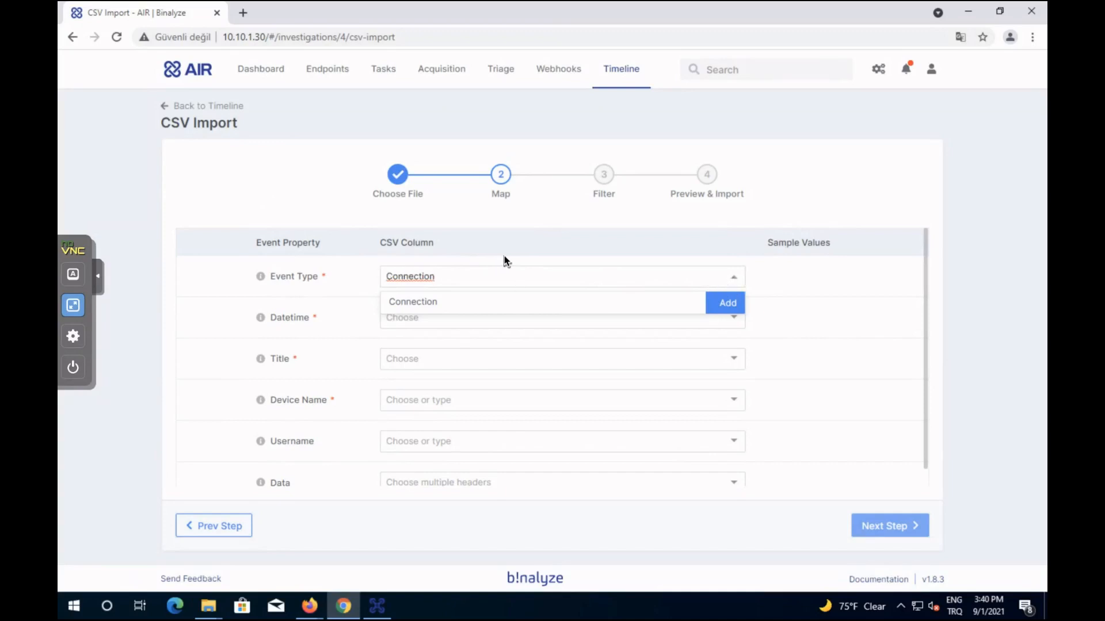
{"action": "key", "text": "Return"}
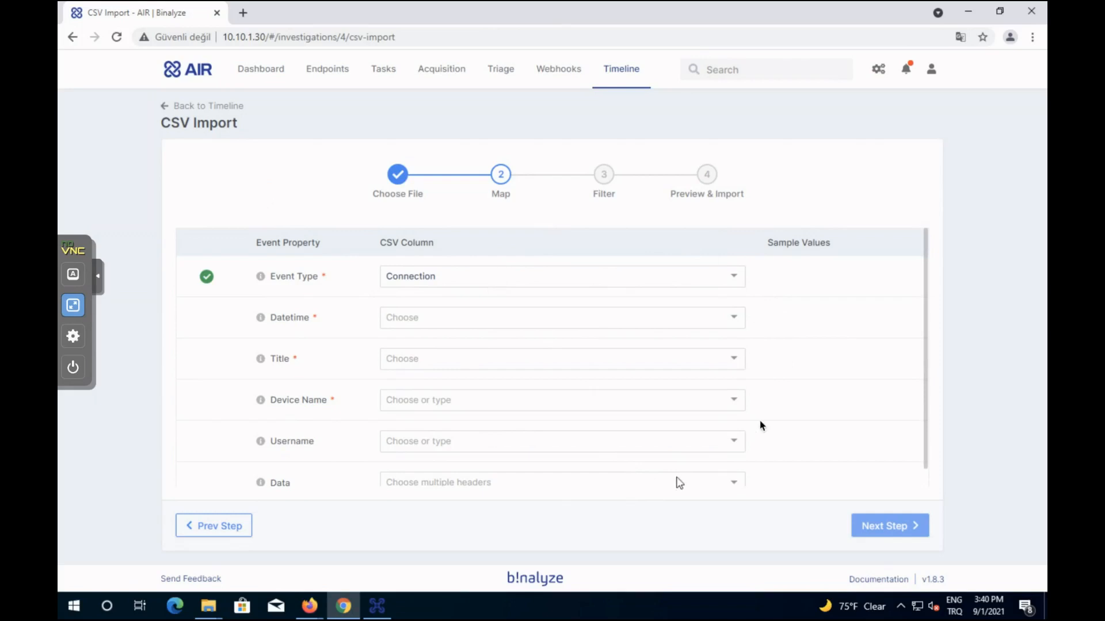
{"action": "left_click", "coordinate": [734, 323]}
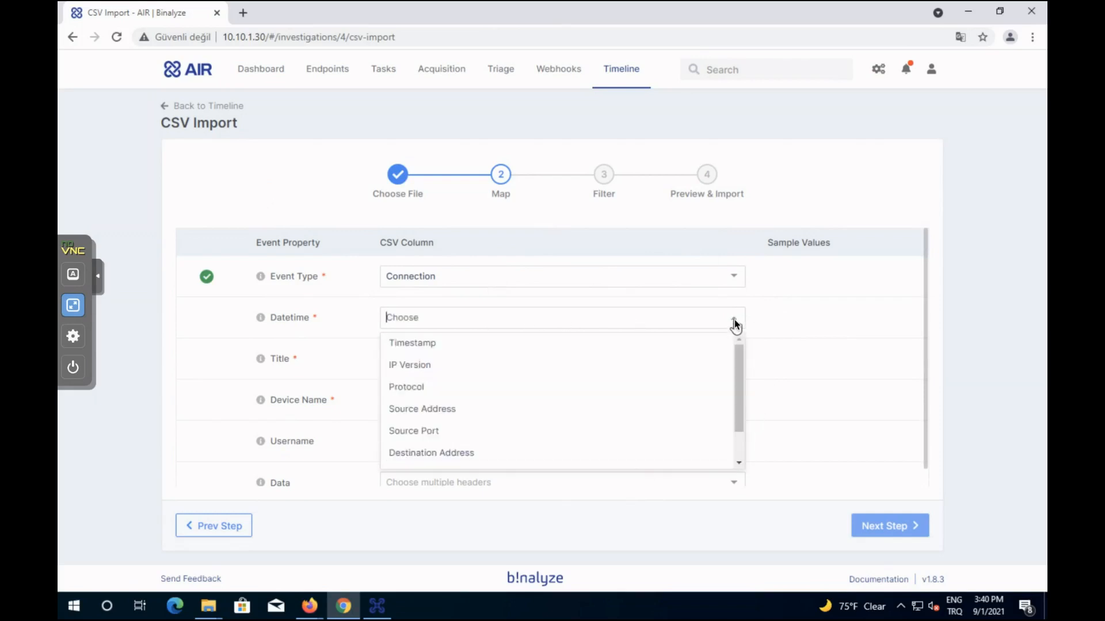
{"action": "left_click", "coordinate": [455, 345]}
{"action": "left_click", "coordinate": [464, 360]}
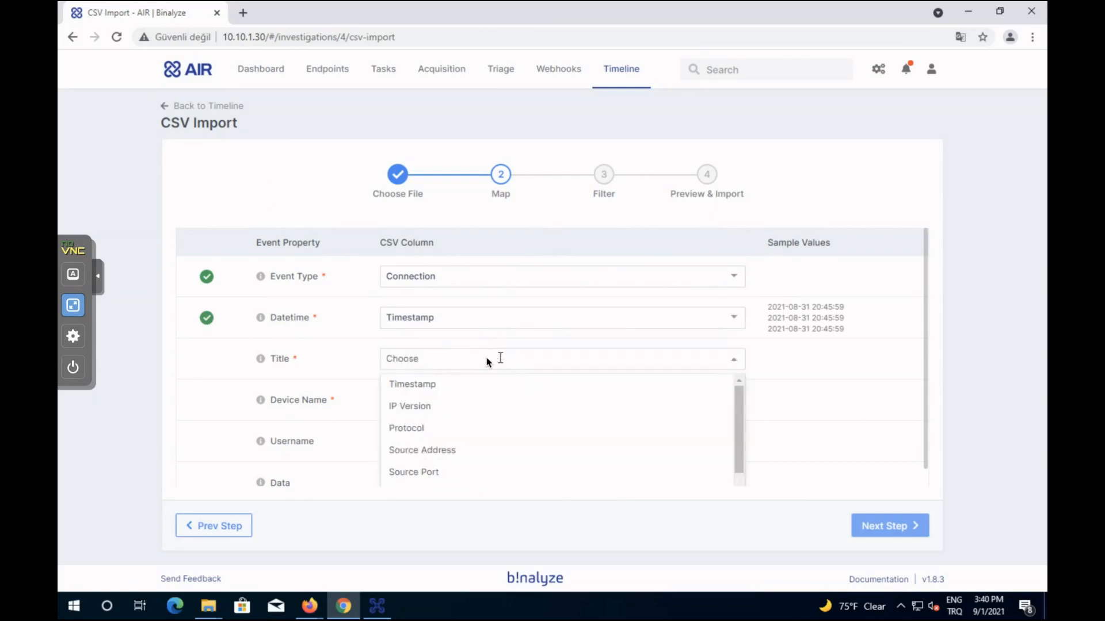
{"action": "scroll", "coordinate": [472, 410], "scroll_direction": "down", "scroll_amount": 2}
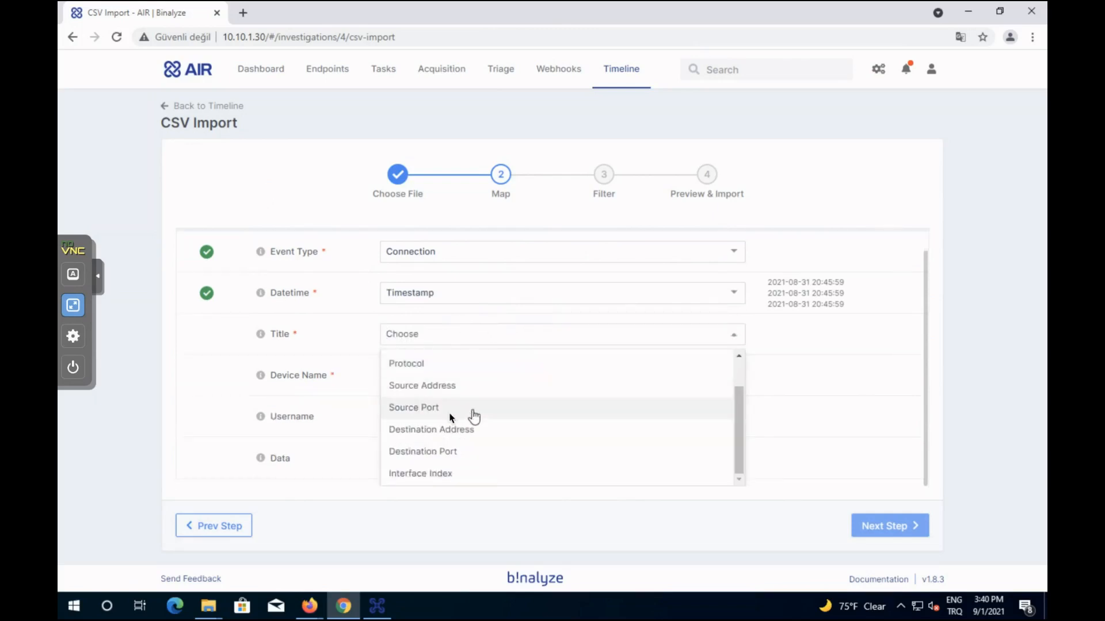
{"action": "left_click", "coordinate": [438, 429]}
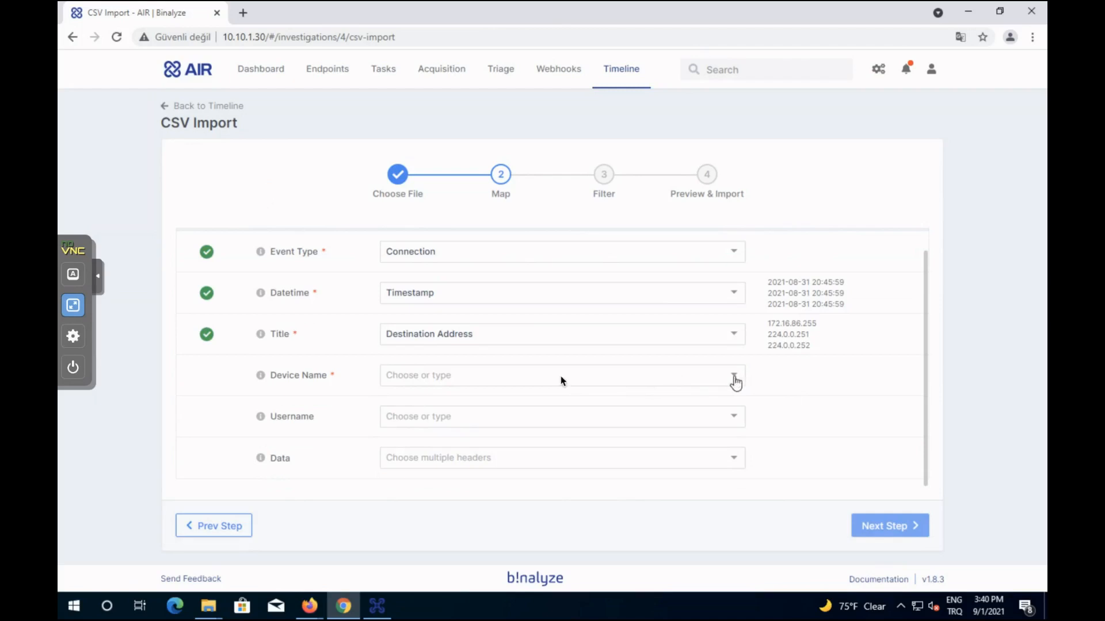
Set Device Name to PurpleLAB1, include all columns in Data, and continue to Filter.
{"action": "left_click", "coordinate": [533, 378]}
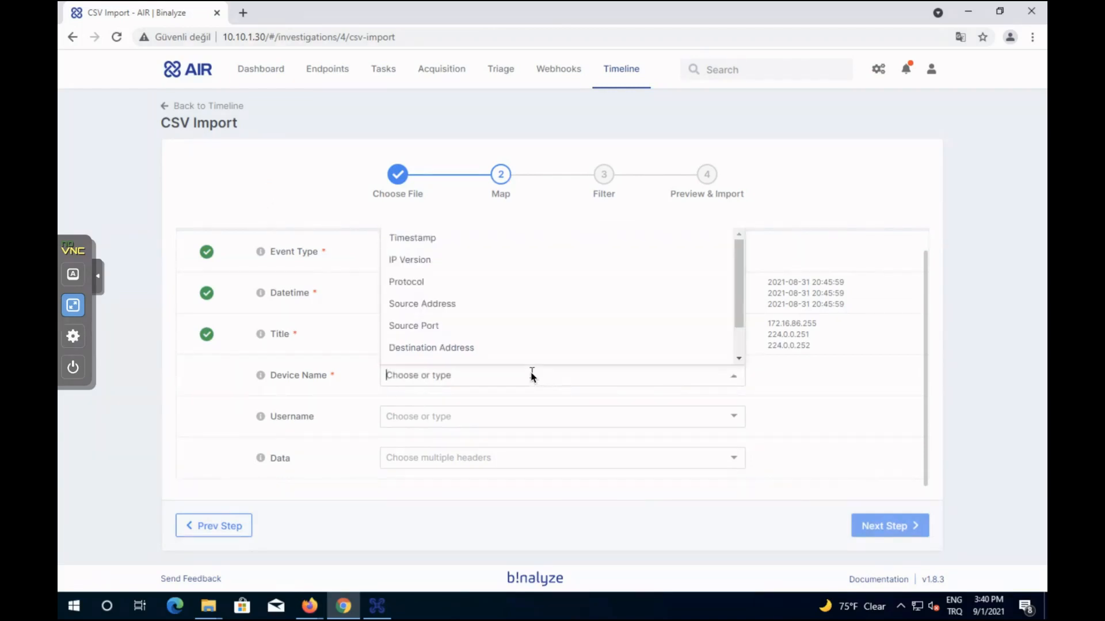
{"action": "type", "text": "Purple"}
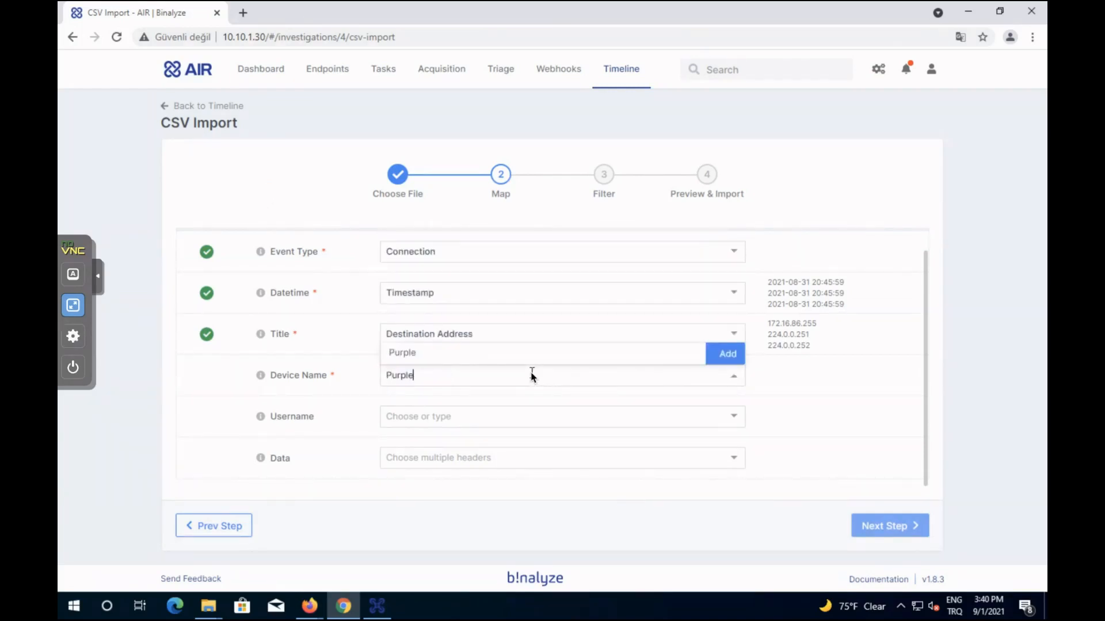
{"action": "type", "text": "LAB1"}
{"action": "key", "text": "Return"}
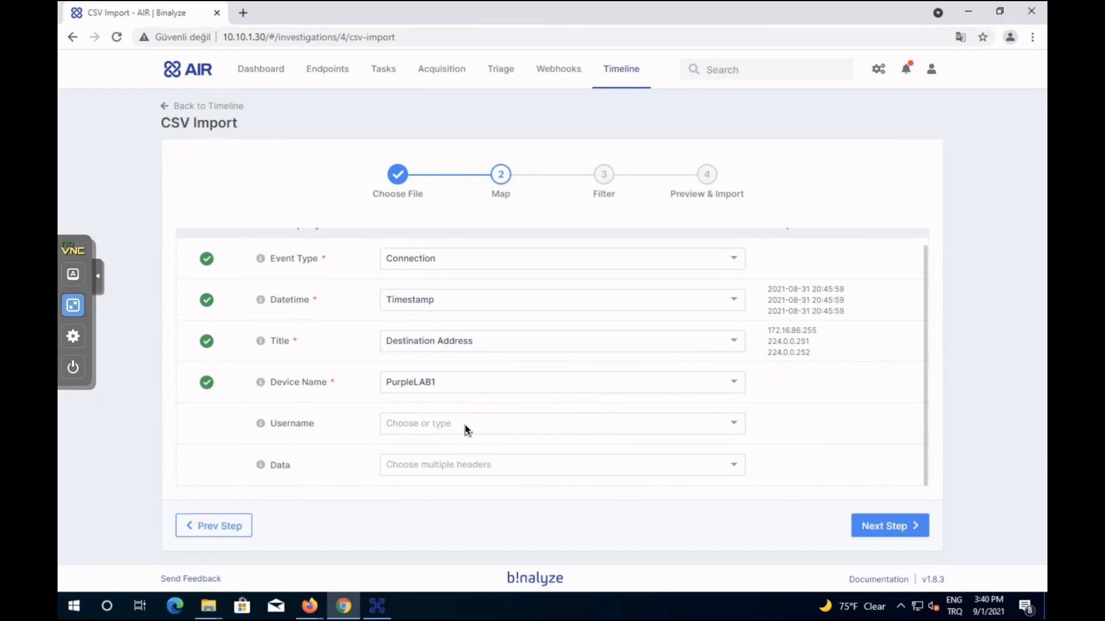
{"action": "left_click", "coordinate": [421, 467]}
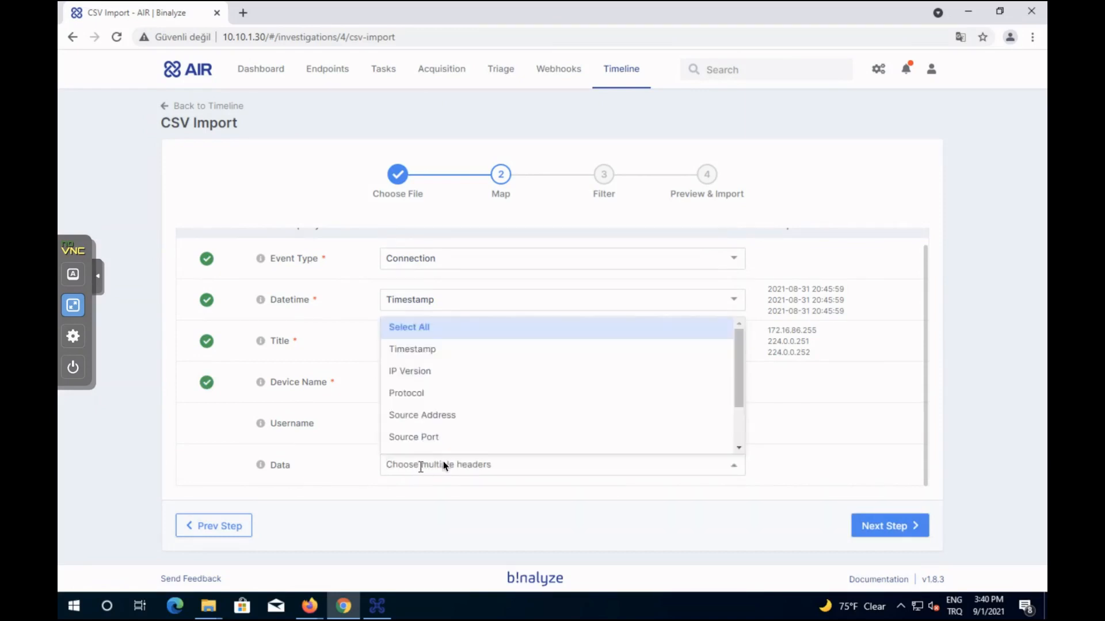
{"action": "left_click", "coordinate": [420, 329]}
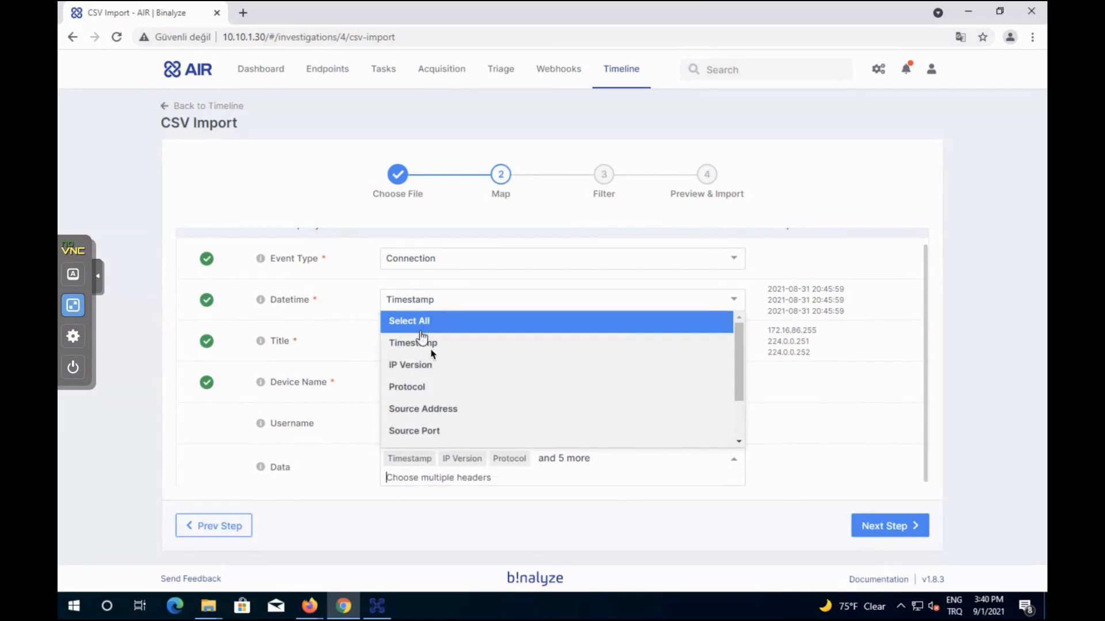
{"action": "left_click", "coordinate": [805, 460]}
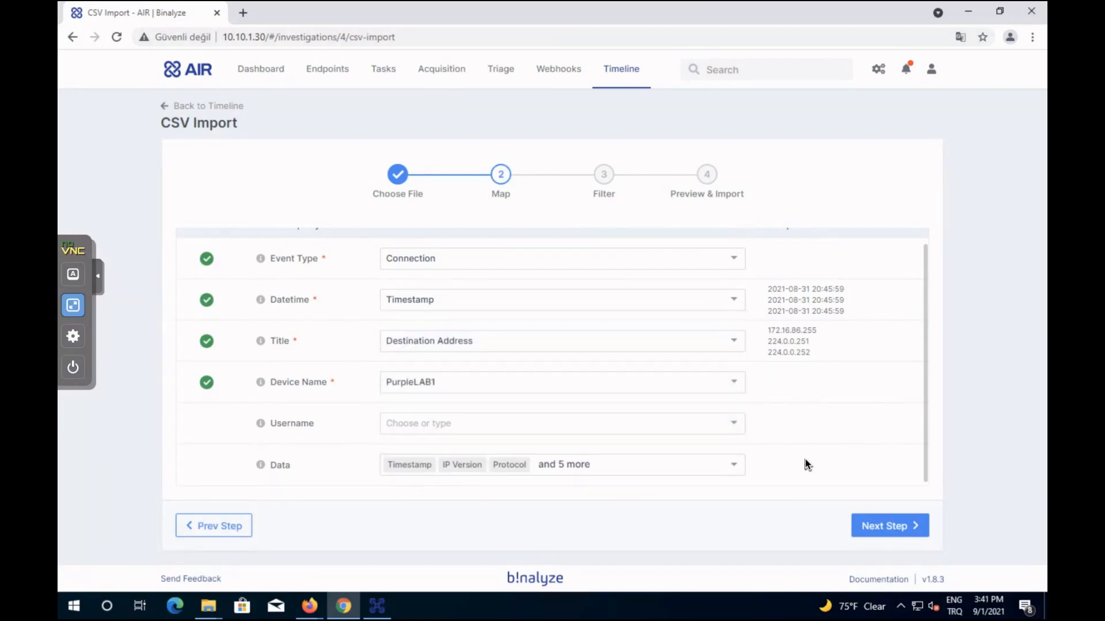
{"action": "left_click", "coordinate": [898, 527]}
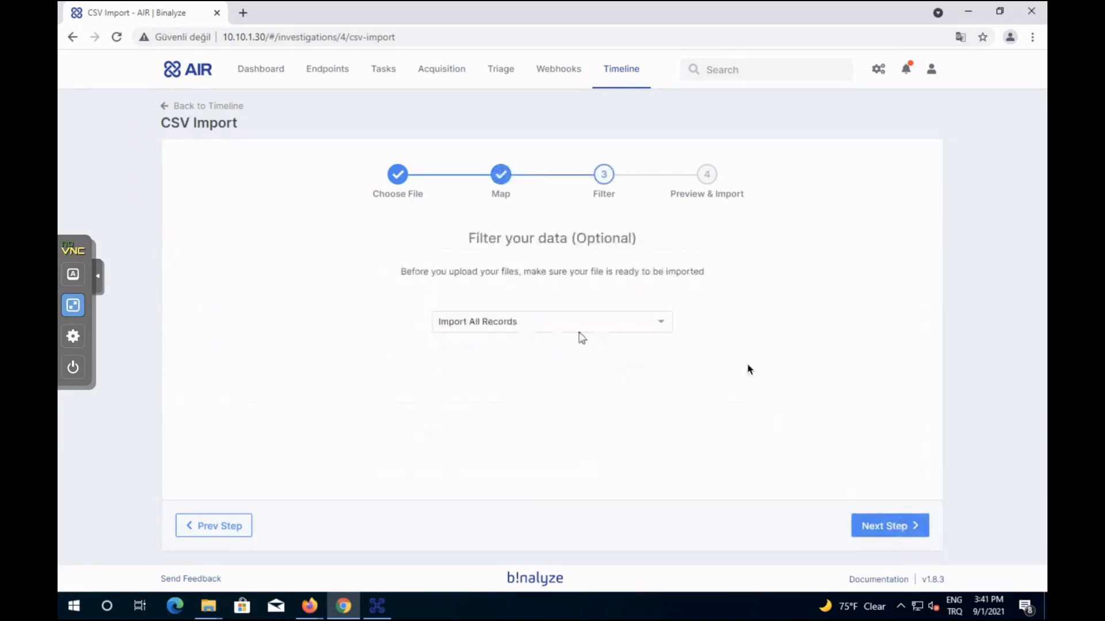
Import all 4.780 records unfiltered and open the PURPLECL1 timeline, now 48.587 events.
{"action": "left_click", "coordinate": [885, 528]}
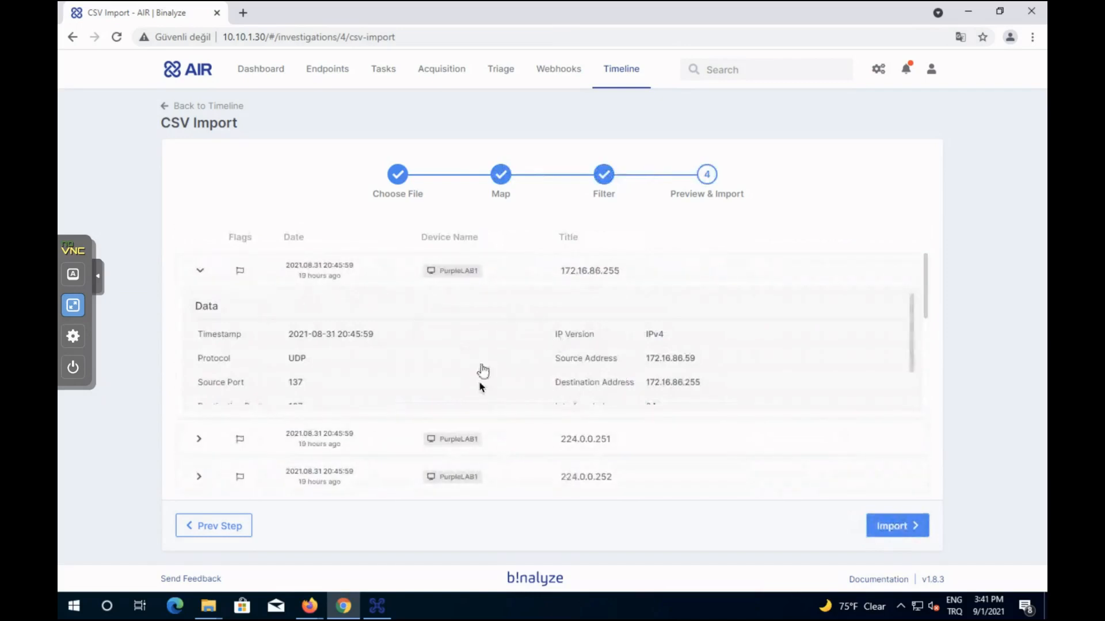
{"action": "left_click", "coordinate": [906, 533]}
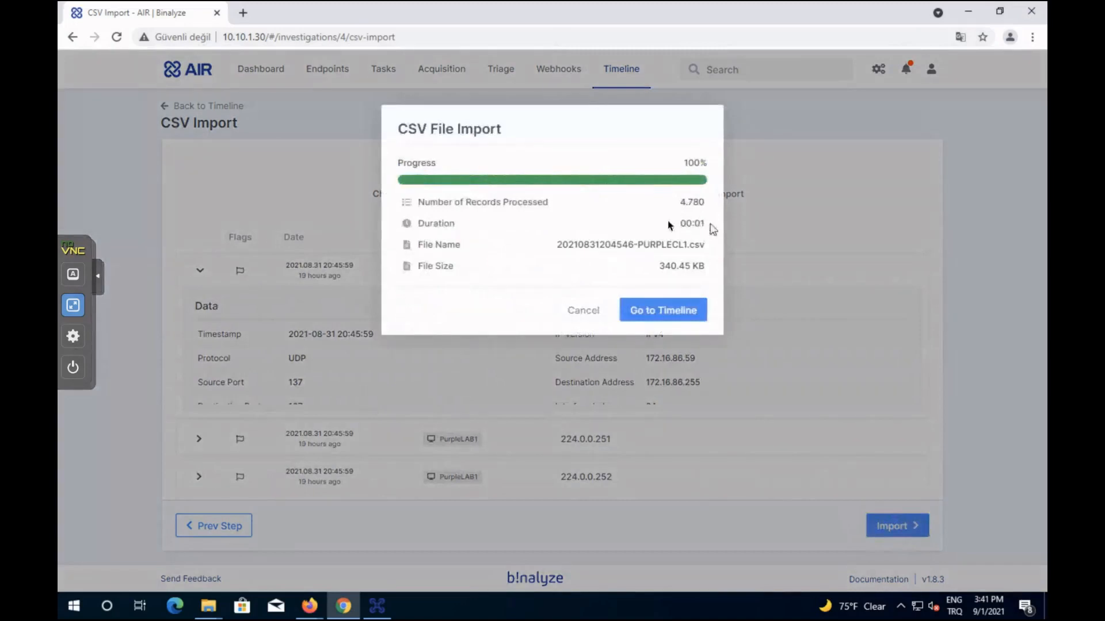
{"action": "left_click", "coordinate": [666, 311]}
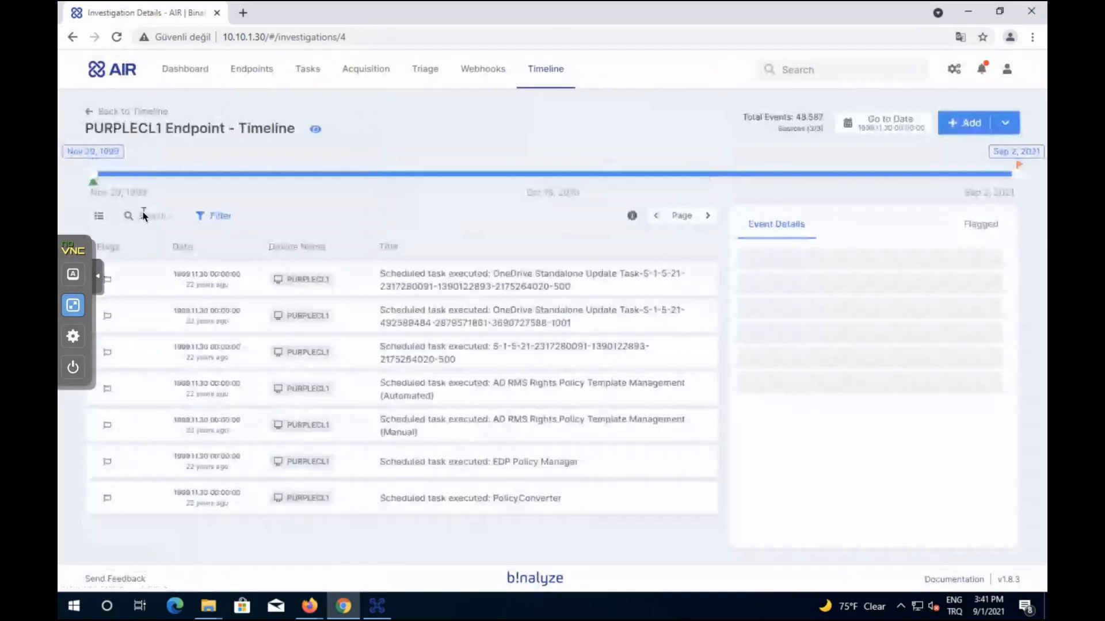
Search the timeline for software_update, scroll through the matches, then go back to the Dashboard.
{"action": "left_click", "coordinate": [148, 217]}
{"action": "type", "text": "software"}
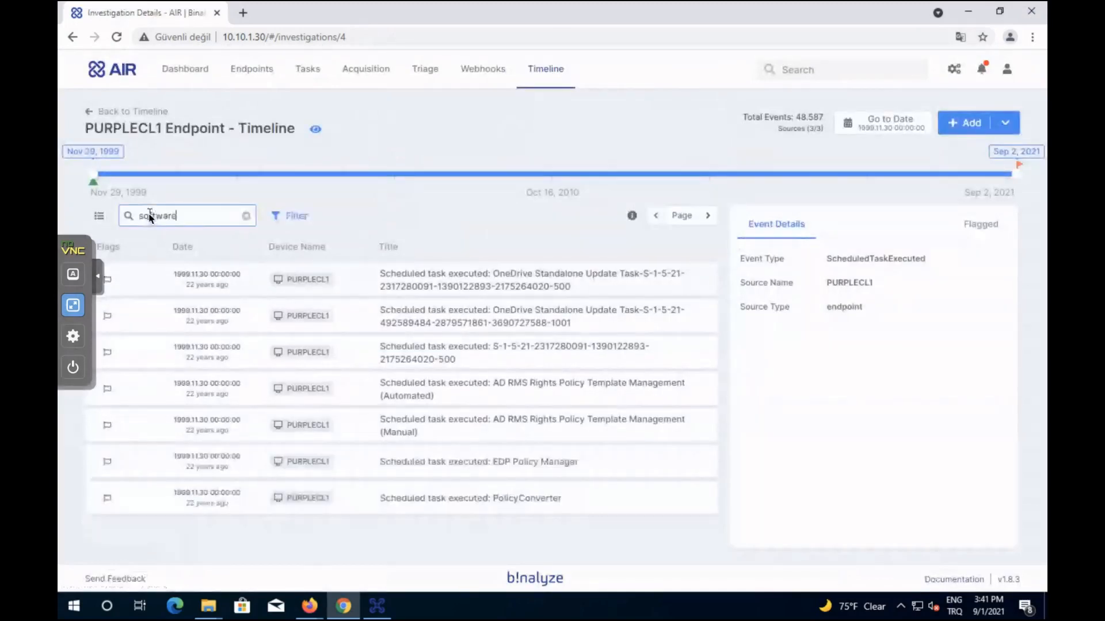
{"action": "key", "text": "Return"}
{"action": "type", "text": "_update"}
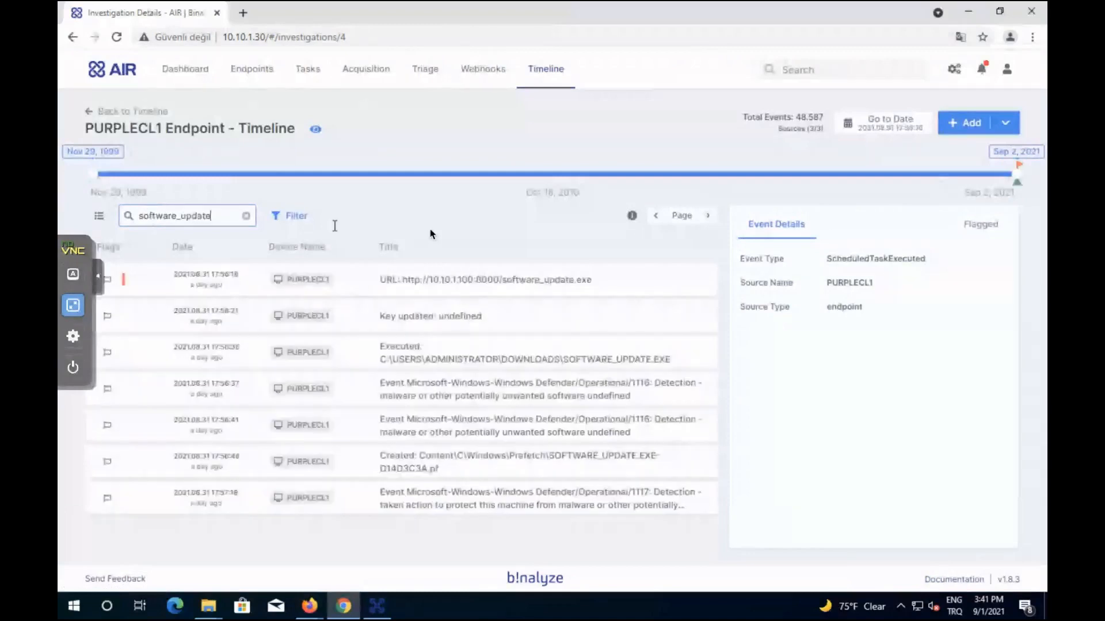
{"action": "key", "text": "Return"}
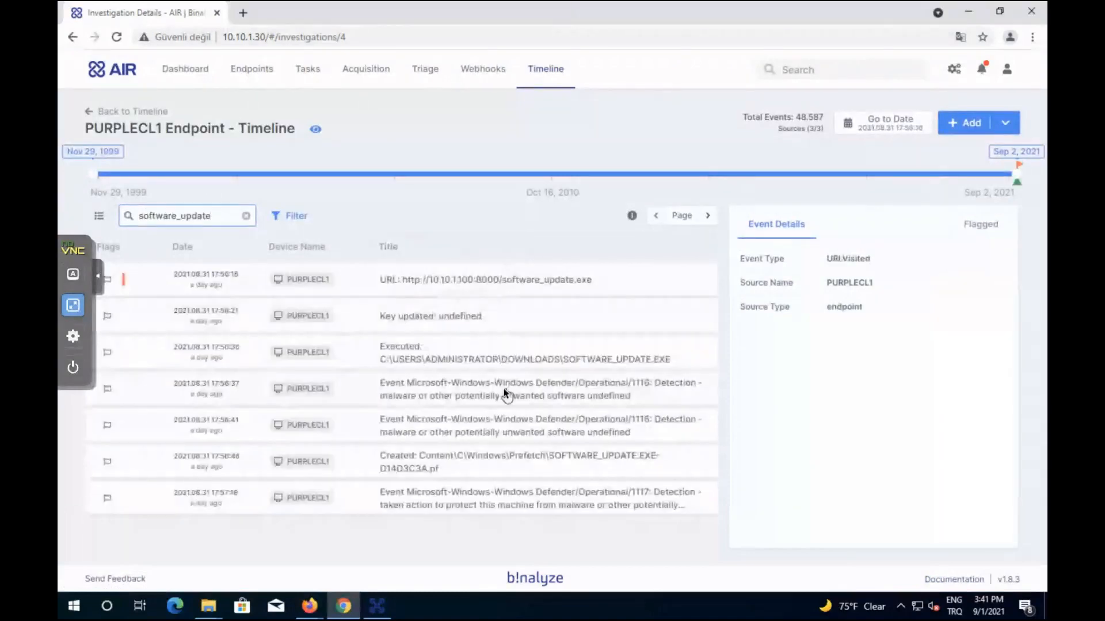
{"action": "scroll", "coordinate": [471, 377], "scroll_direction": "down", "scroll_amount": 3}
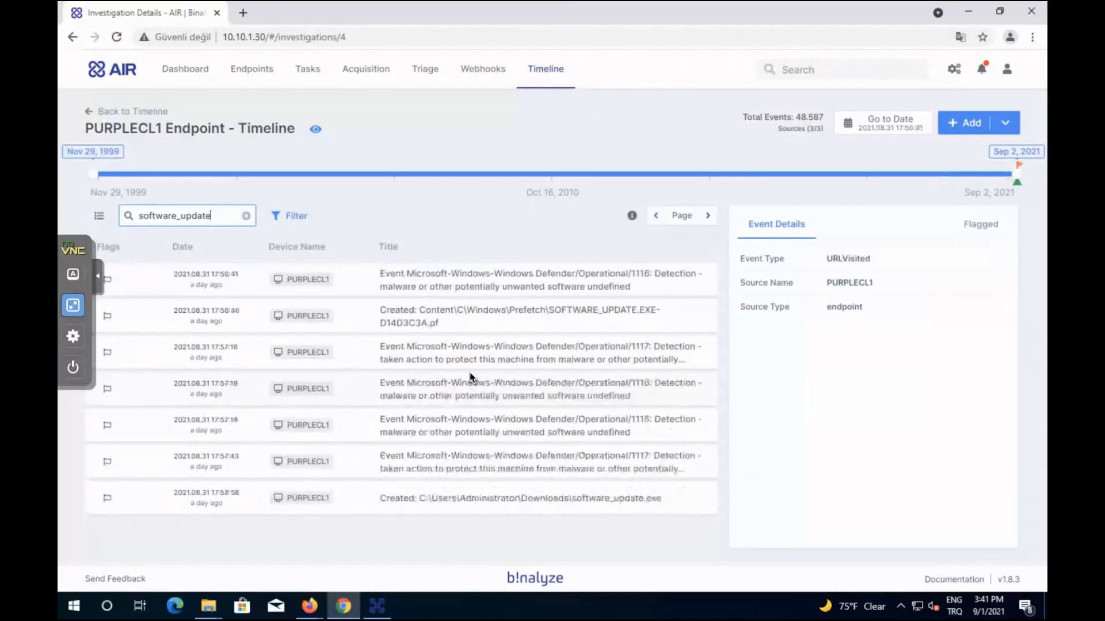
{"action": "scroll", "coordinate": [471, 377], "scroll_direction": "down", "scroll_amount": 5}
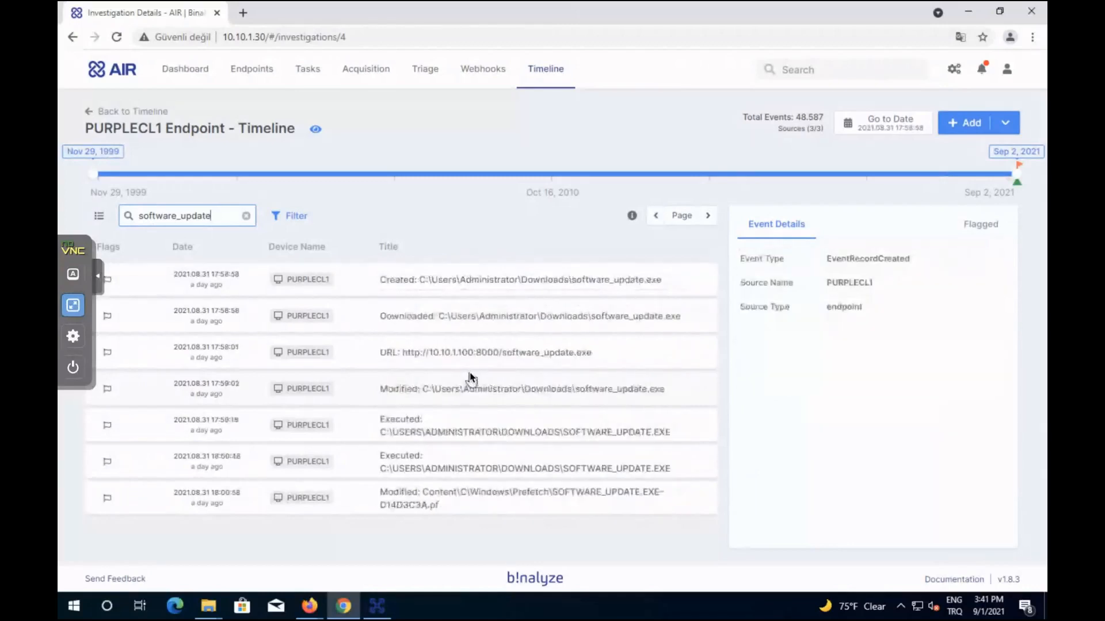
{"action": "scroll", "coordinate": [471, 378], "scroll_direction": "down", "scroll_amount": 1}
{"action": "scroll", "coordinate": [471, 378], "scroll_direction": "down", "scroll_amount": 4}
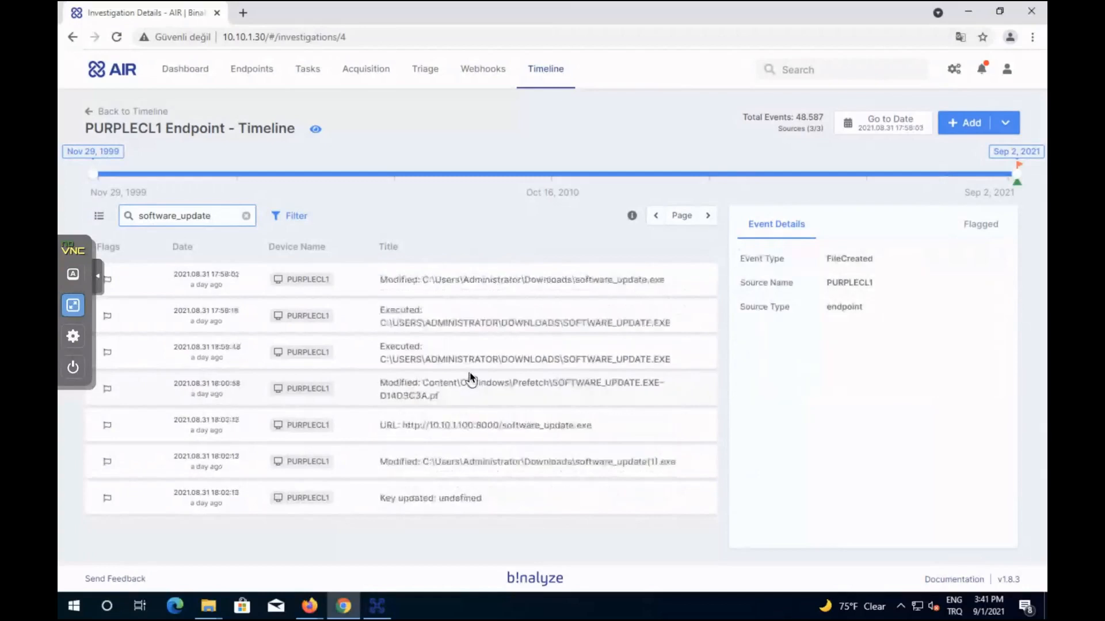
{"action": "scroll", "coordinate": [471, 378], "scroll_direction": "down", "scroll_amount": 5}
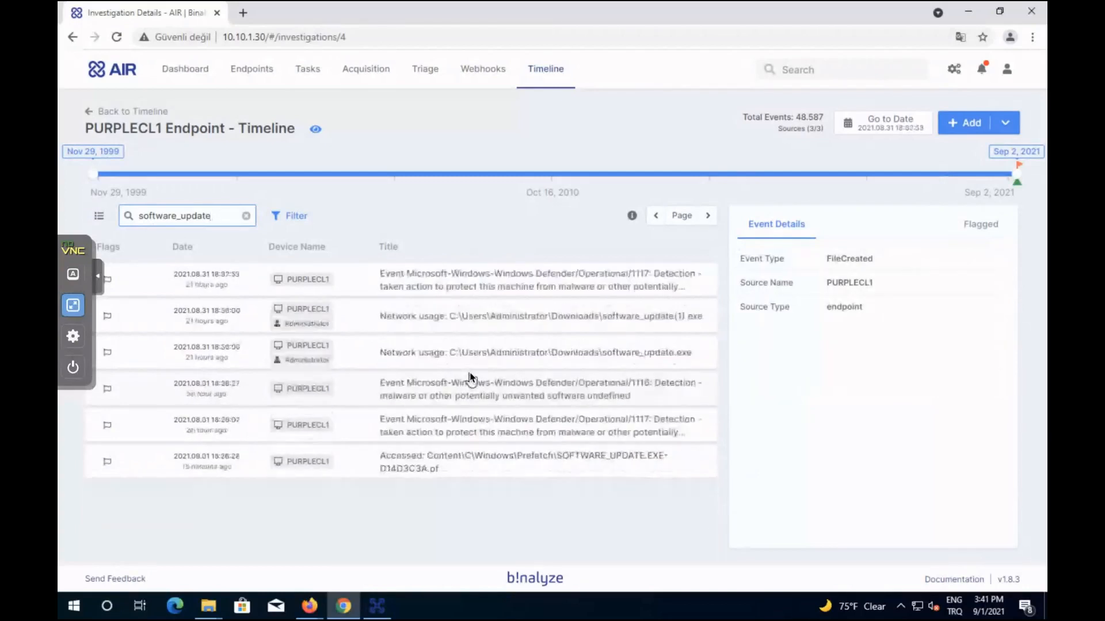
{"action": "left_click", "coordinate": [414, 119]}
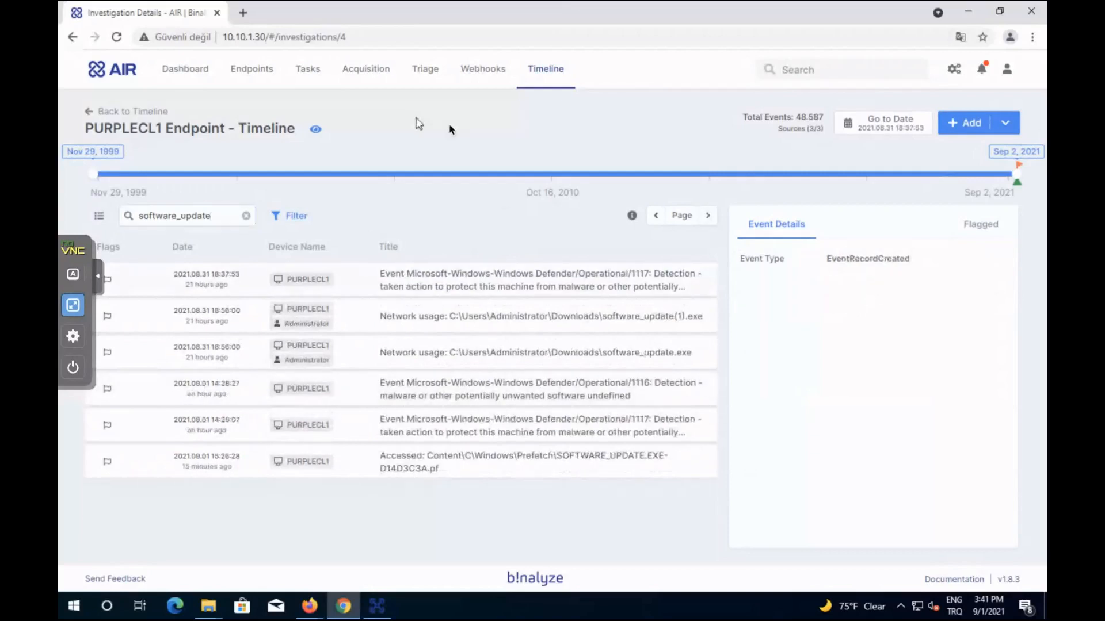
{"action": "left_click", "coordinate": [174, 77]}
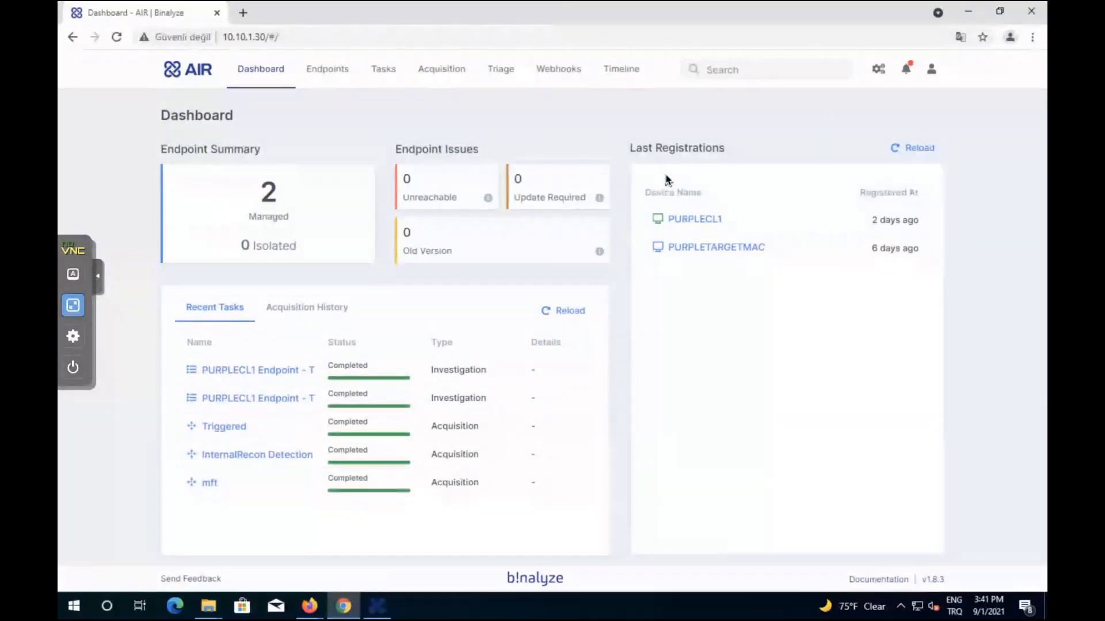
{"action": "key", "text": "ctrl+Up"}
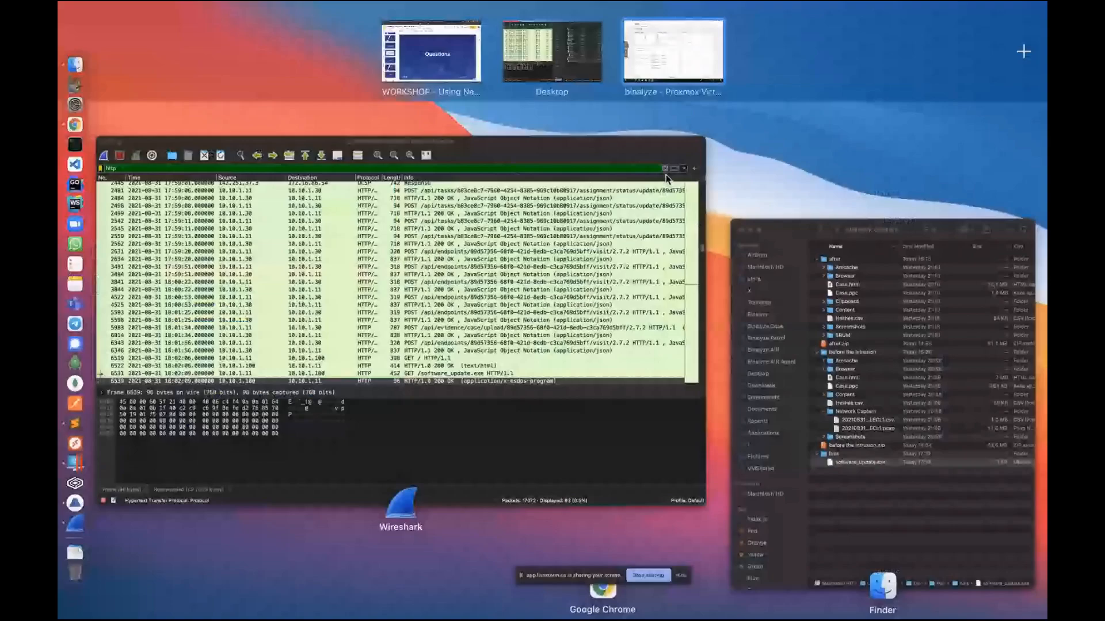
{"action": "left_click", "coordinate": [431, 51]}
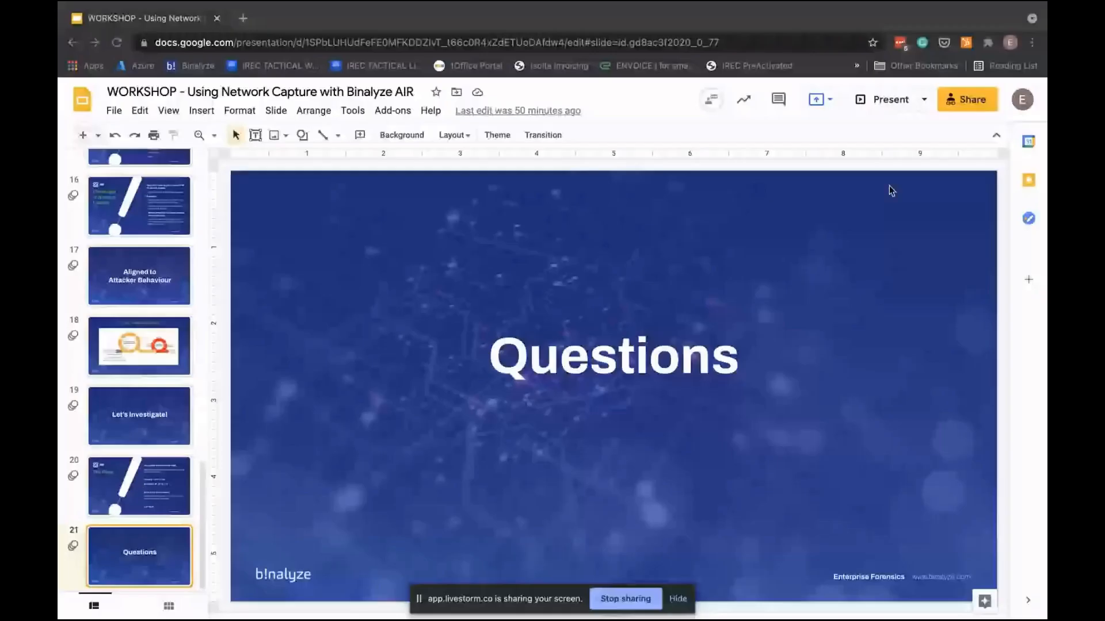
{"action": "key", "text": "super+Return"}
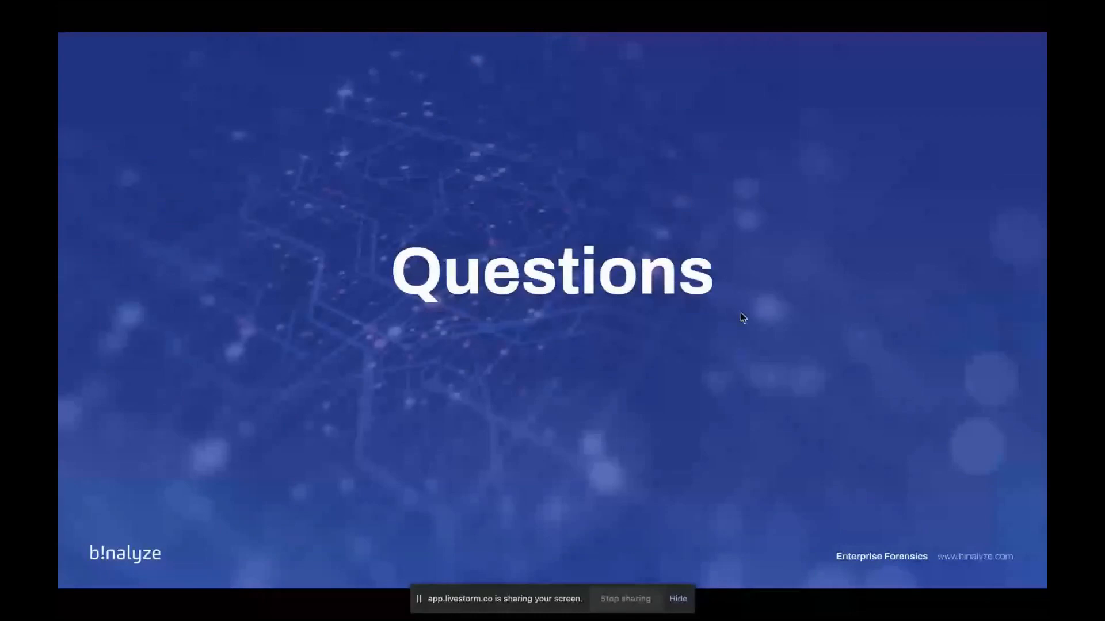
{"action": "key", "text": "ctrl+Up"}
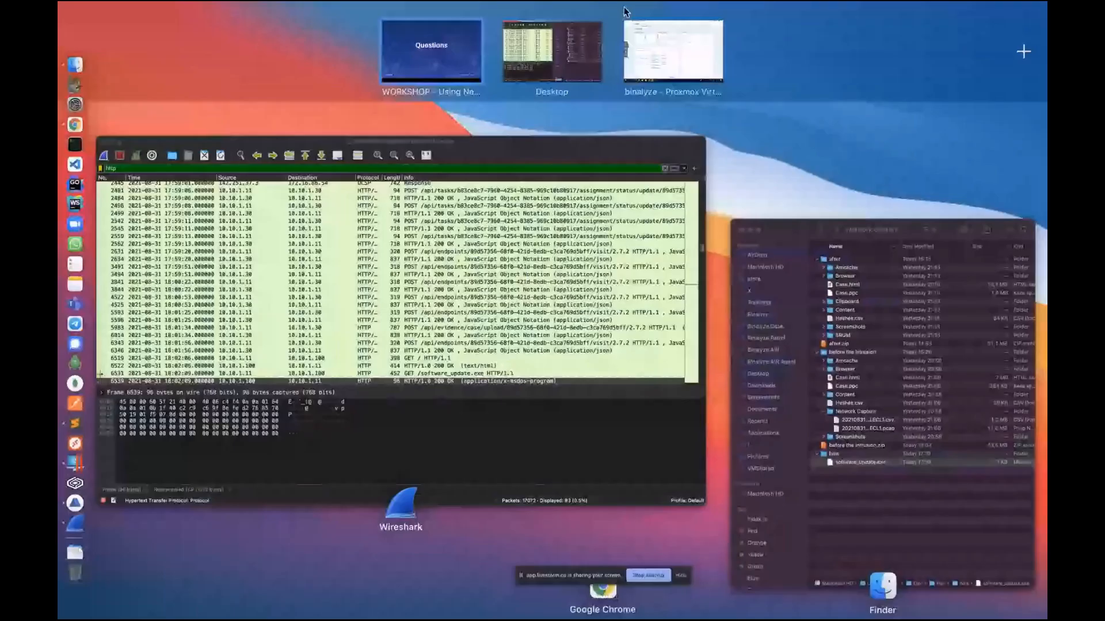
{"action": "left_click", "coordinate": [628, 26]}
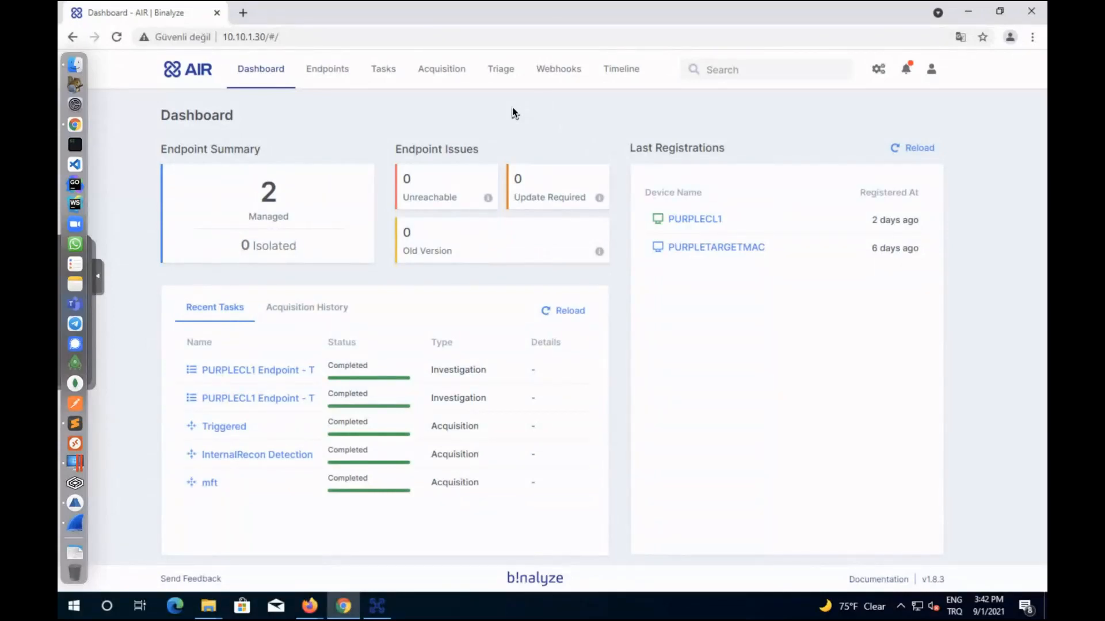
Create and save a File System triage rule 'Software Update' from the Find by Hash example.
{"action": "left_click", "coordinate": [506, 71]}
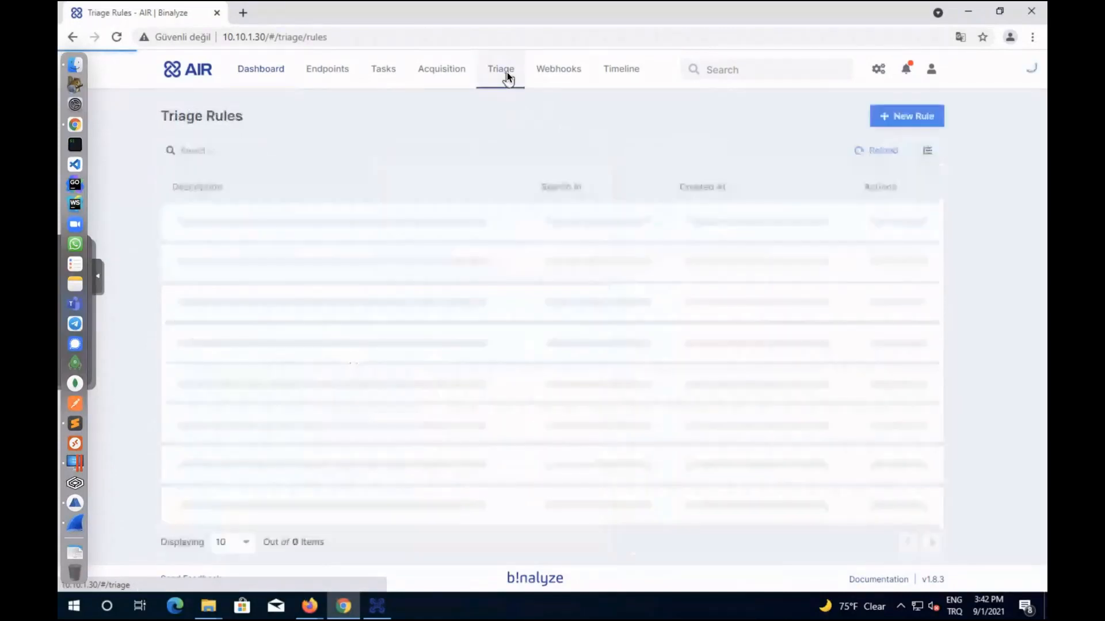
{"action": "left_click", "coordinate": [915, 118]}
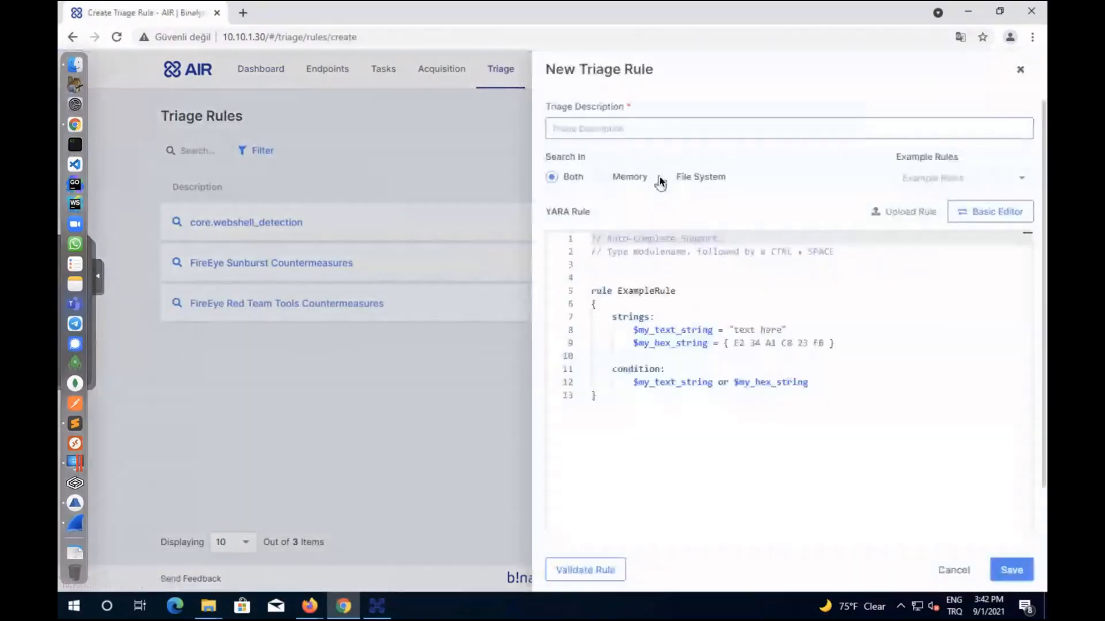
{"action": "left_click", "coordinate": [664, 178]}
{"action": "left_click", "coordinate": [950, 177]}
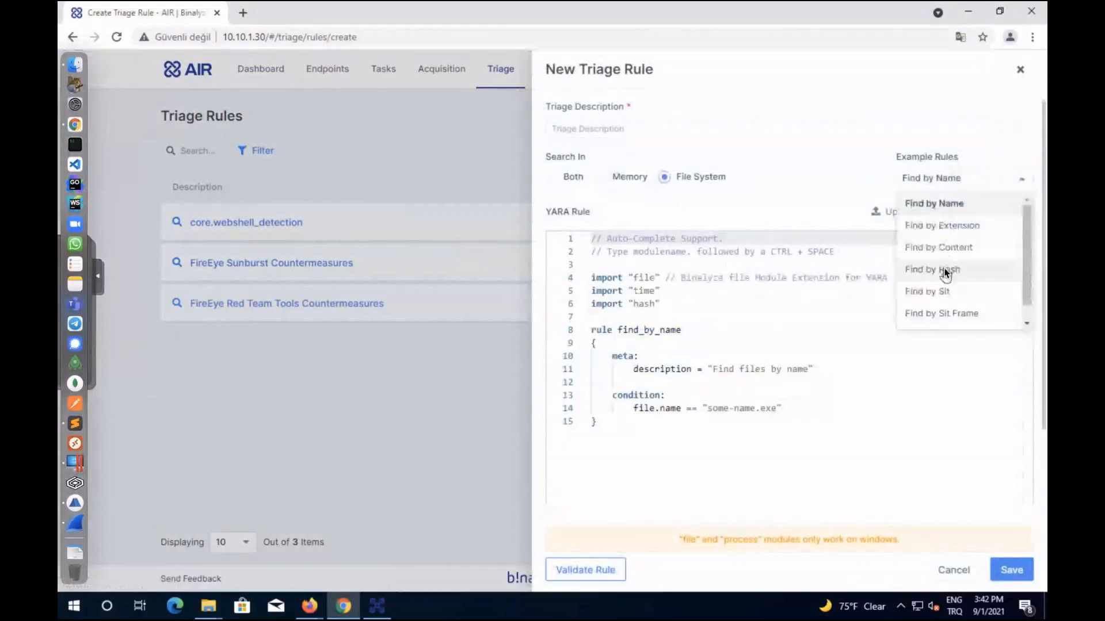
{"action": "left_click", "coordinate": [945, 271]}
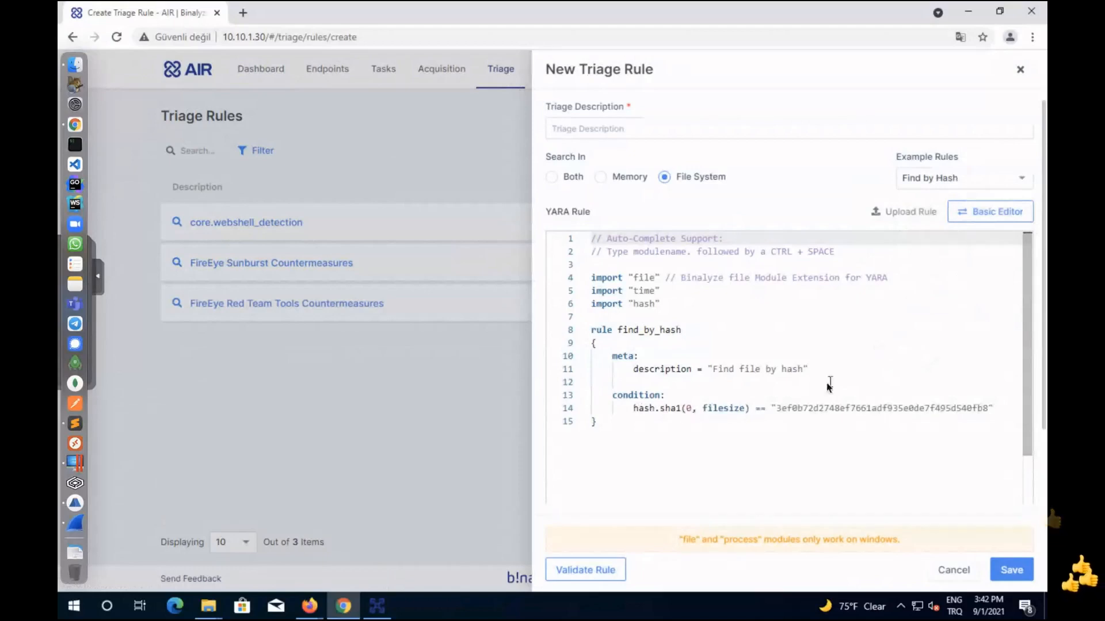
{"action": "left_click", "coordinate": [778, 408]}
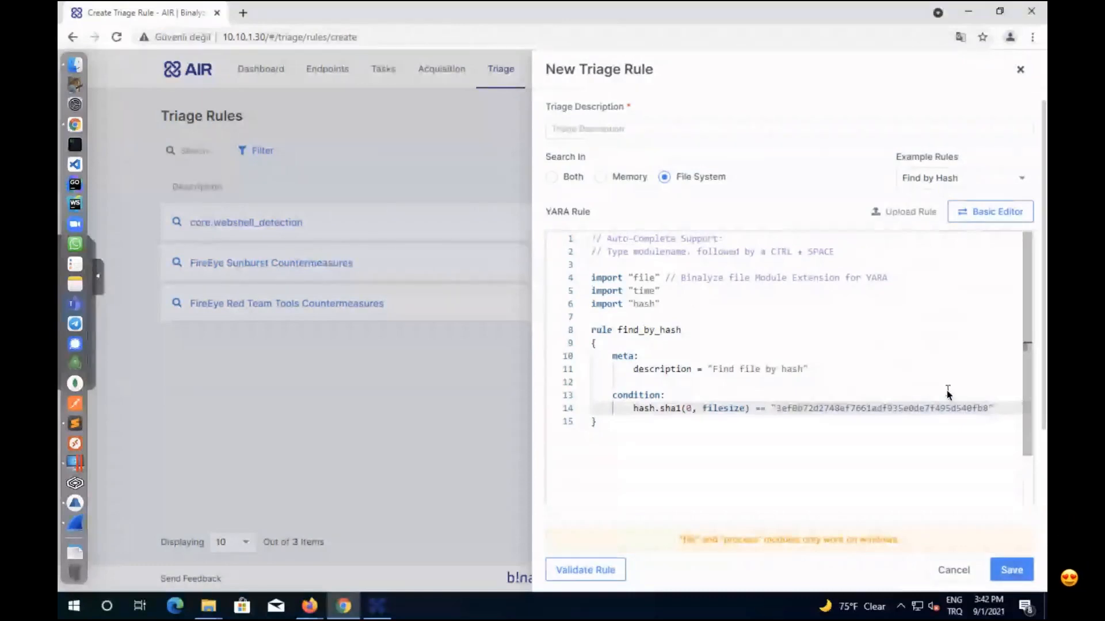
{"action": "left_click", "coordinate": [590, 130]}
{"action": "type", "text": "Softwar"}
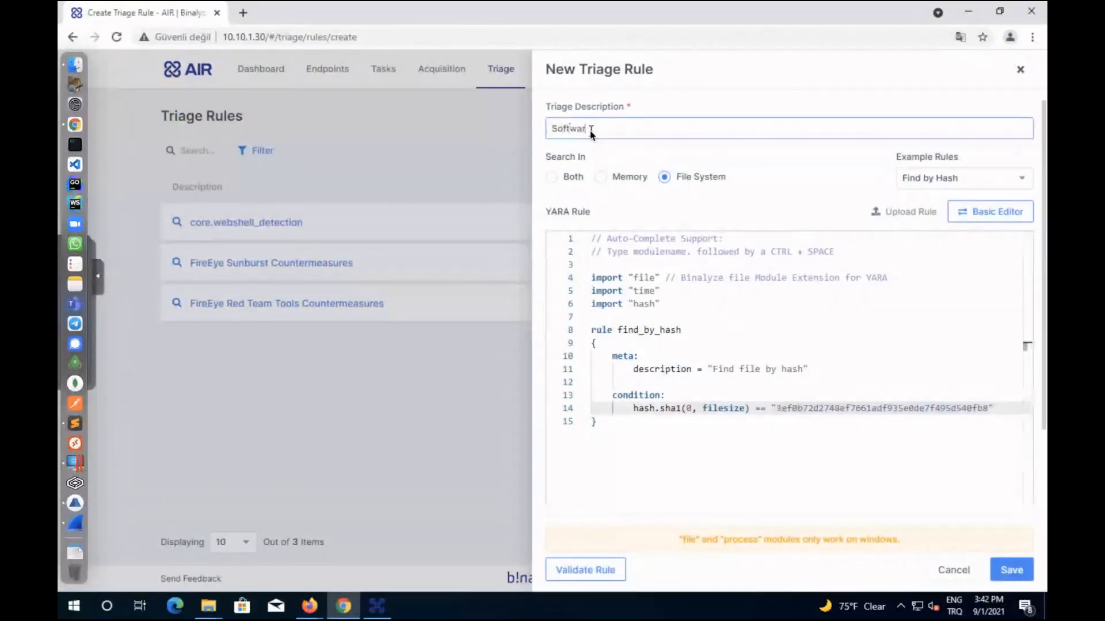
{"action": "type", "text": "e Update"}
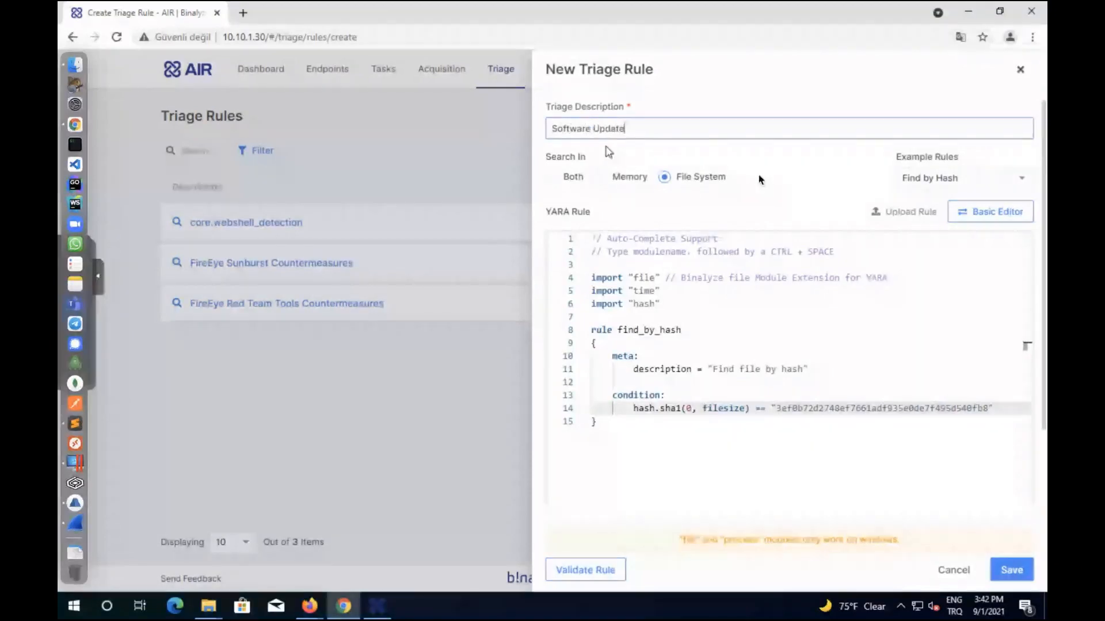
{"action": "left_click", "coordinate": [1013, 571]}
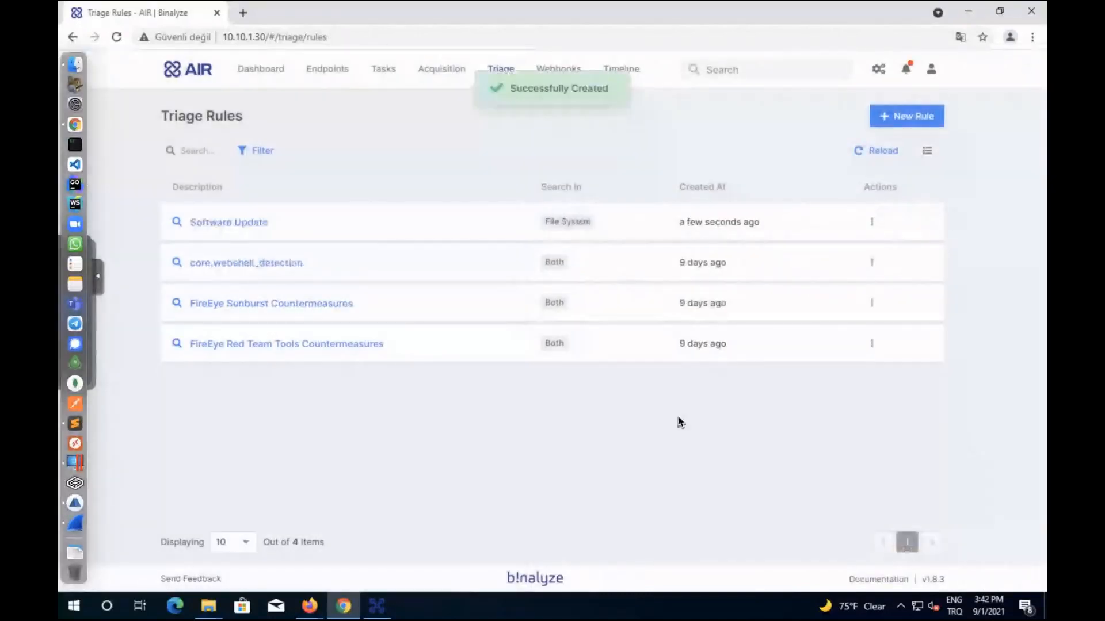
On Endpoints, tick PURPLECL1 and PURPLETARGETMAC and open the Actions dropdown.
{"action": "left_click", "coordinate": [324, 70]}
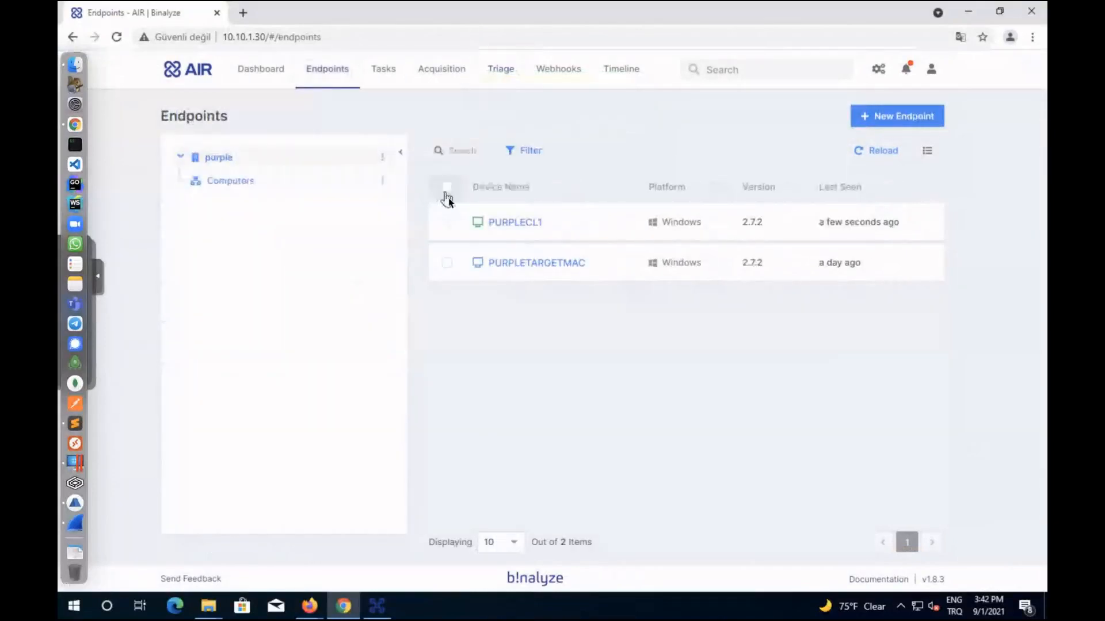
{"action": "left_click", "coordinate": [446, 223]}
{"action": "left_click", "coordinate": [447, 266]}
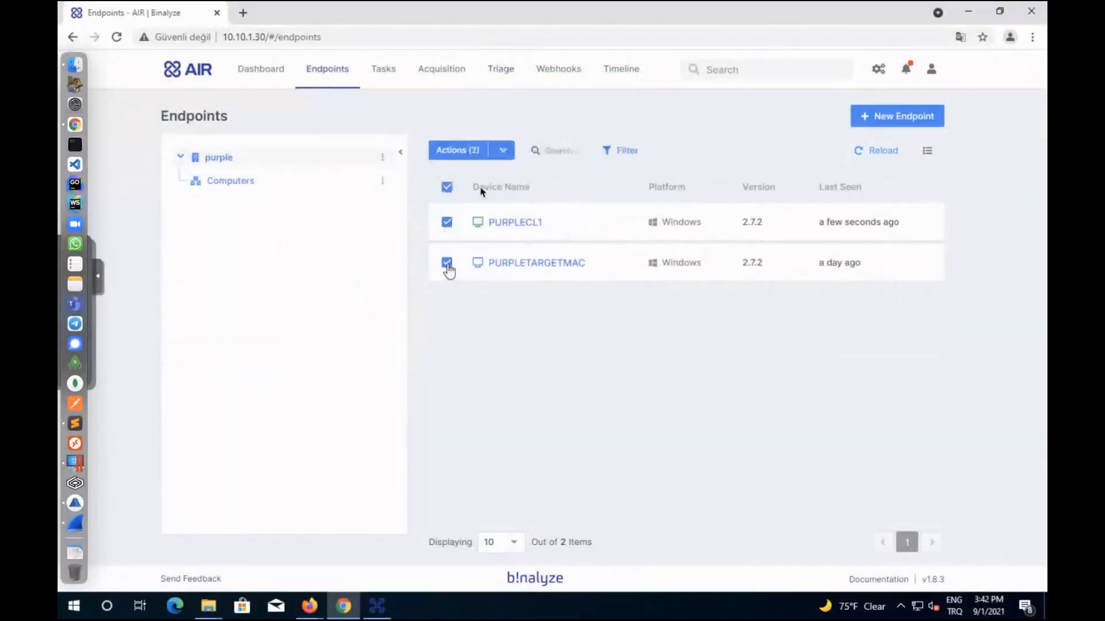
{"action": "left_click", "coordinate": [505, 150]}
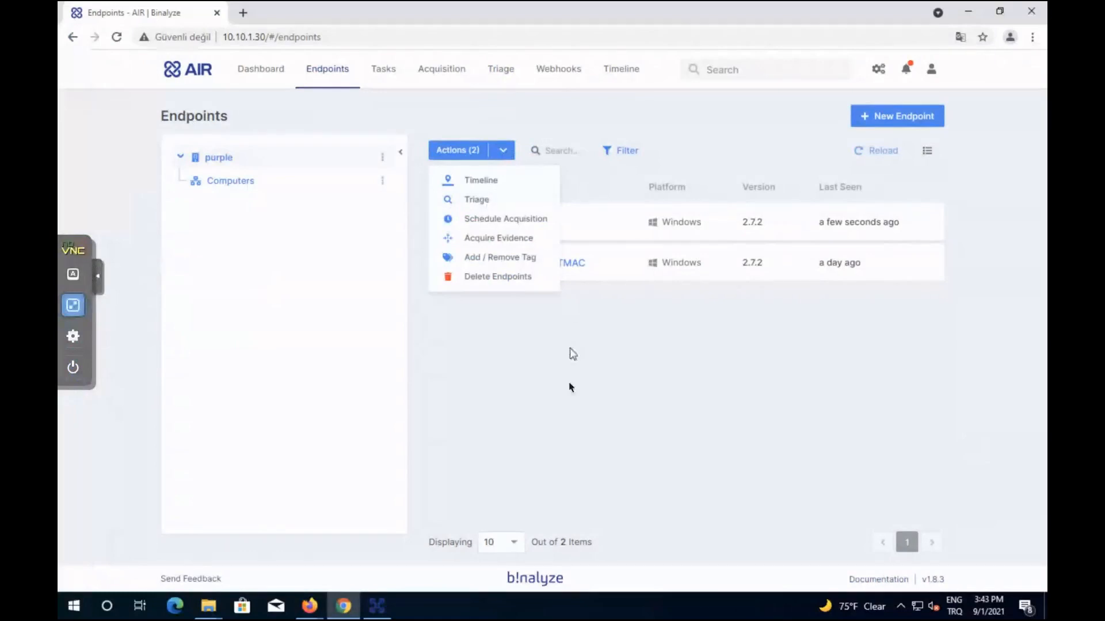
Dismiss the Actions dropdown, keeping PURPLECL1 and PURPLETARGETMAC selected.
{"action": "left_click", "coordinate": [617, 385]}
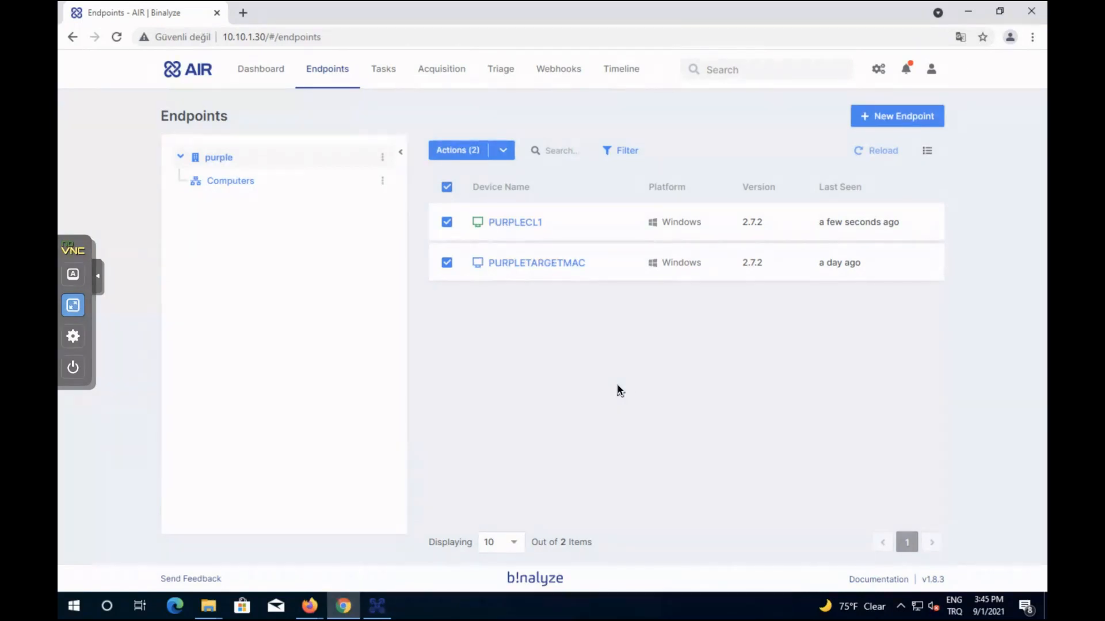
Open the report of PURPLECL1's most recent task from its Tasks list.
{"action": "left_click", "coordinate": [514, 223]}
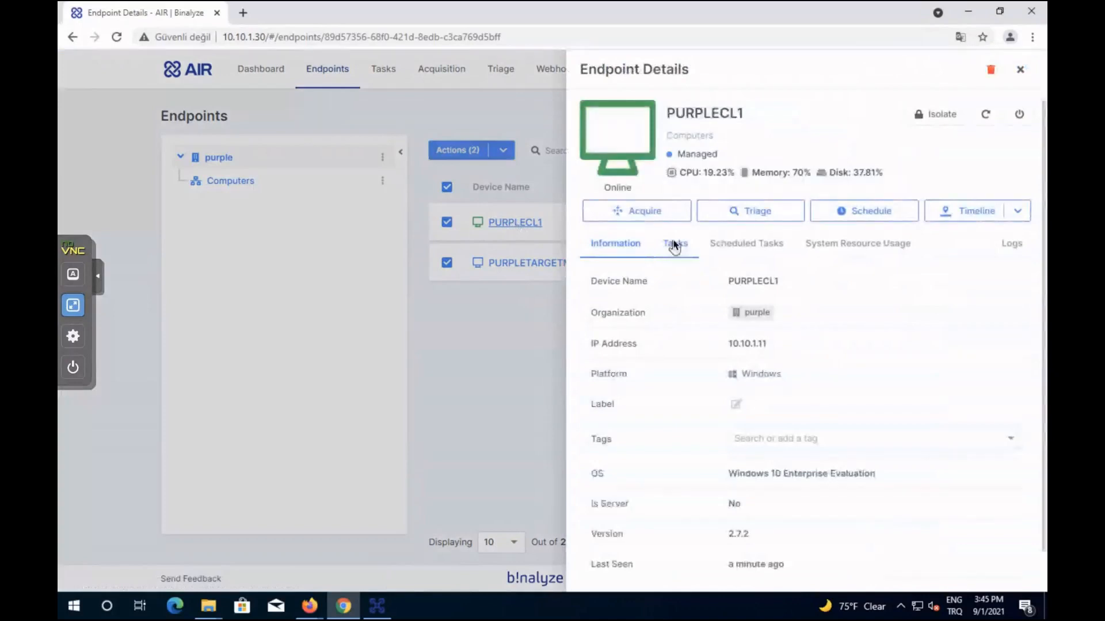
{"action": "left_click", "coordinate": [674, 245]}
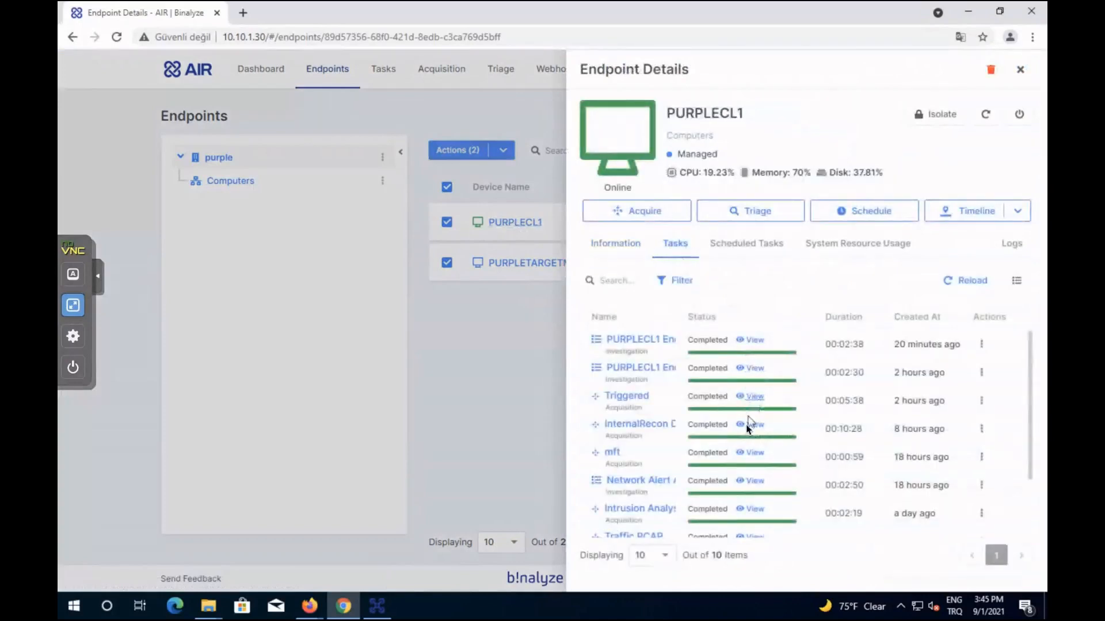
{"action": "left_click", "coordinate": [749, 339]}
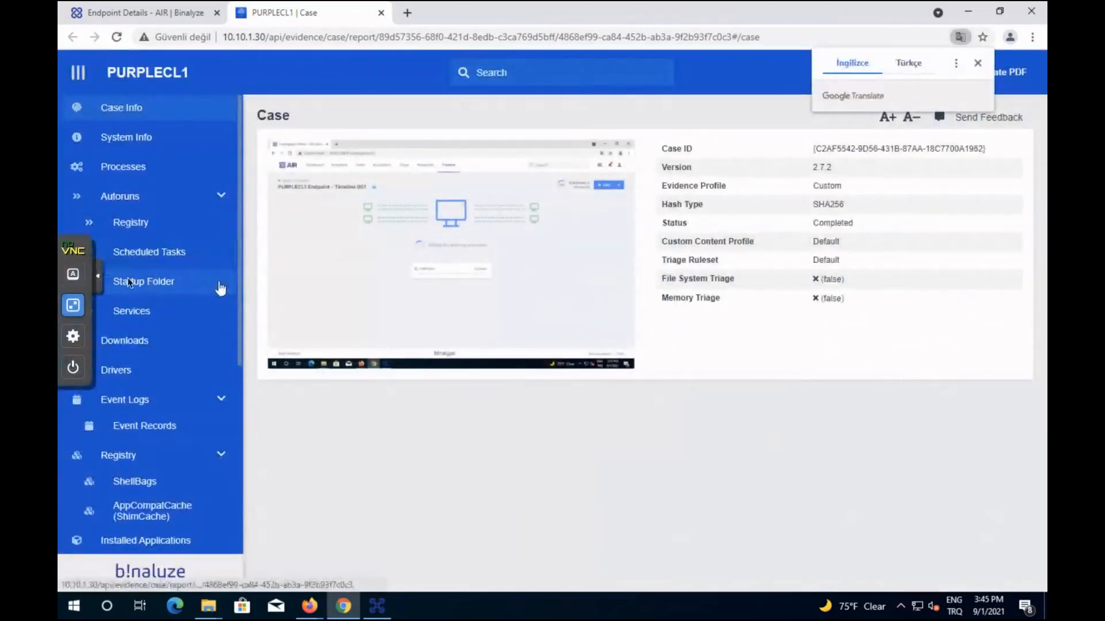
Review the report's Processes (86) list, then return to the Endpoint Details tab.
{"action": "scroll", "coordinate": [197, 373], "scroll_direction": "down", "scroll_amount": 2}
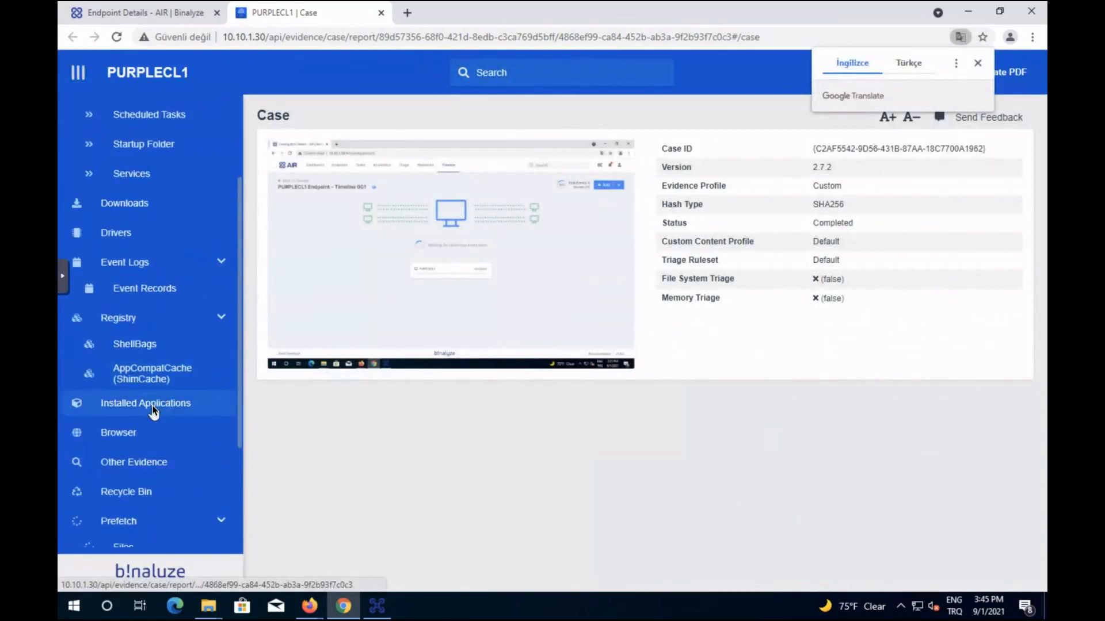
{"action": "scroll", "coordinate": [153, 411], "scroll_direction": "down", "scroll_amount": 3}
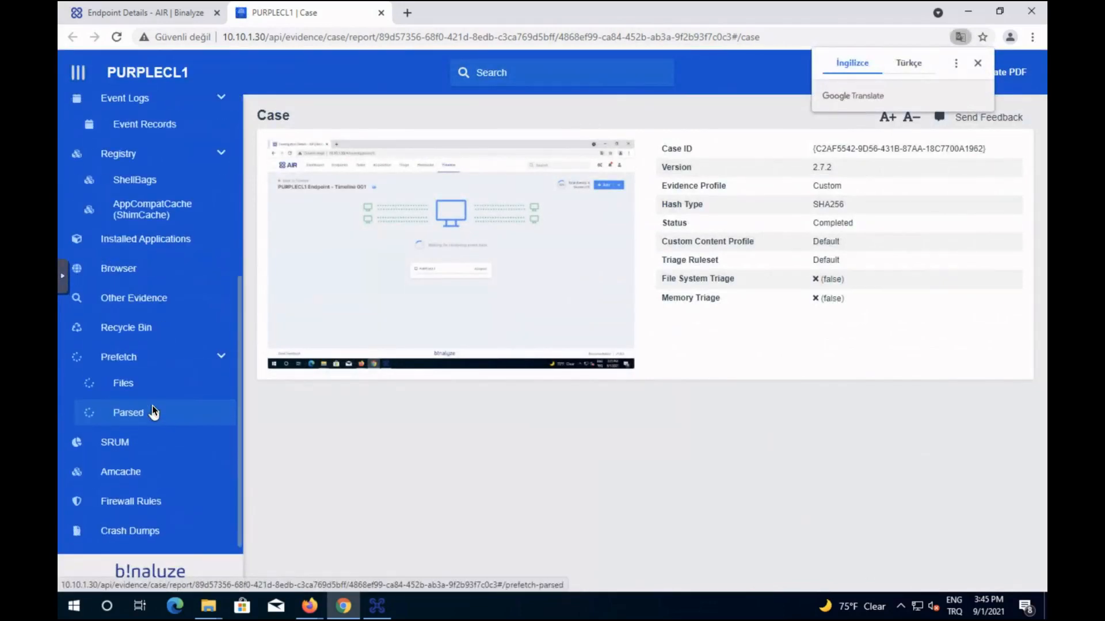
{"action": "scroll", "coordinate": [153, 412], "scroll_direction": "up", "scroll_amount": 5}
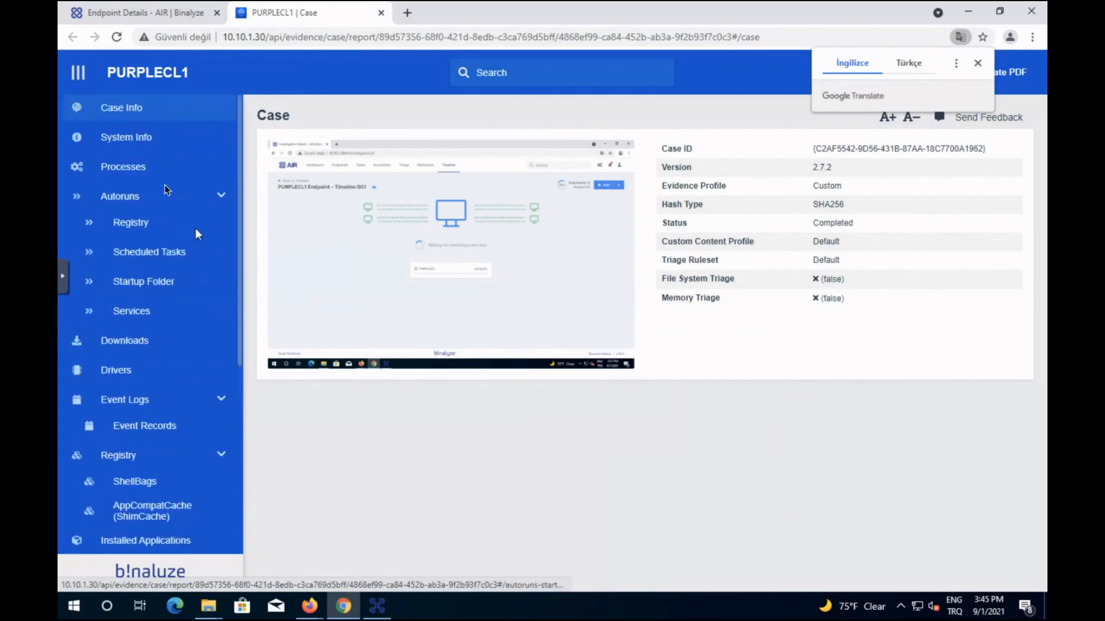
{"action": "left_click", "coordinate": [133, 164]}
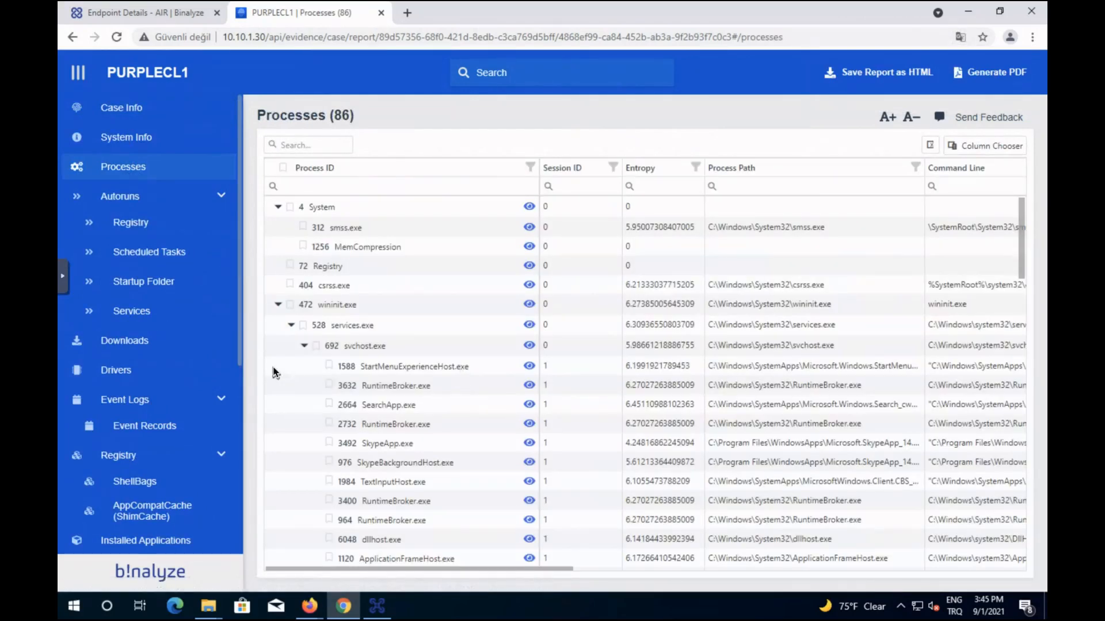
{"action": "left_click", "coordinate": [175, 17]}
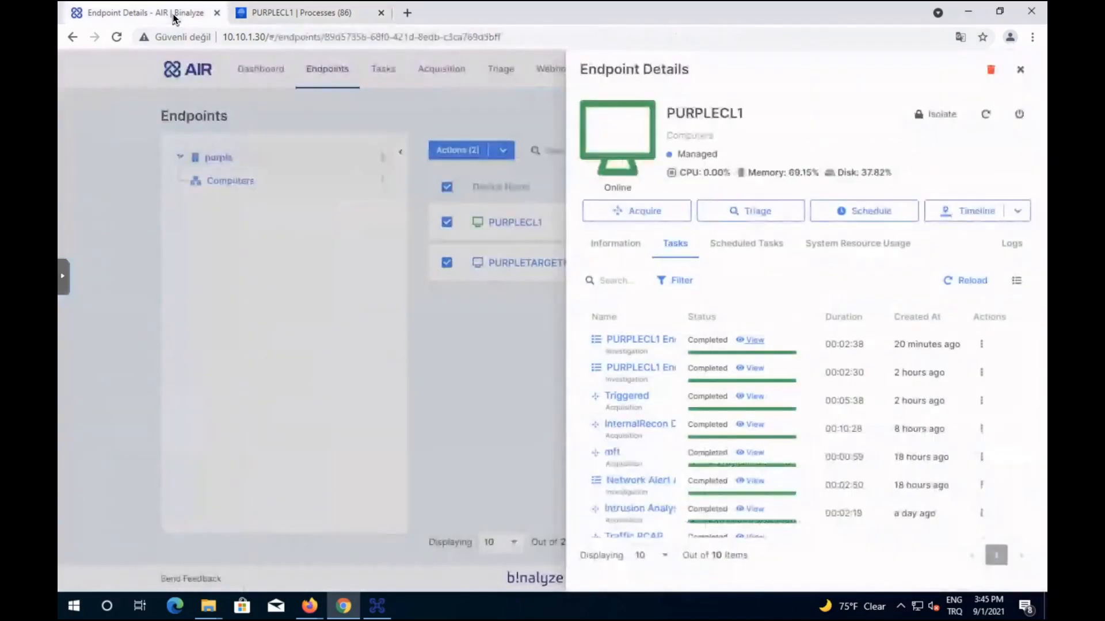
Close the PURPLECL1 details panel and exit the finished DRONE console window.
{"action": "left_click", "coordinate": [299, 376]}
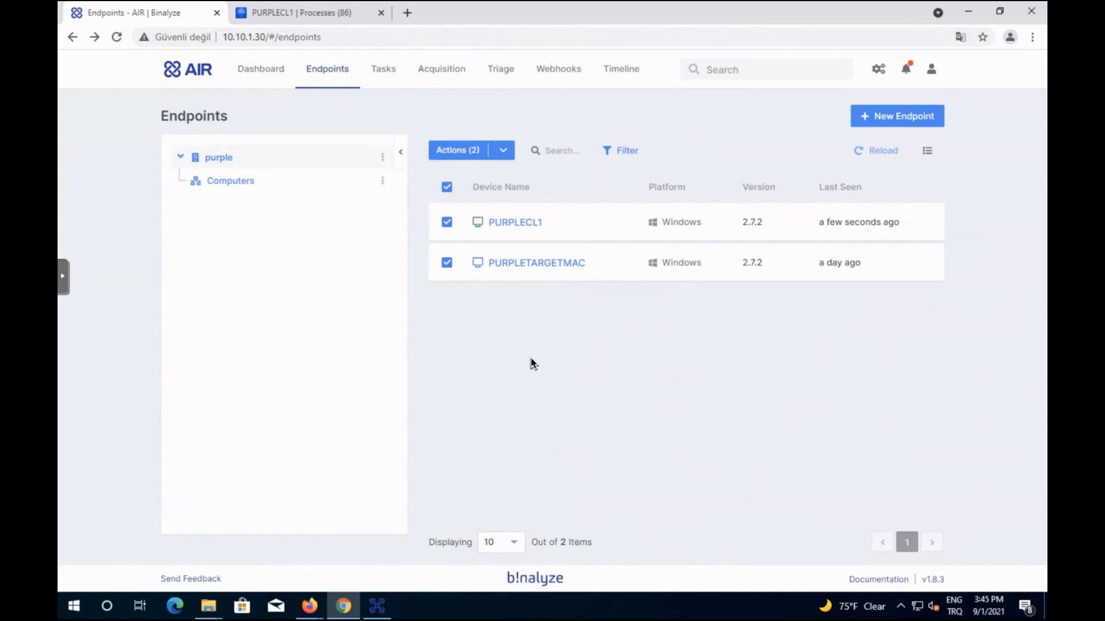
{"action": "left_click", "coordinate": [378, 607]}
{"action": "left_click", "coordinate": [349, 253]}
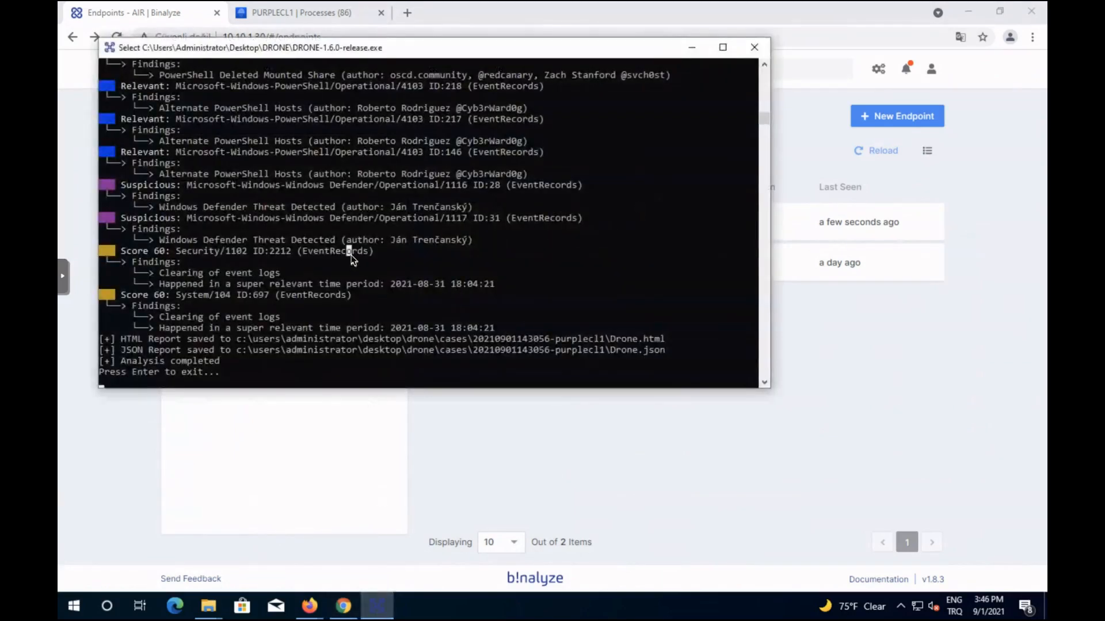
{"action": "key", "text": "Return"}
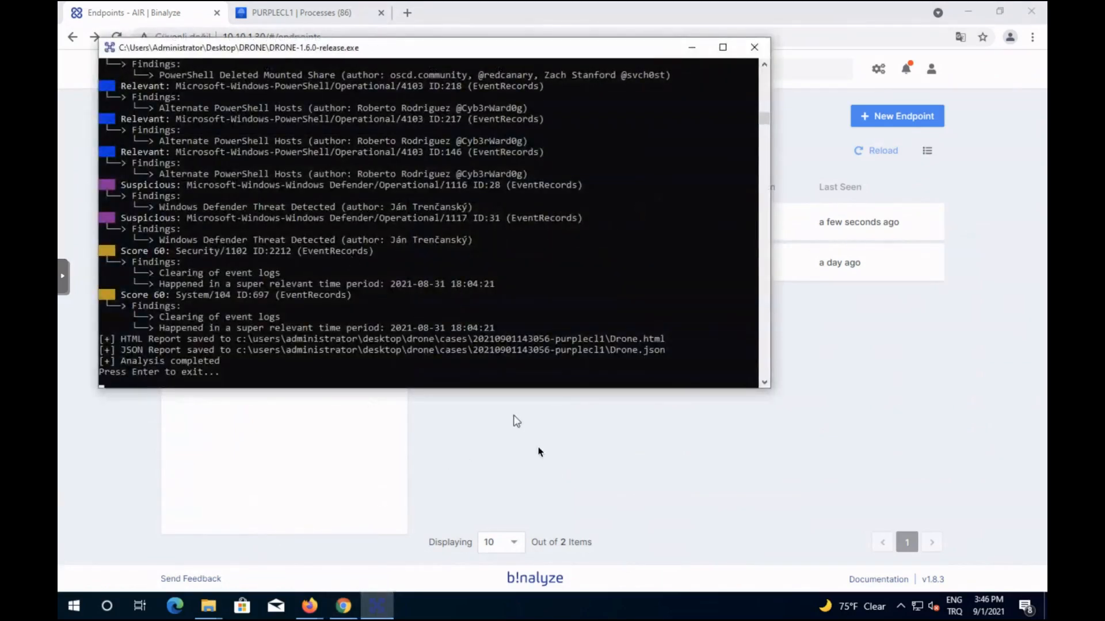
{"action": "key", "text": "Return"}
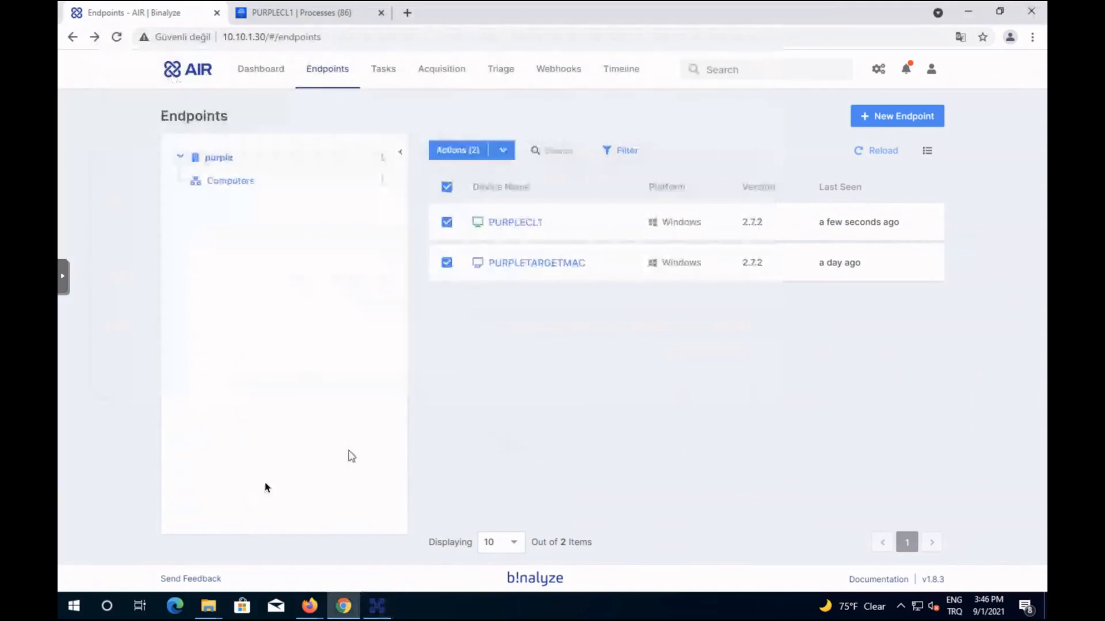
{"action": "left_click", "coordinate": [378, 606]}
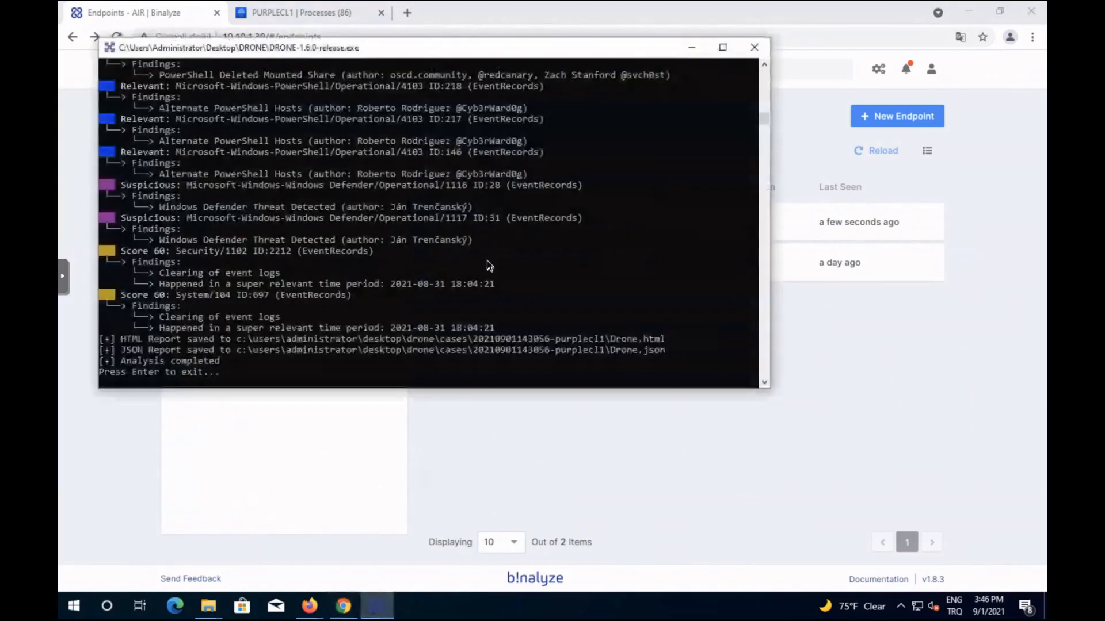
{"action": "key", "text": "Return"}
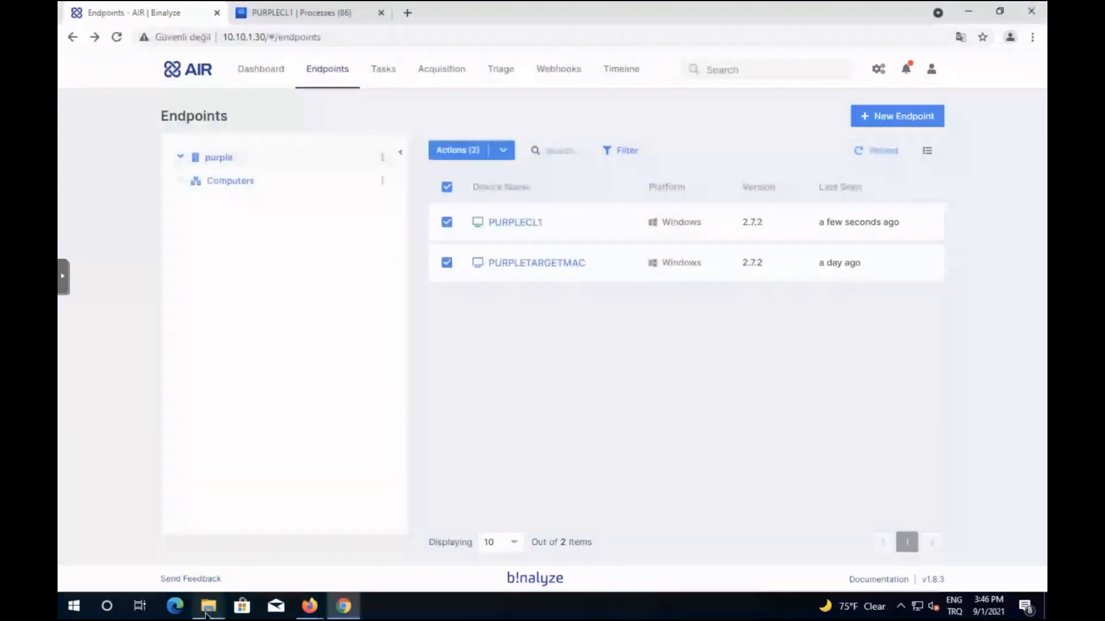
Launch DRONE-1.6.0-release from the Desktop DRONE folder window.
{"action": "mouse_move", "coordinate": [206, 610]}
{"action": "left_click", "coordinate": [246, 536]}
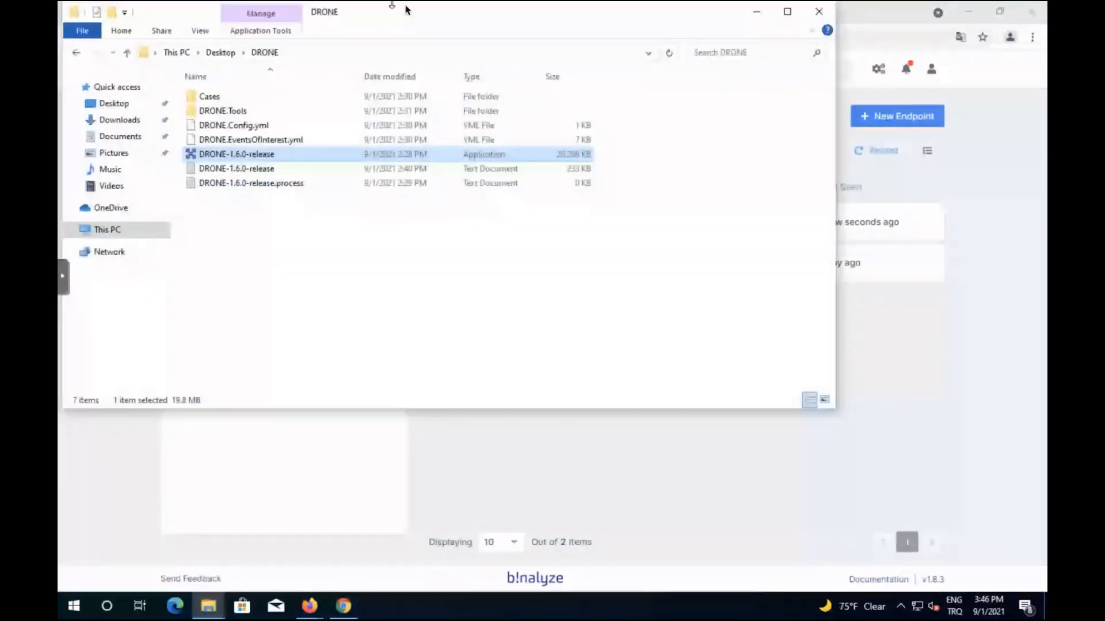
{"action": "left_click_drag", "start_coordinate": [406, 9], "coordinate": [624, 87]}
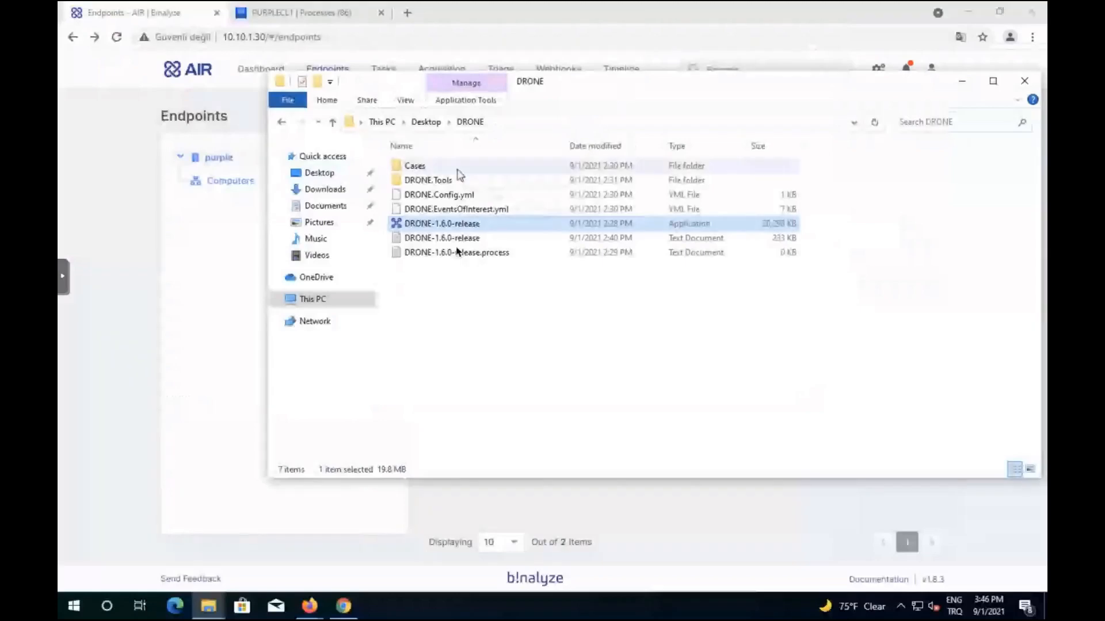
{"action": "double_click", "coordinate": [464, 223]}
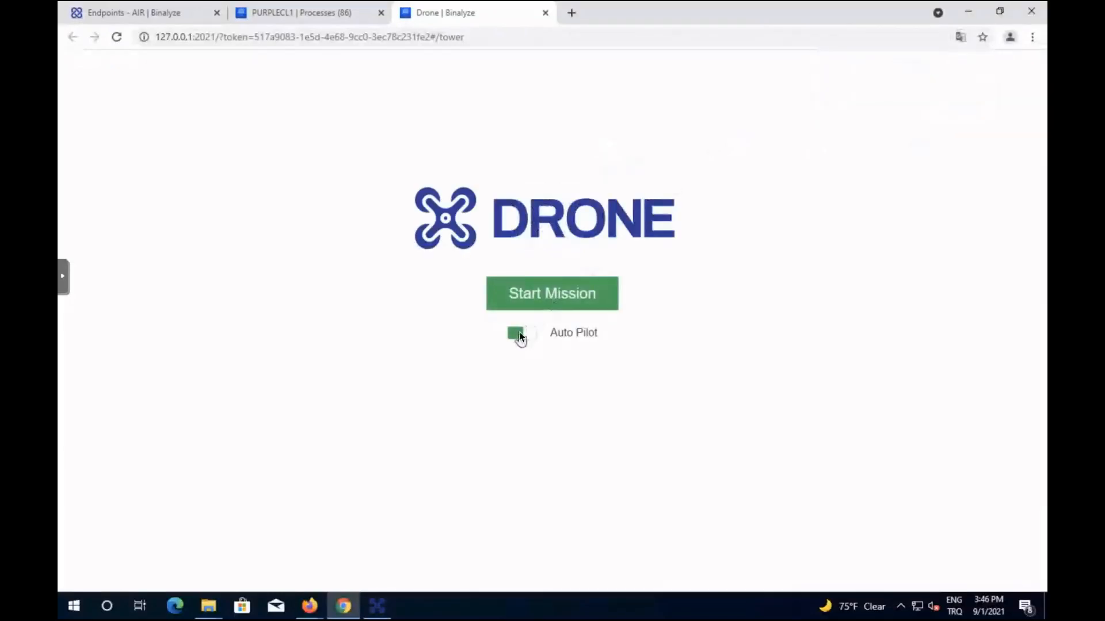
Turn off Auto Pilot, add the keyword software_update, and start the mission with all analyzers.
{"action": "left_click", "coordinate": [519, 333]}
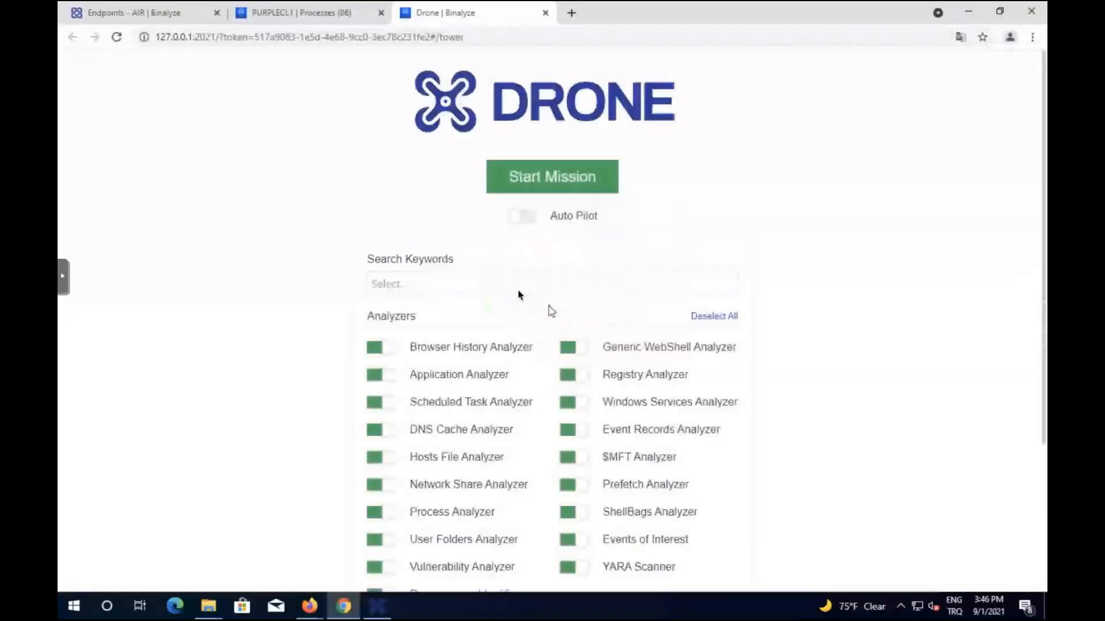
{"action": "left_click", "coordinate": [511, 291]}
{"action": "type", "text": "soft"}
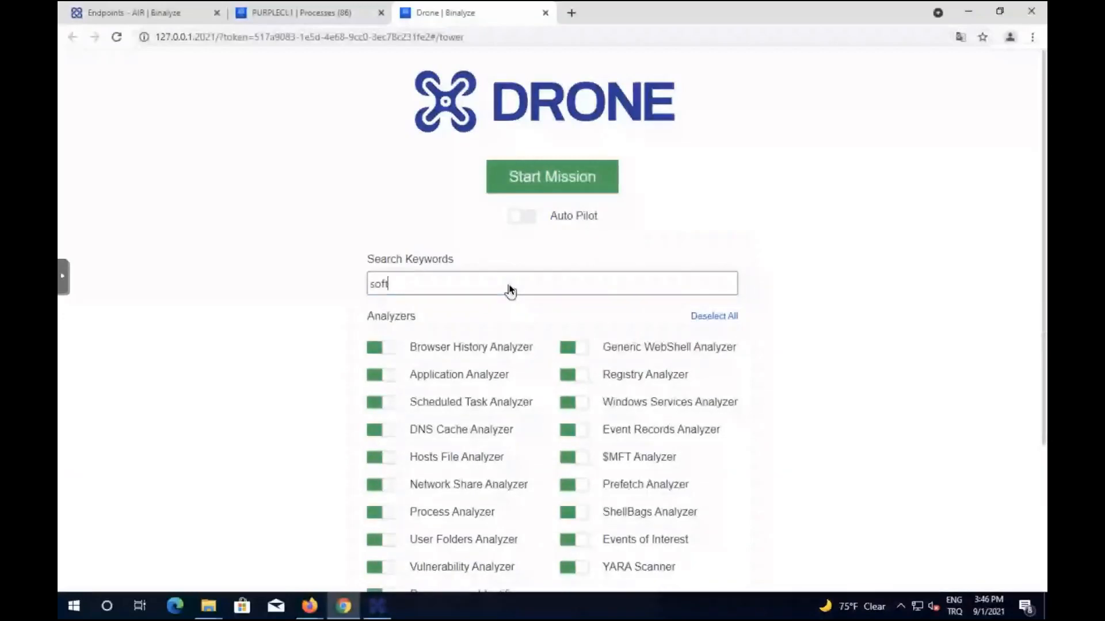
{"action": "type", "text": "ware_update"}
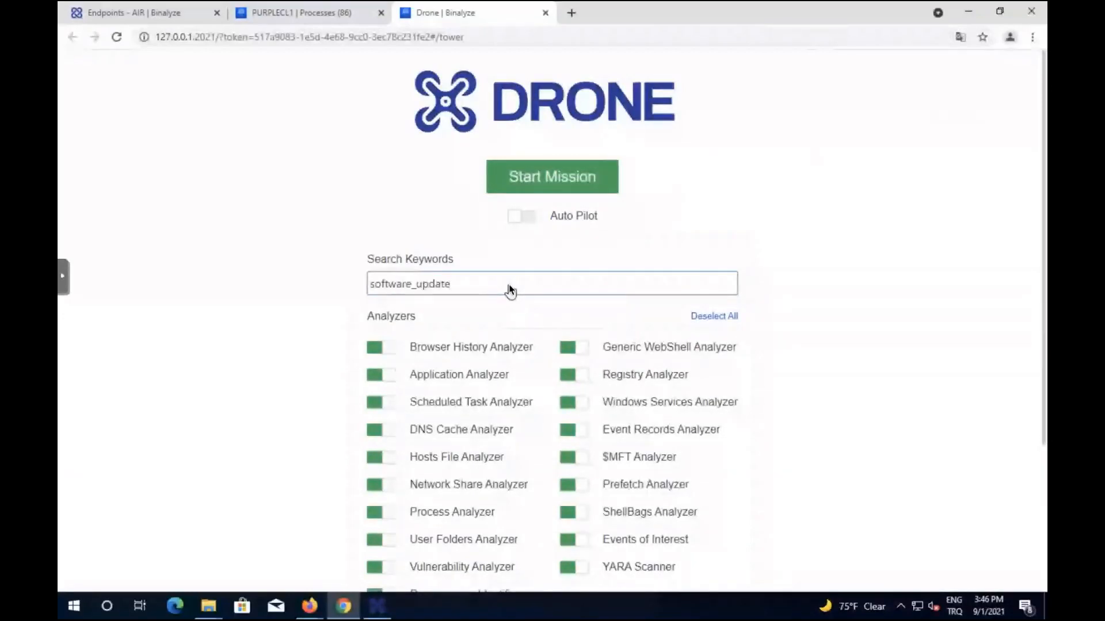
{"action": "key", "text": "Return"}
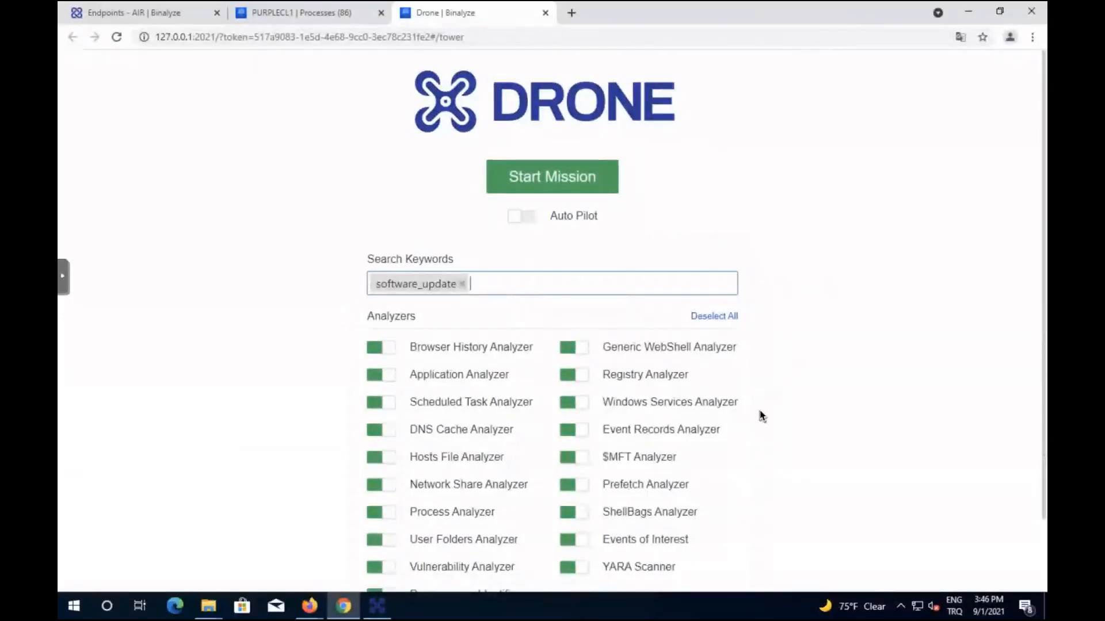
{"action": "scroll", "coordinate": [759, 411], "scroll_direction": "down", "scroll_amount": 1}
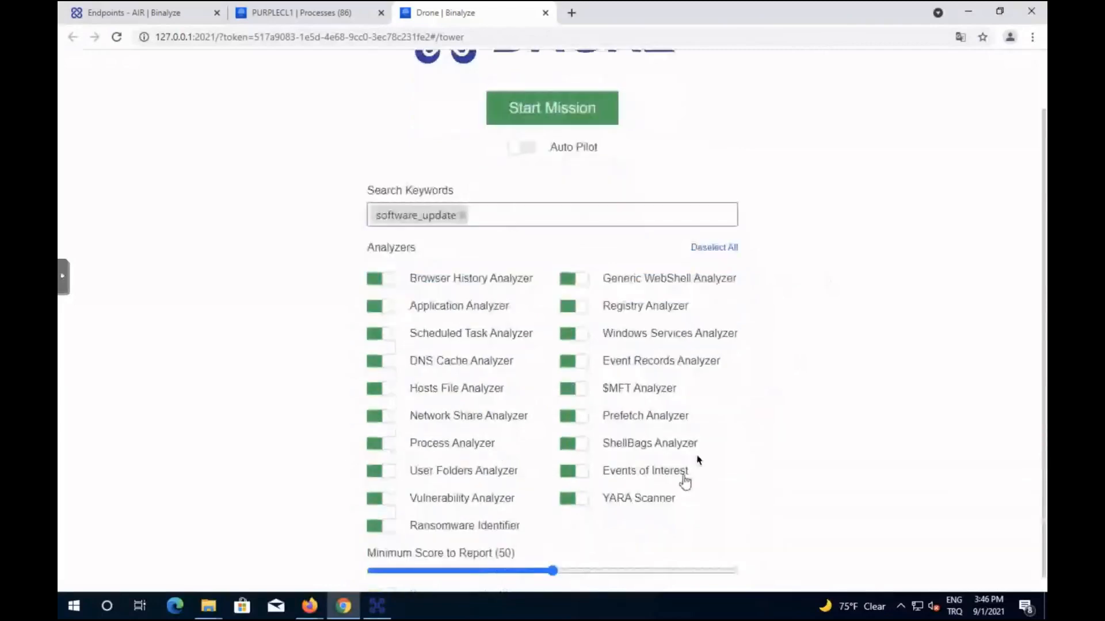
{"action": "scroll", "coordinate": [851, 343], "scroll_direction": "up", "scroll_amount": 1}
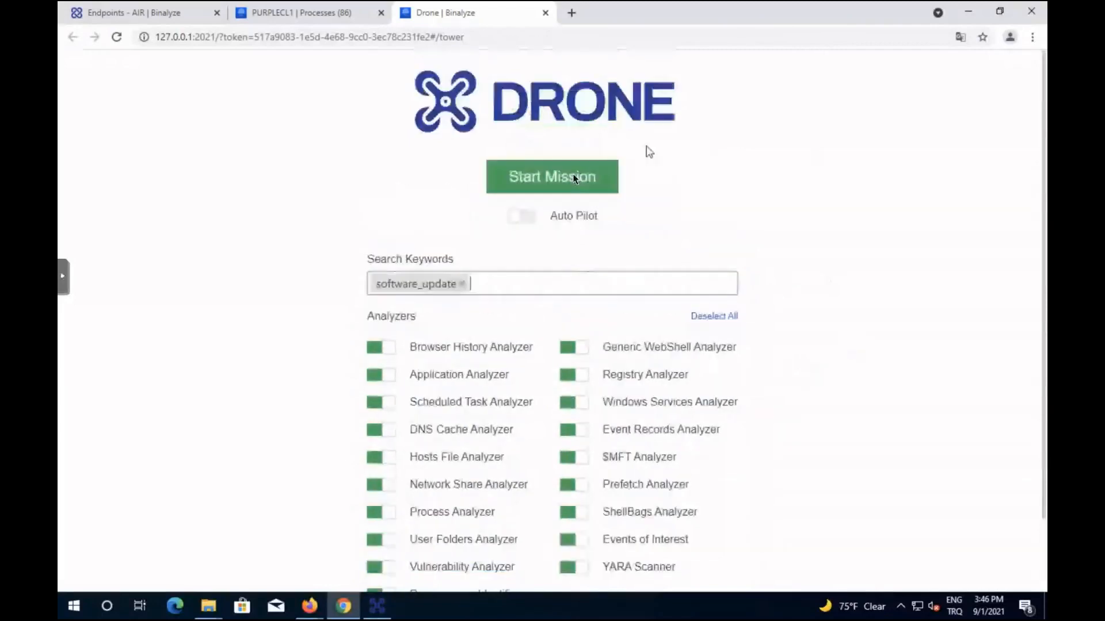
{"action": "left_click", "coordinate": [556, 178]}
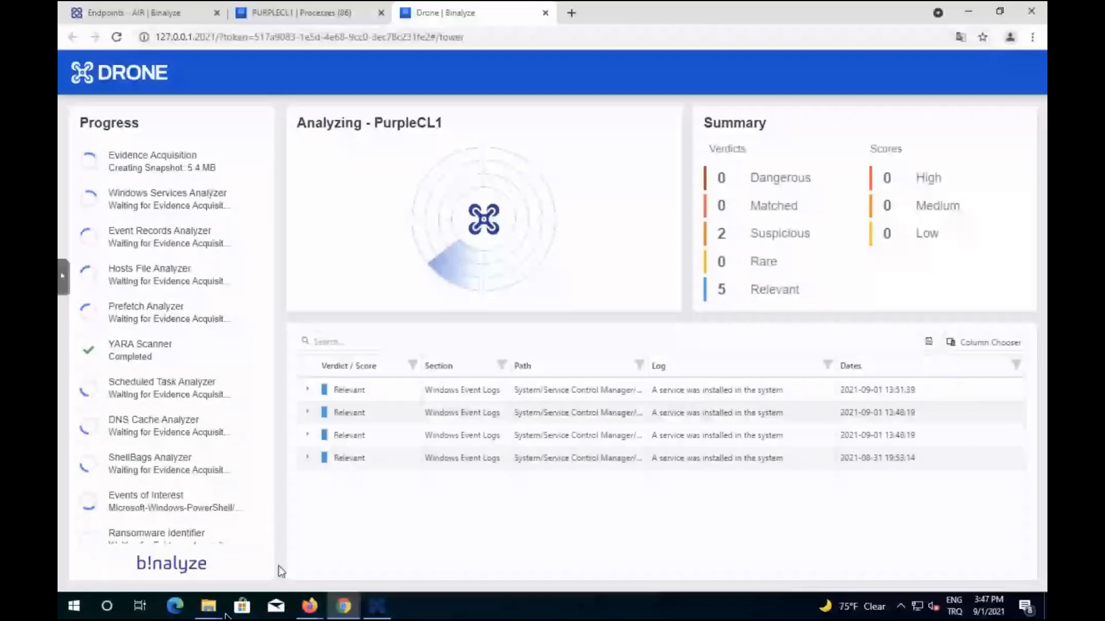
{"action": "left_click", "coordinate": [209, 607]}
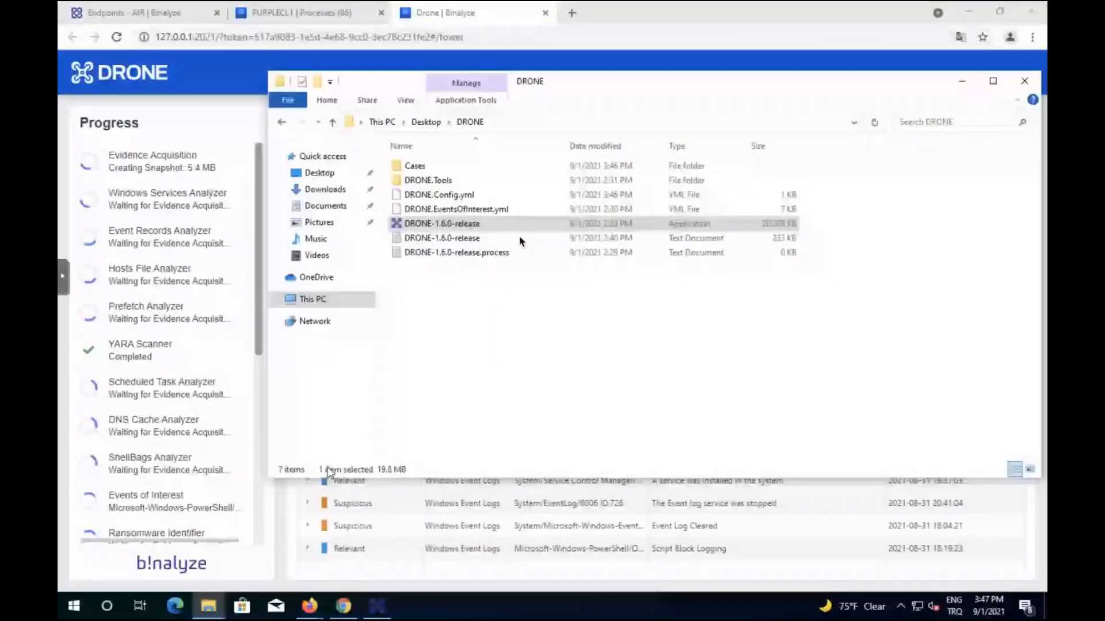
{"action": "left_click", "coordinate": [433, 169]}
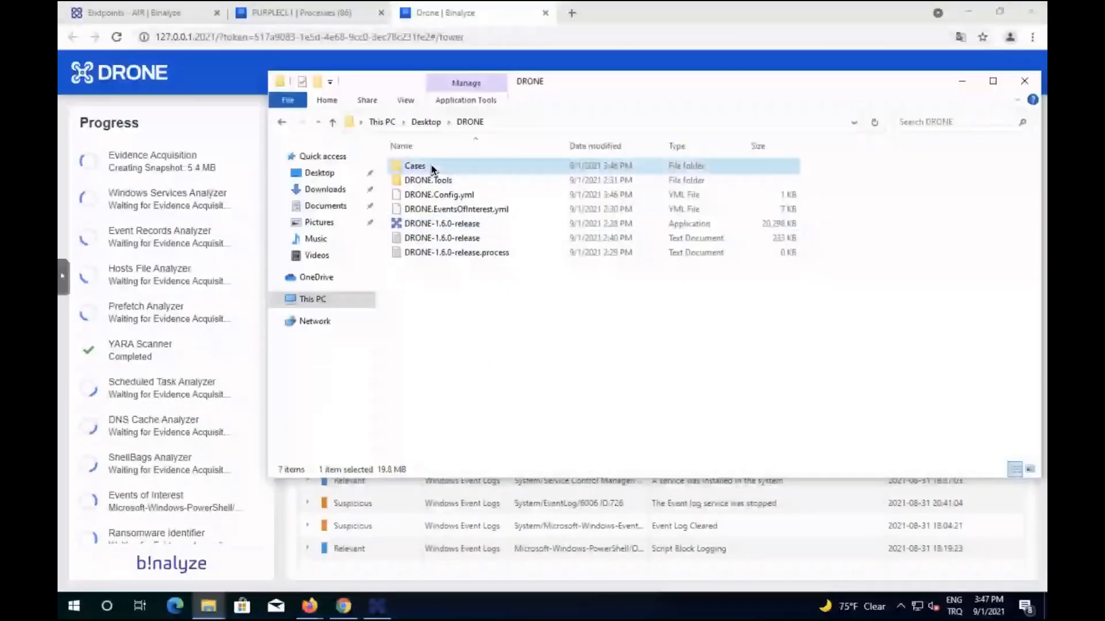
{"action": "double_click", "coordinate": [433, 170]}
{"action": "double_click", "coordinate": [458, 181]}
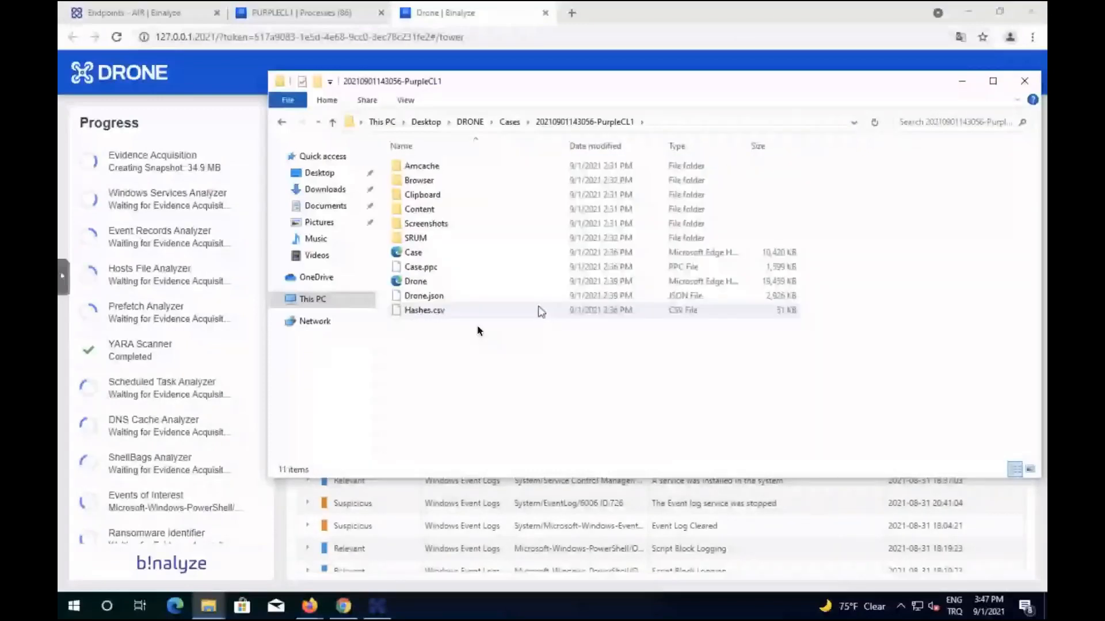
{"action": "left_click", "coordinate": [417, 282]}
{"action": "right_click", "coordinate": [420, 283]}
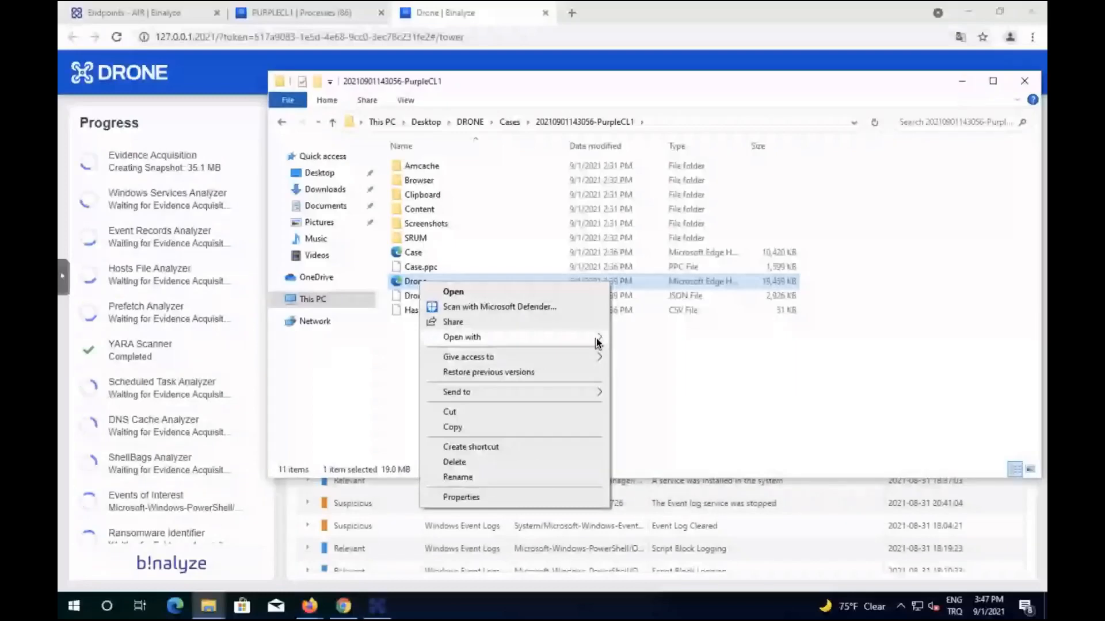
{"action": "left_click", "coordinate": [670, 351]}
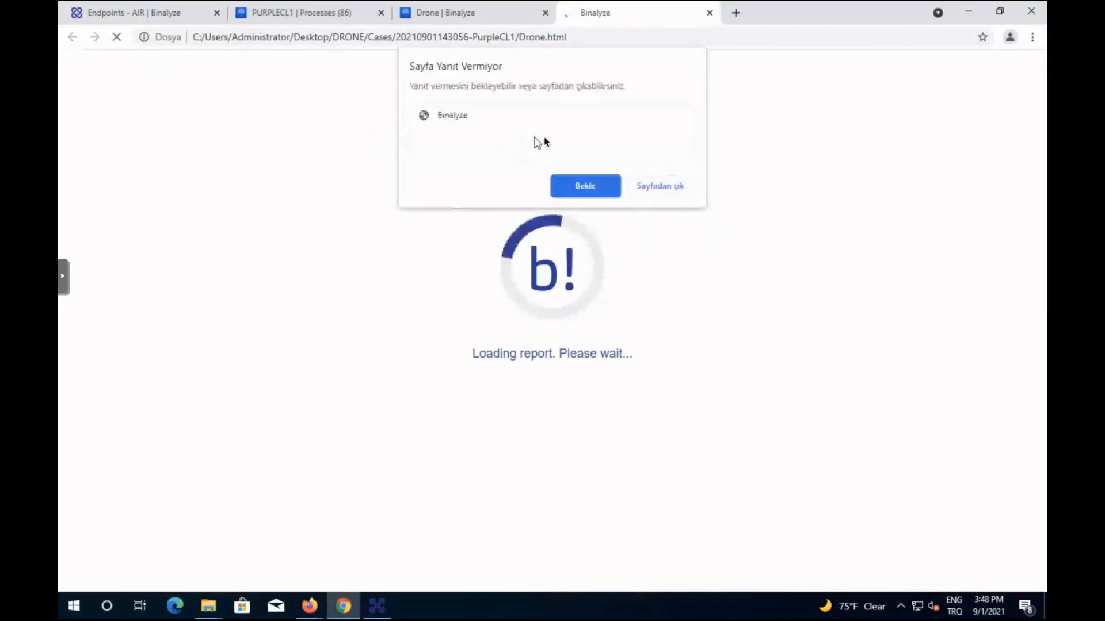
Wait for the report to load, close the Processes and old Drone tabs, and show Drone findings.
{"action": "left_click", "coordinate": [586, 186]}
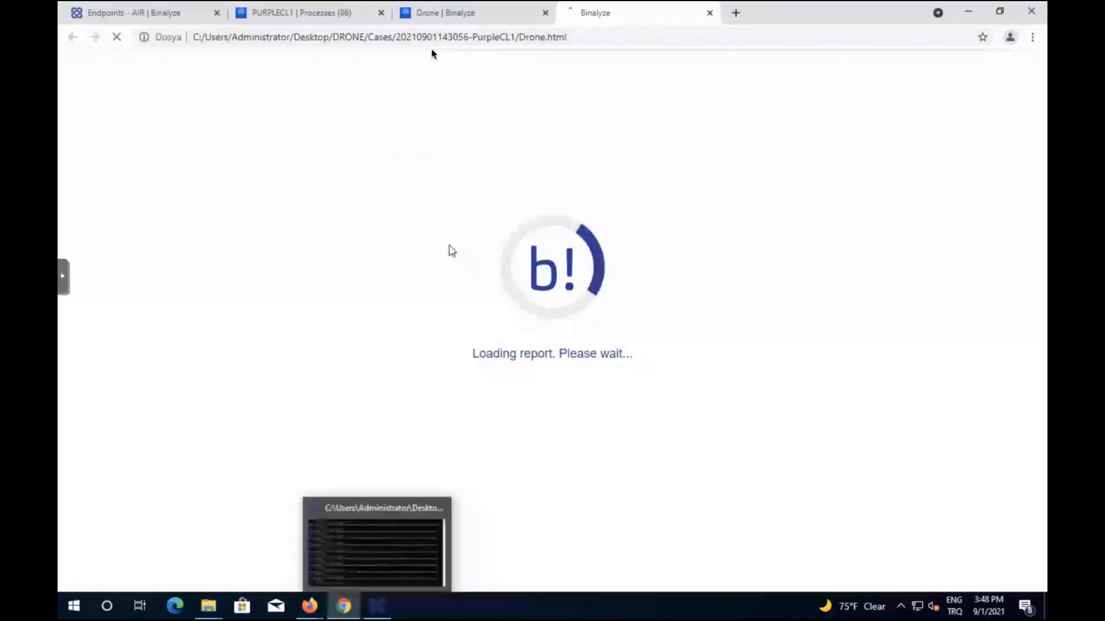
{"action": "left_click", "coordinate": [380, 13]}
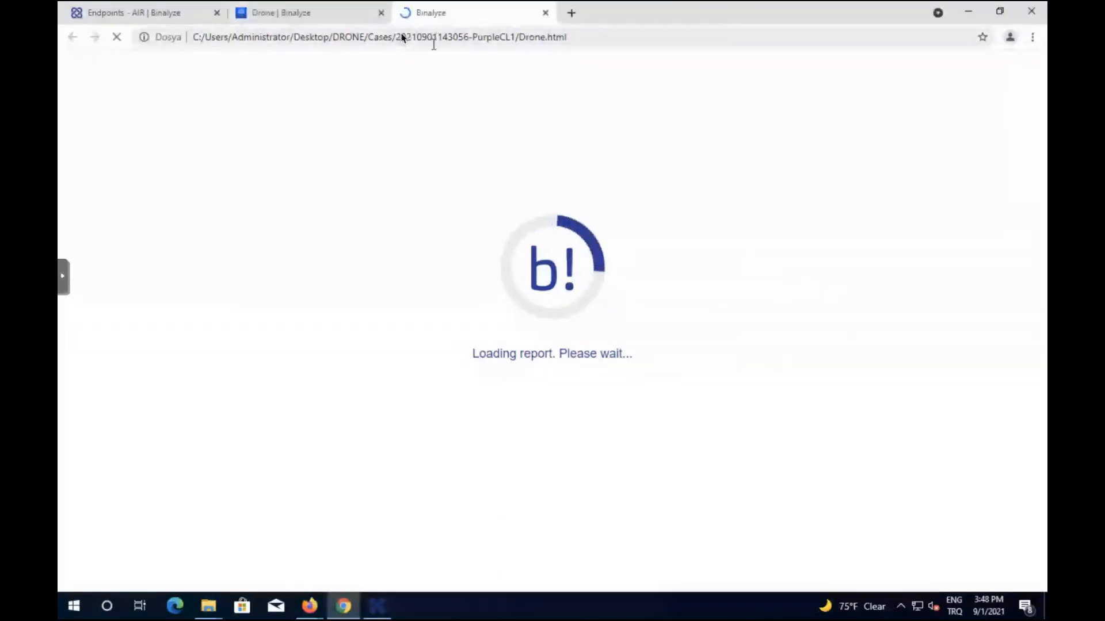
{"action": "left_click", "coordinate": [381, 12]}
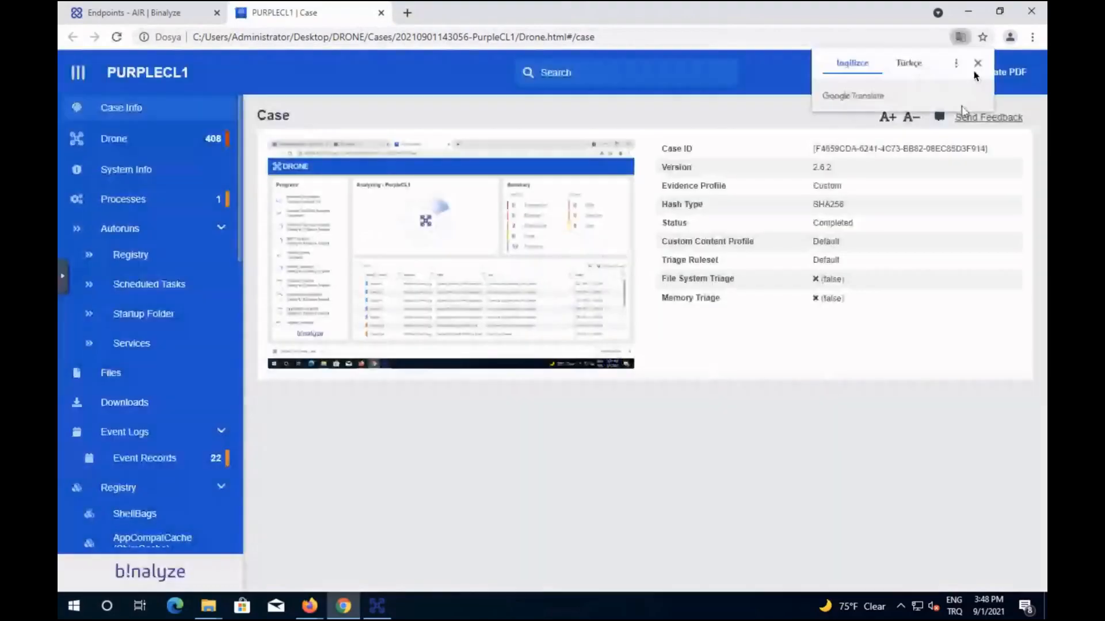
{"action": "left_click", "coordinate": [977, 64]}
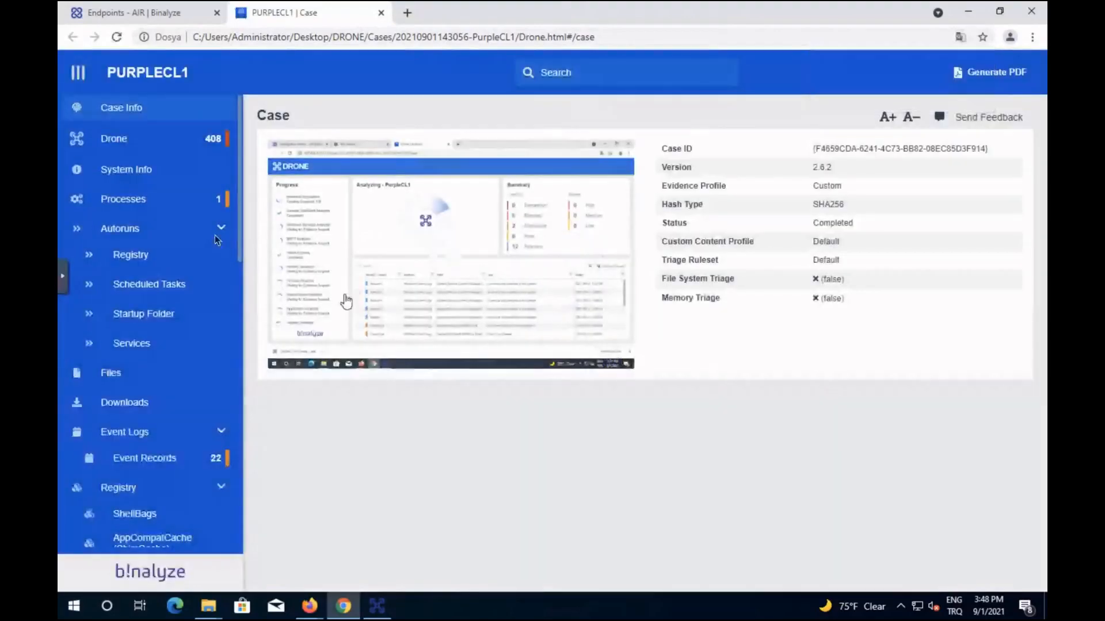
{"action": "left_click", "coordinate": [122, 138]}
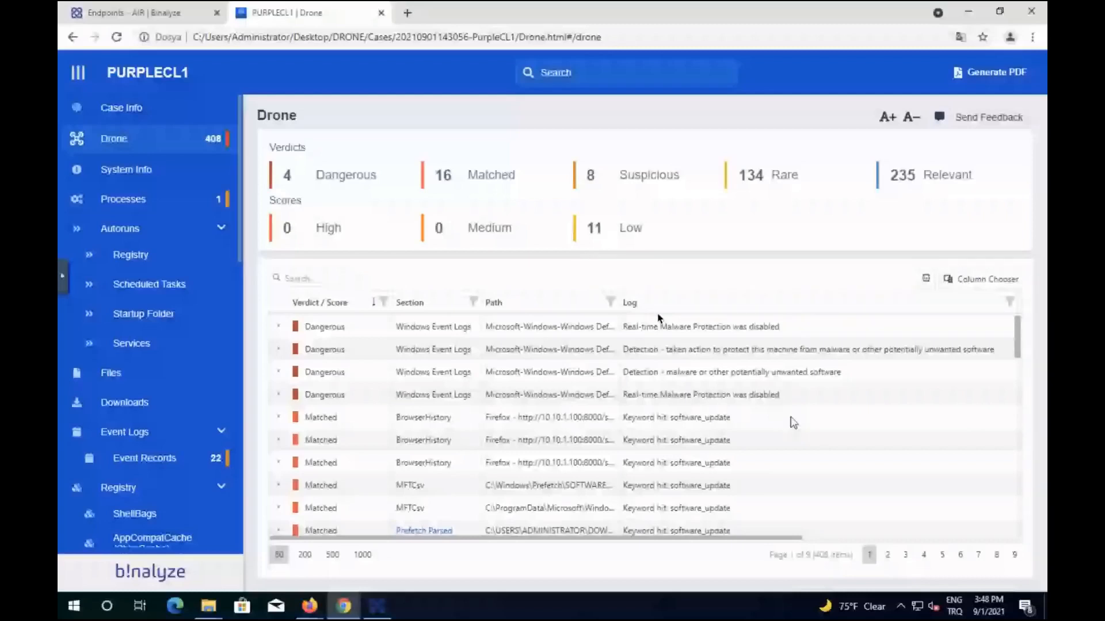
Filter findings to the 4 Dangerous entries and expand the third Windows Defender event's details.
{"action": "left_click", "coordinate": [343, 181]}
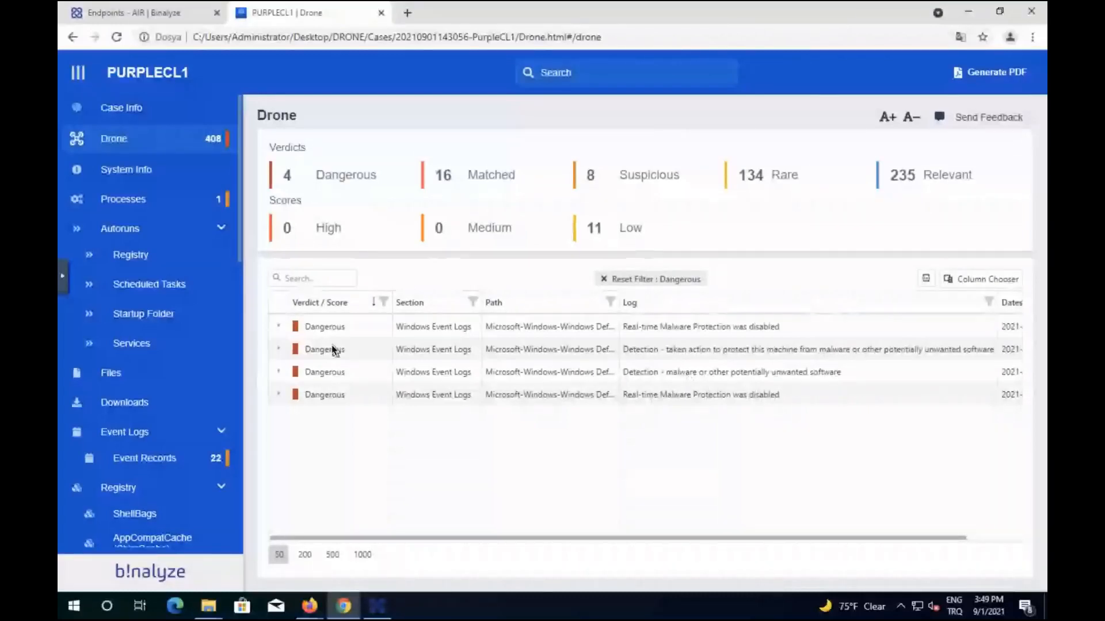
{"action": "left_click", "coordinate": [278, 373]}
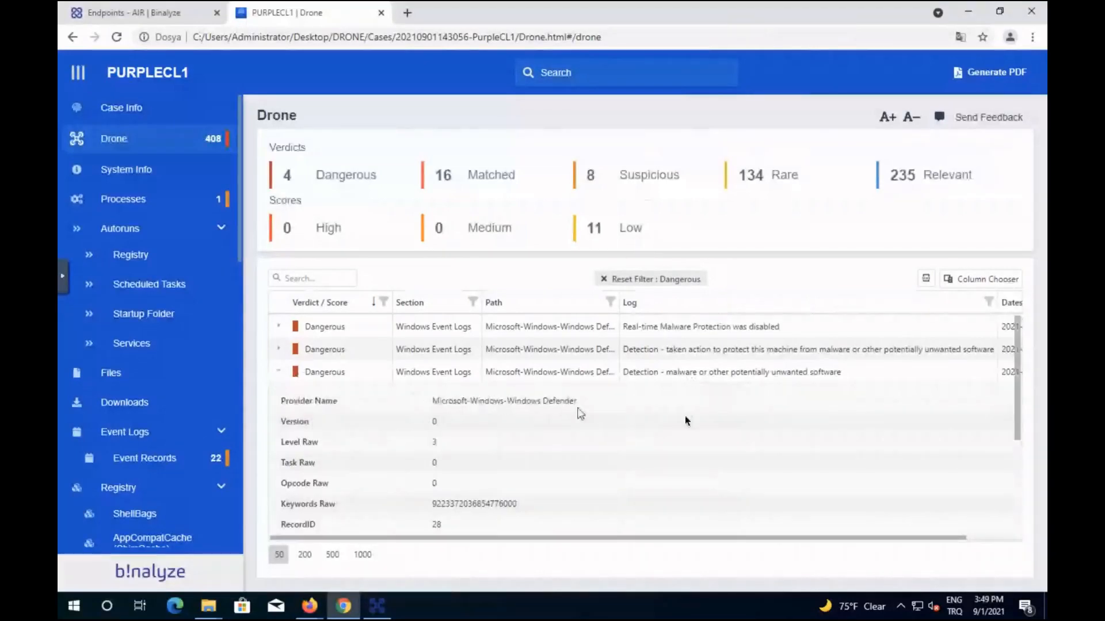
{"action": "scroll", "coordinate": [645, 432], "scroll_direction": "down", "scroll_amount": 2}
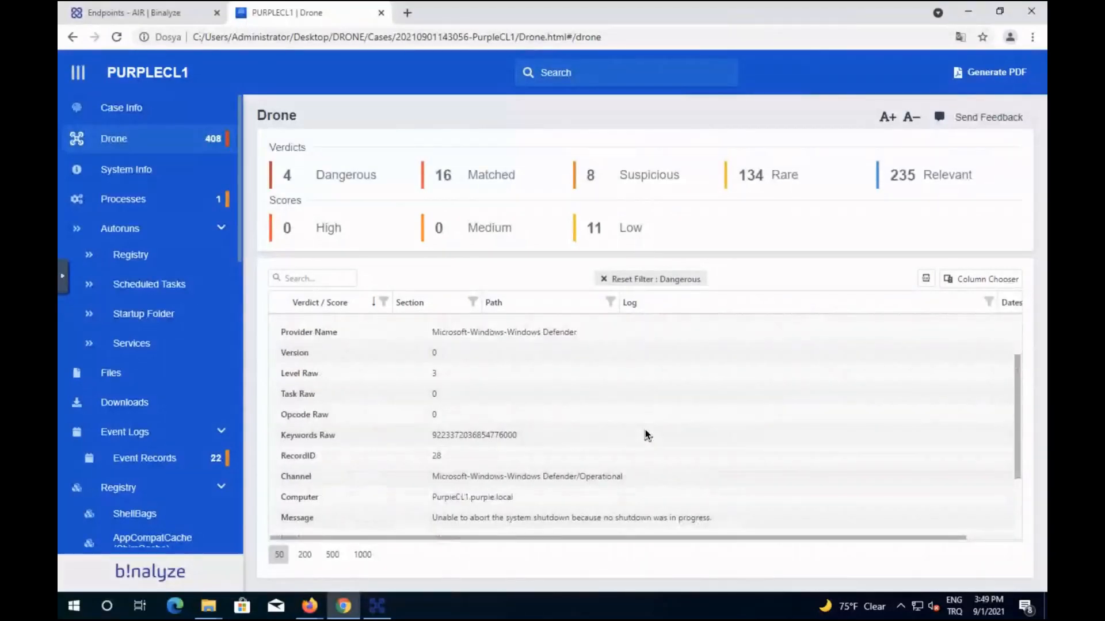
{"action": "scroll", "coordinate": [645, 429], "scroll_direction": "down", "scroll_amount": 2}
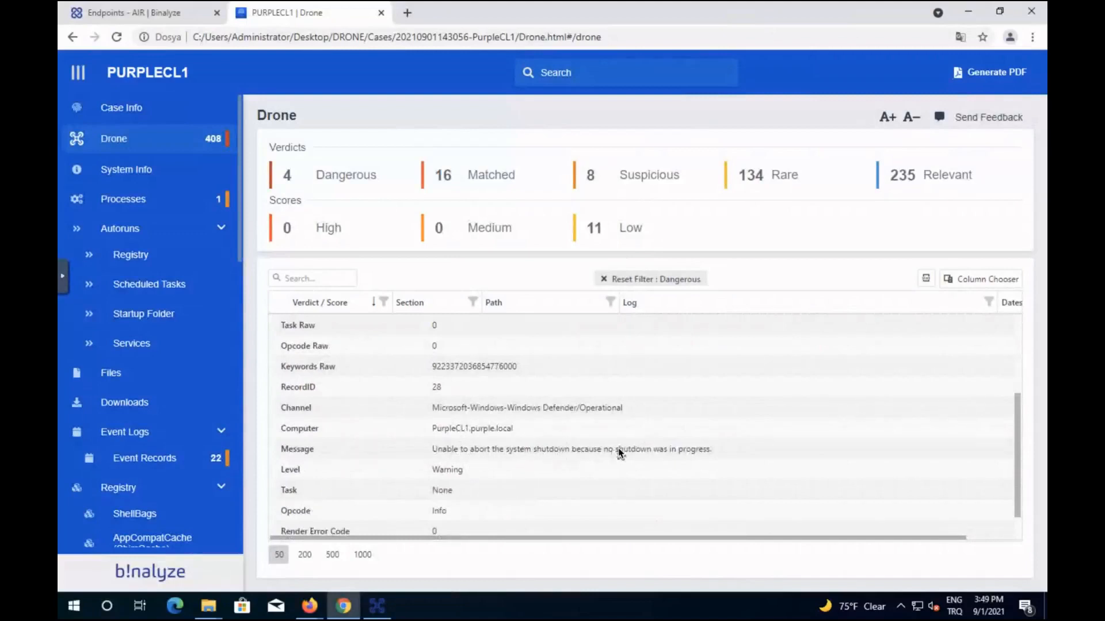
{"action": "scroll", "coordinate": [620, 454], "scroll_direction": "down", "scroll_amount": 1}
{"action": "scroll", "coordinate": [620, 453], "scroll_direction": "up", "scroll_amount": 5}
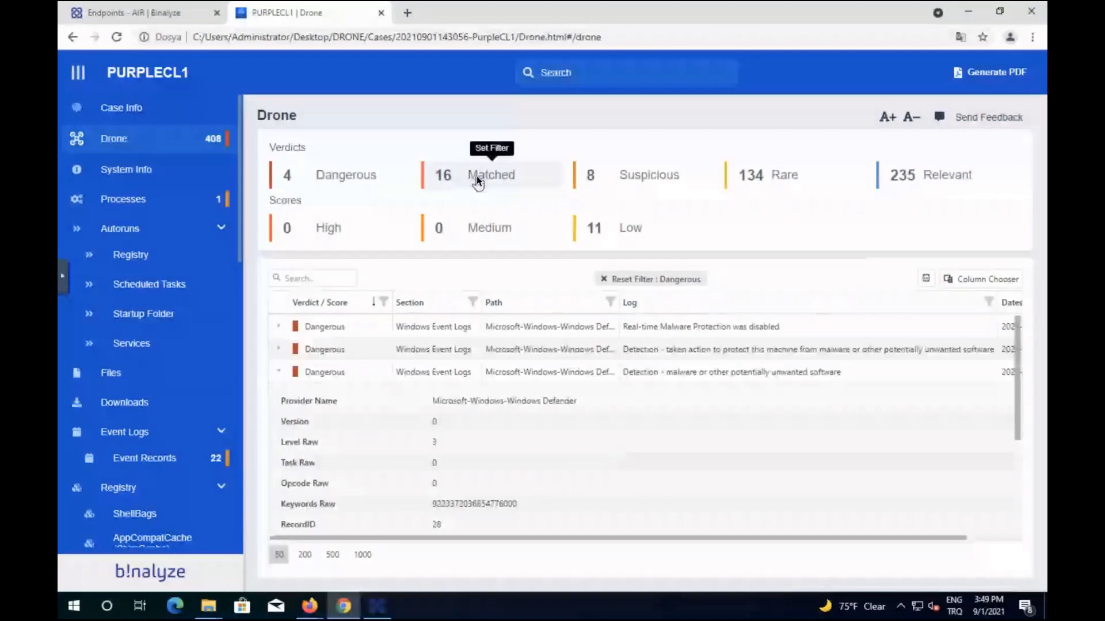
Show the 16 Matched software_update keyword hits with a wider Path column, then go back to AIR Endpoints.
{"action": "left_click", "coordinate": [480, 156]}
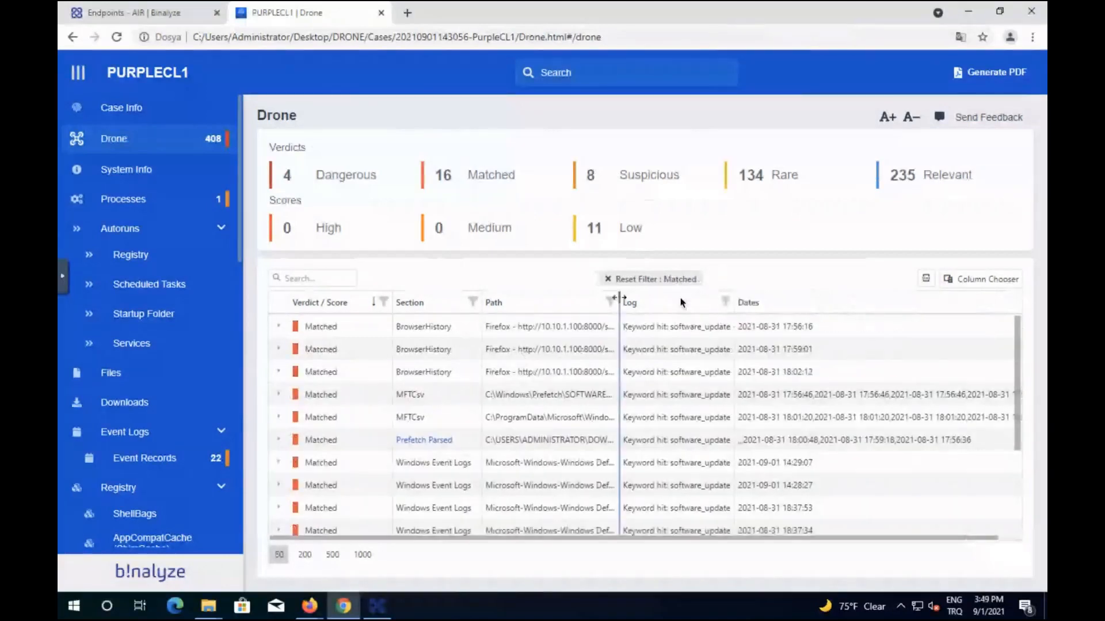
{"action": "left_click_drag", "start_coordinate": [681, 302], "coordinate": [681, 299]}
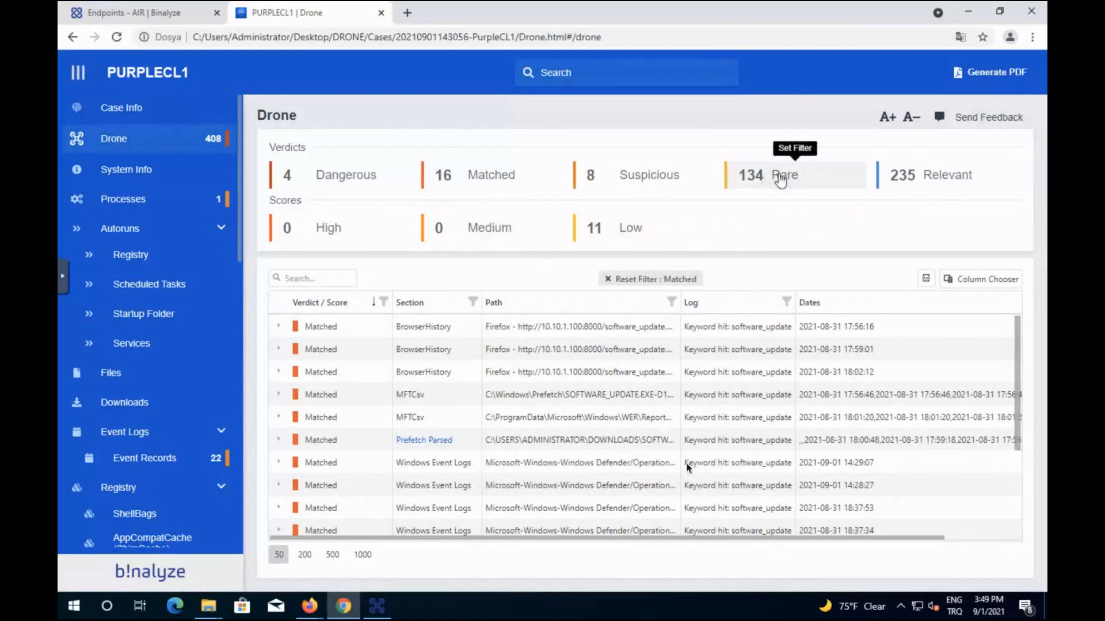
{"action": "scroll", "coordinate": [650, 514], "scroll_direction": "down", "scroll_amount": 3}
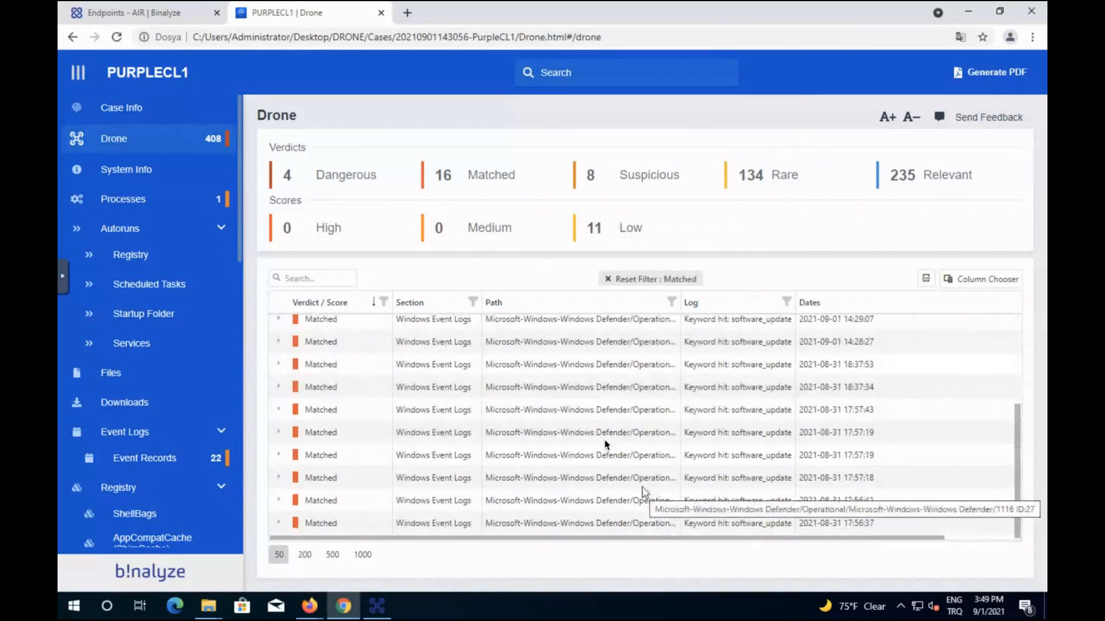
{"action": "scroll", "coordinate": [604, 440], "scroll_direction": "up", "scroll_amount": 3}
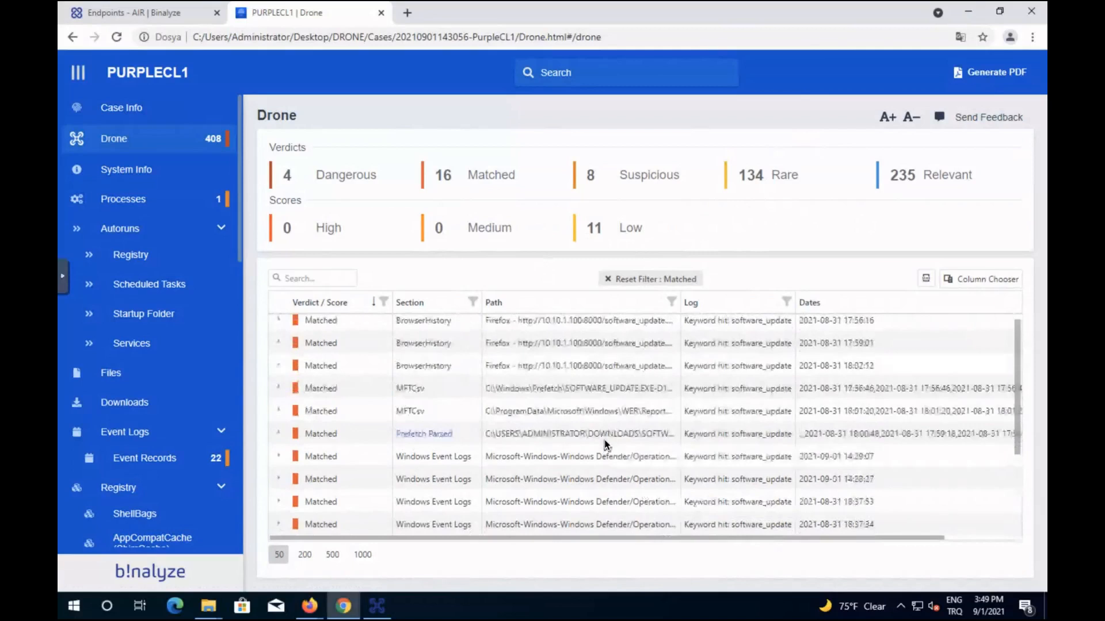
{"action": "scroll", "coordinate": [604, 439], "scroll_direction": "up", "scroll_amount": 1}
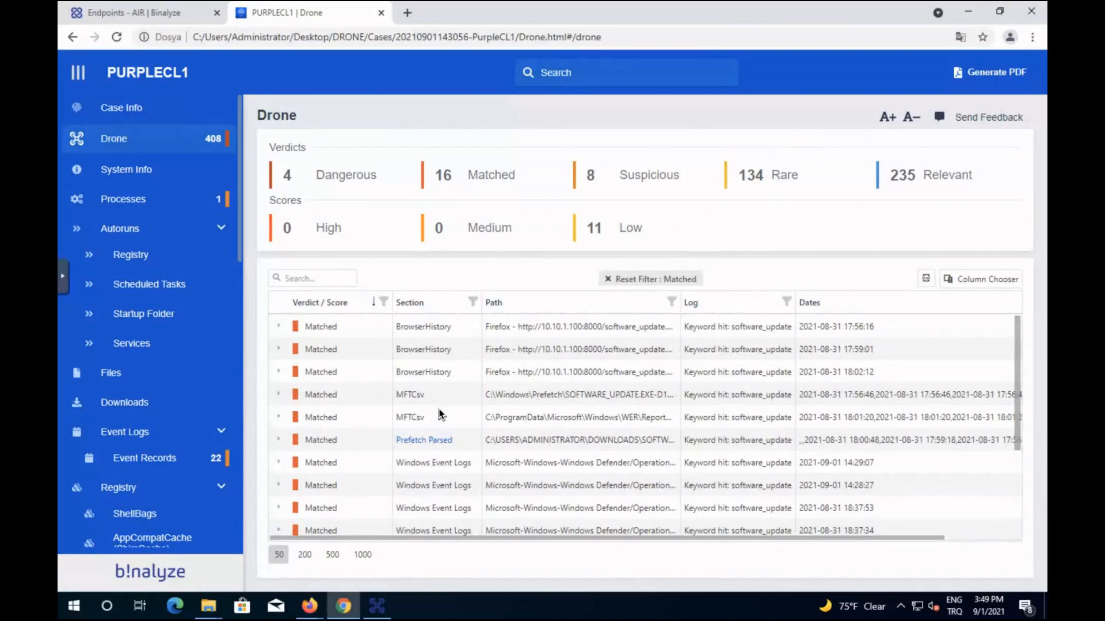
{"action": "left_click", "coordinate": [131, 13]}
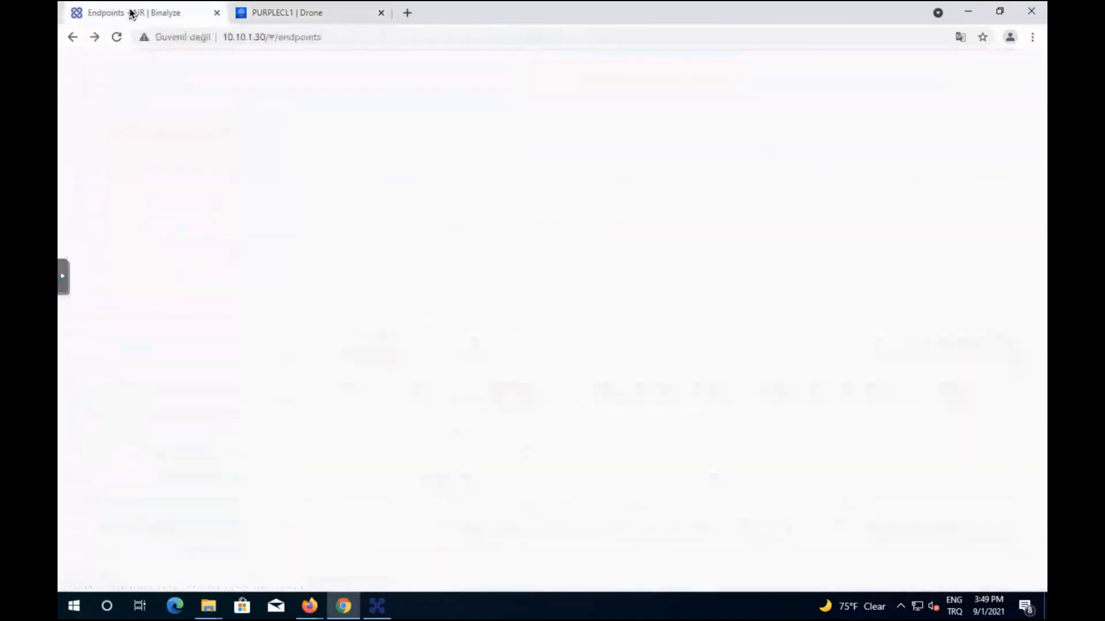
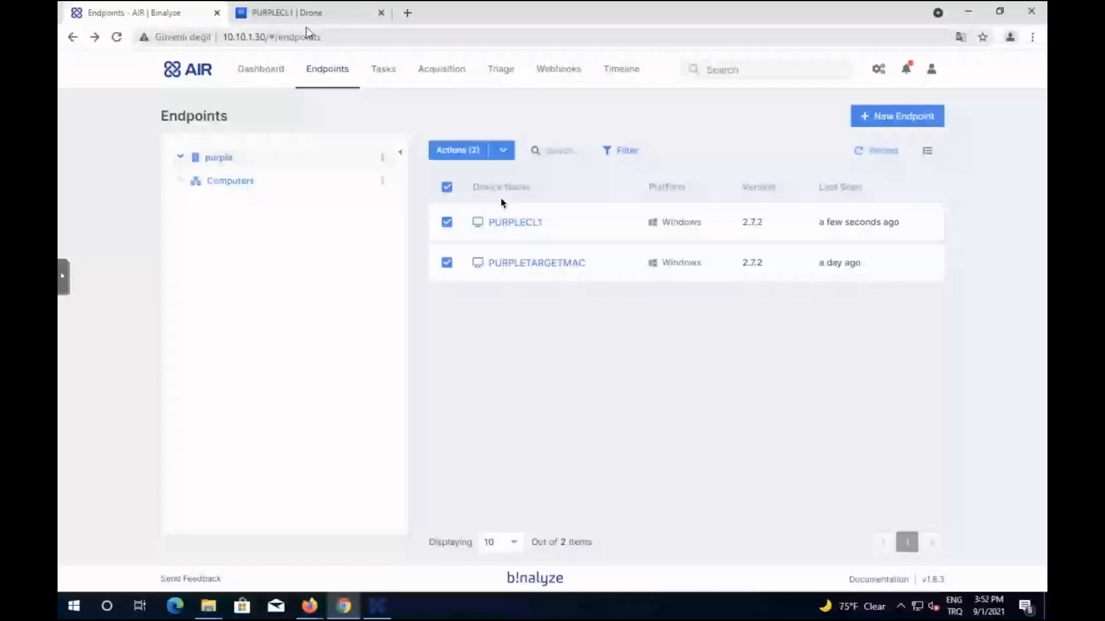
Return to the PURPLECL1 Drone report's Matched software_update hits, then switch to the Questions slide.
{"action": "left_click", "coordinate": [306, 14]}
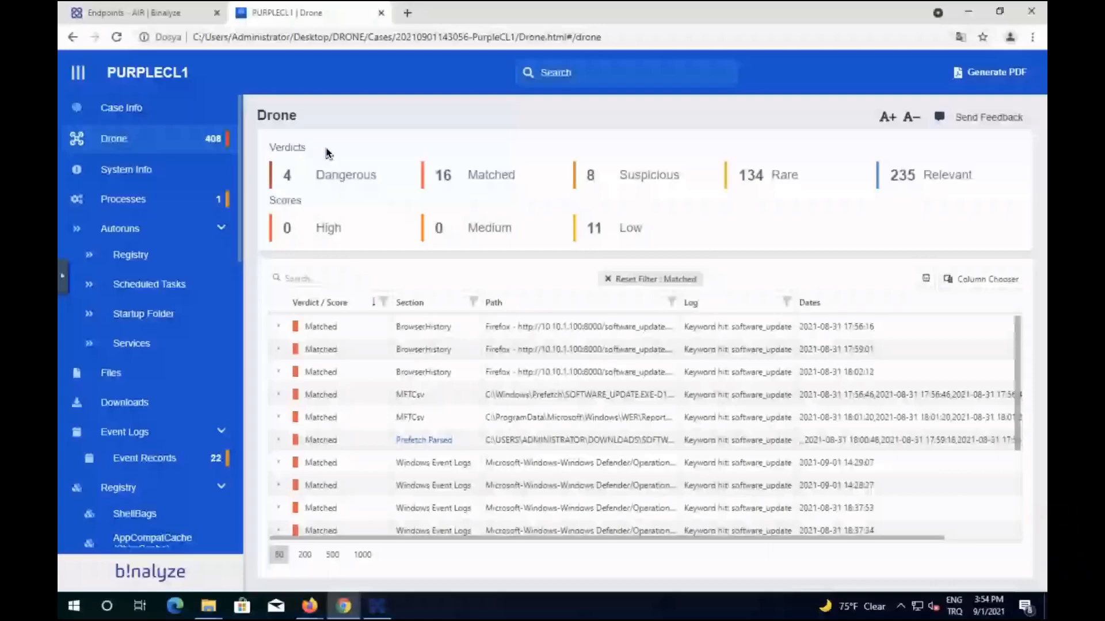
{"action": "key", "text": "ctrl+Up"}
{"action": "left_click", "coordinate": [420, 51]}
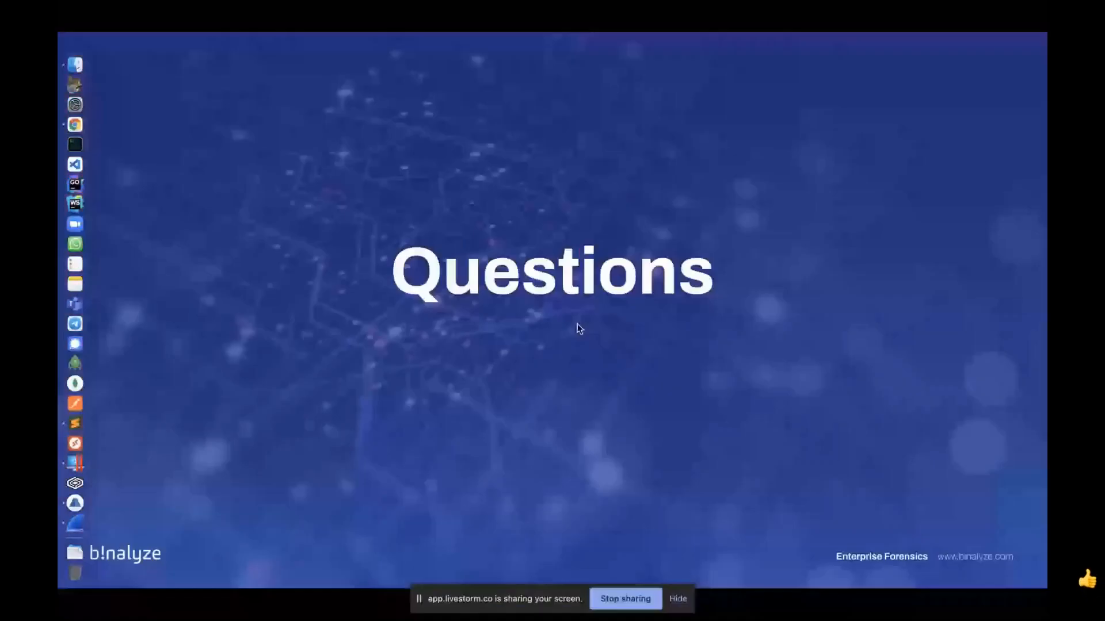